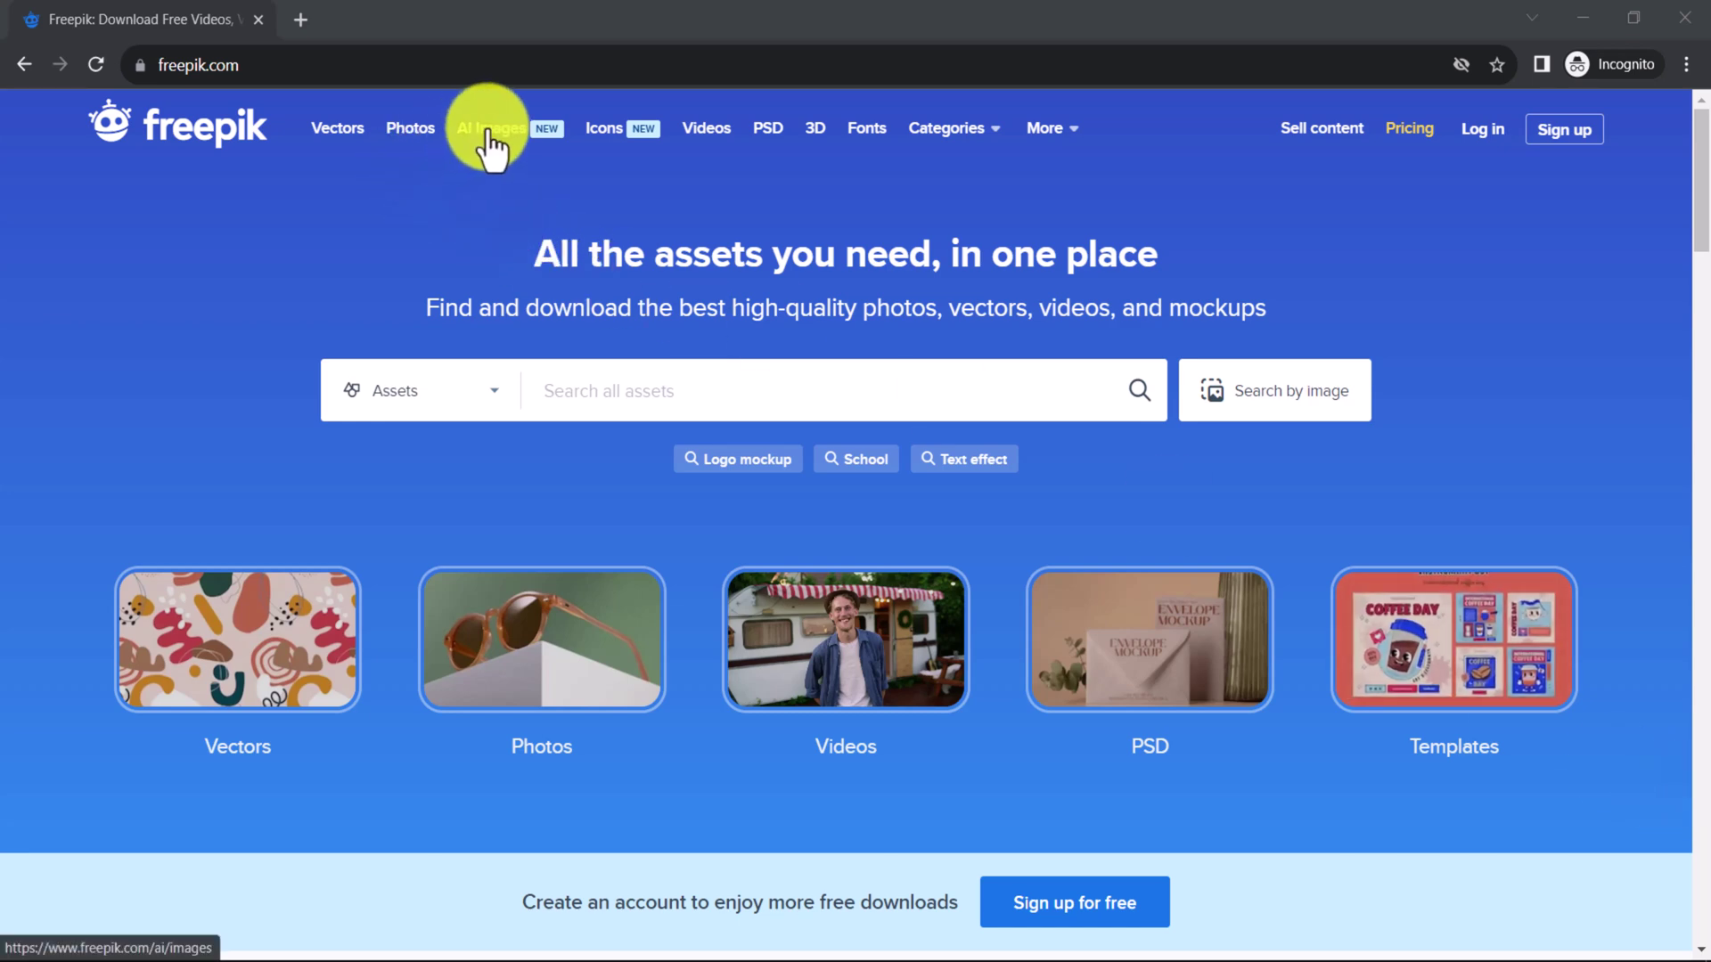
Search Freepik's AI images, highlight the result count, and scroll through the results.
click(487, 131)
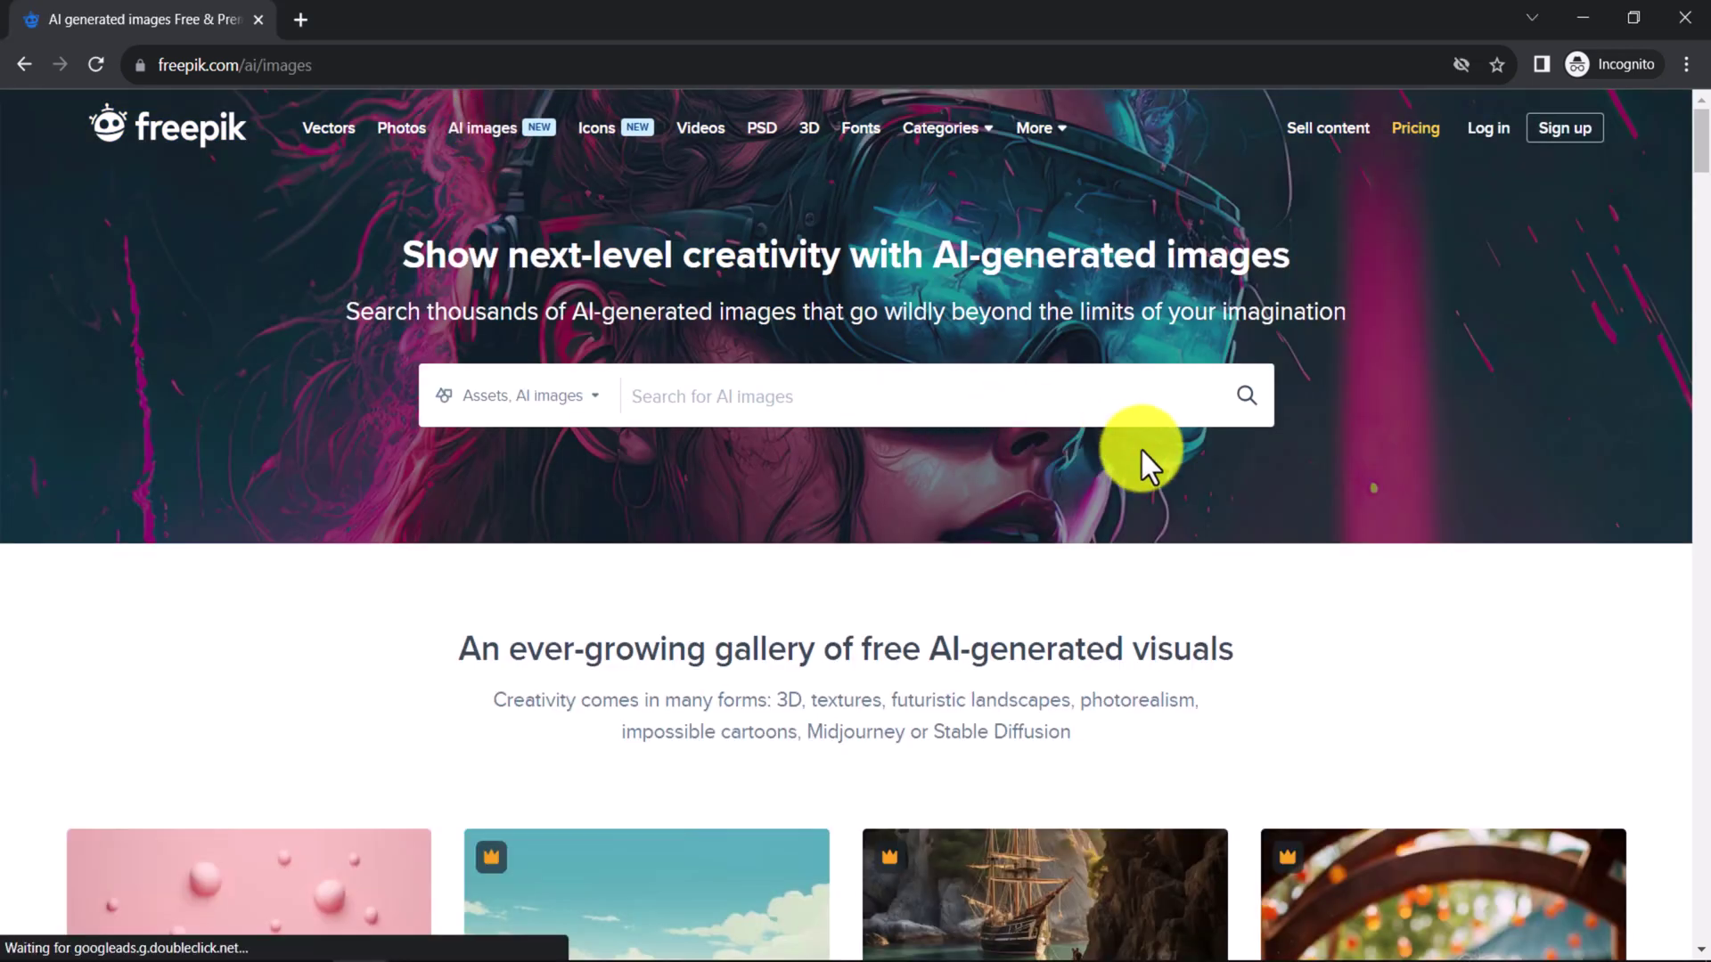
click(1250, 396)
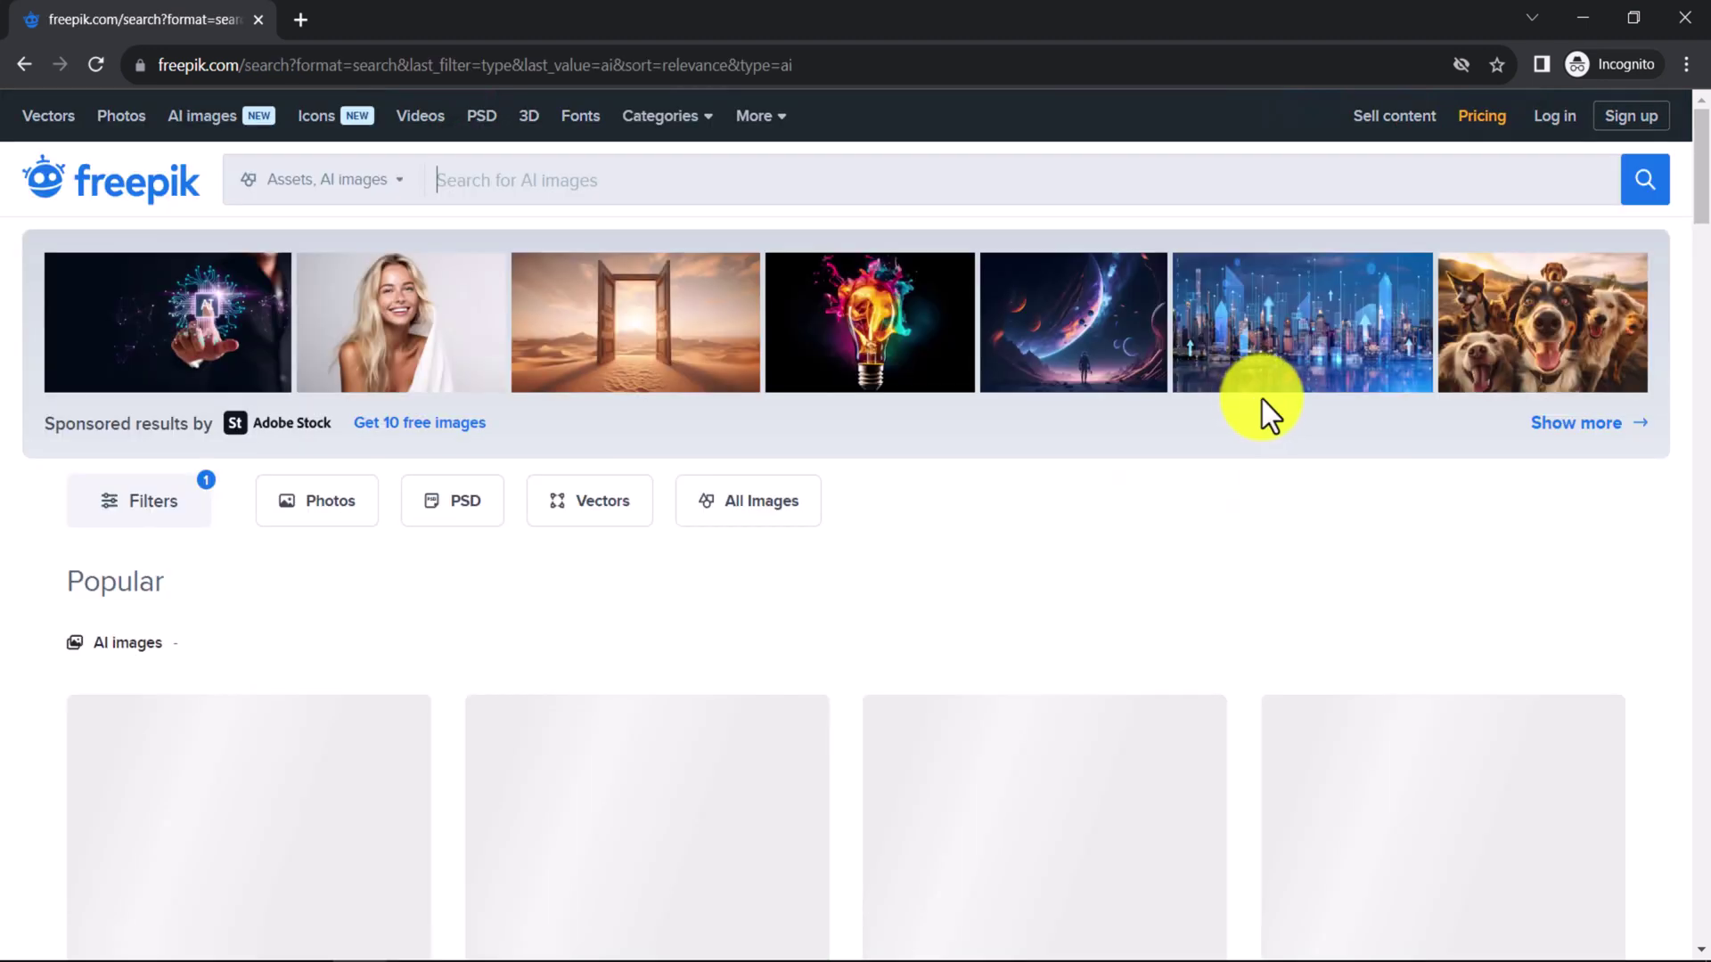
drag(267, 655, 96, 643)
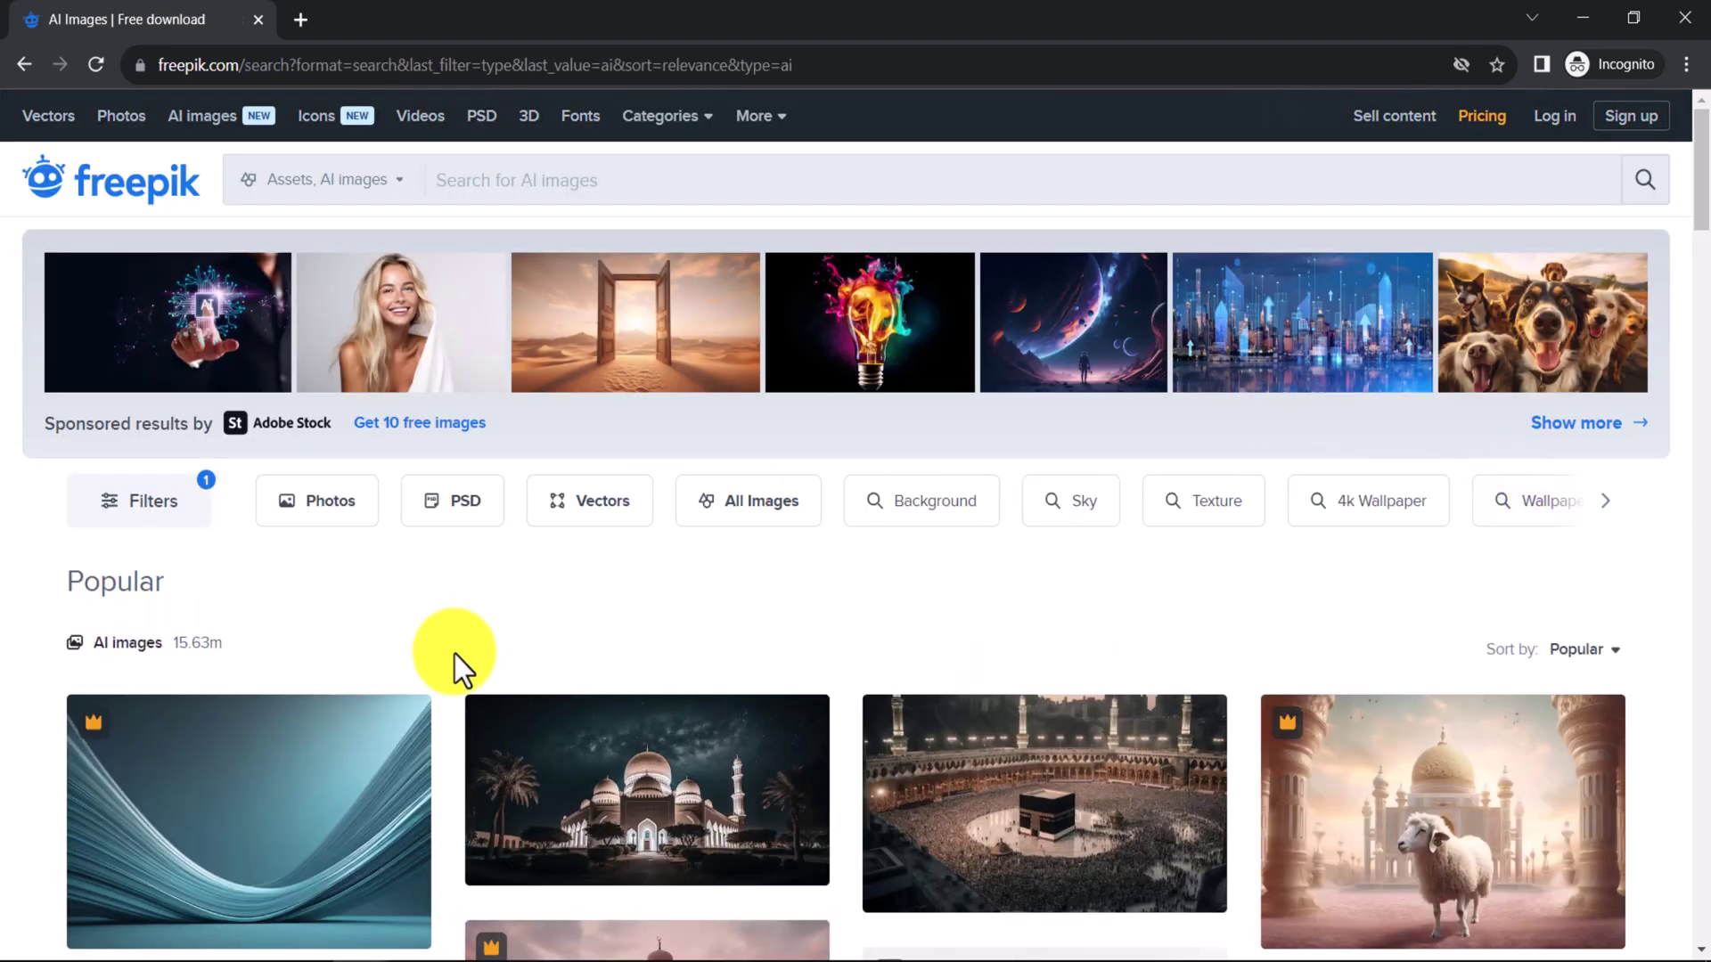
scroll(1684, 570, down, 1)
scroll(1684, 570, down, 15)
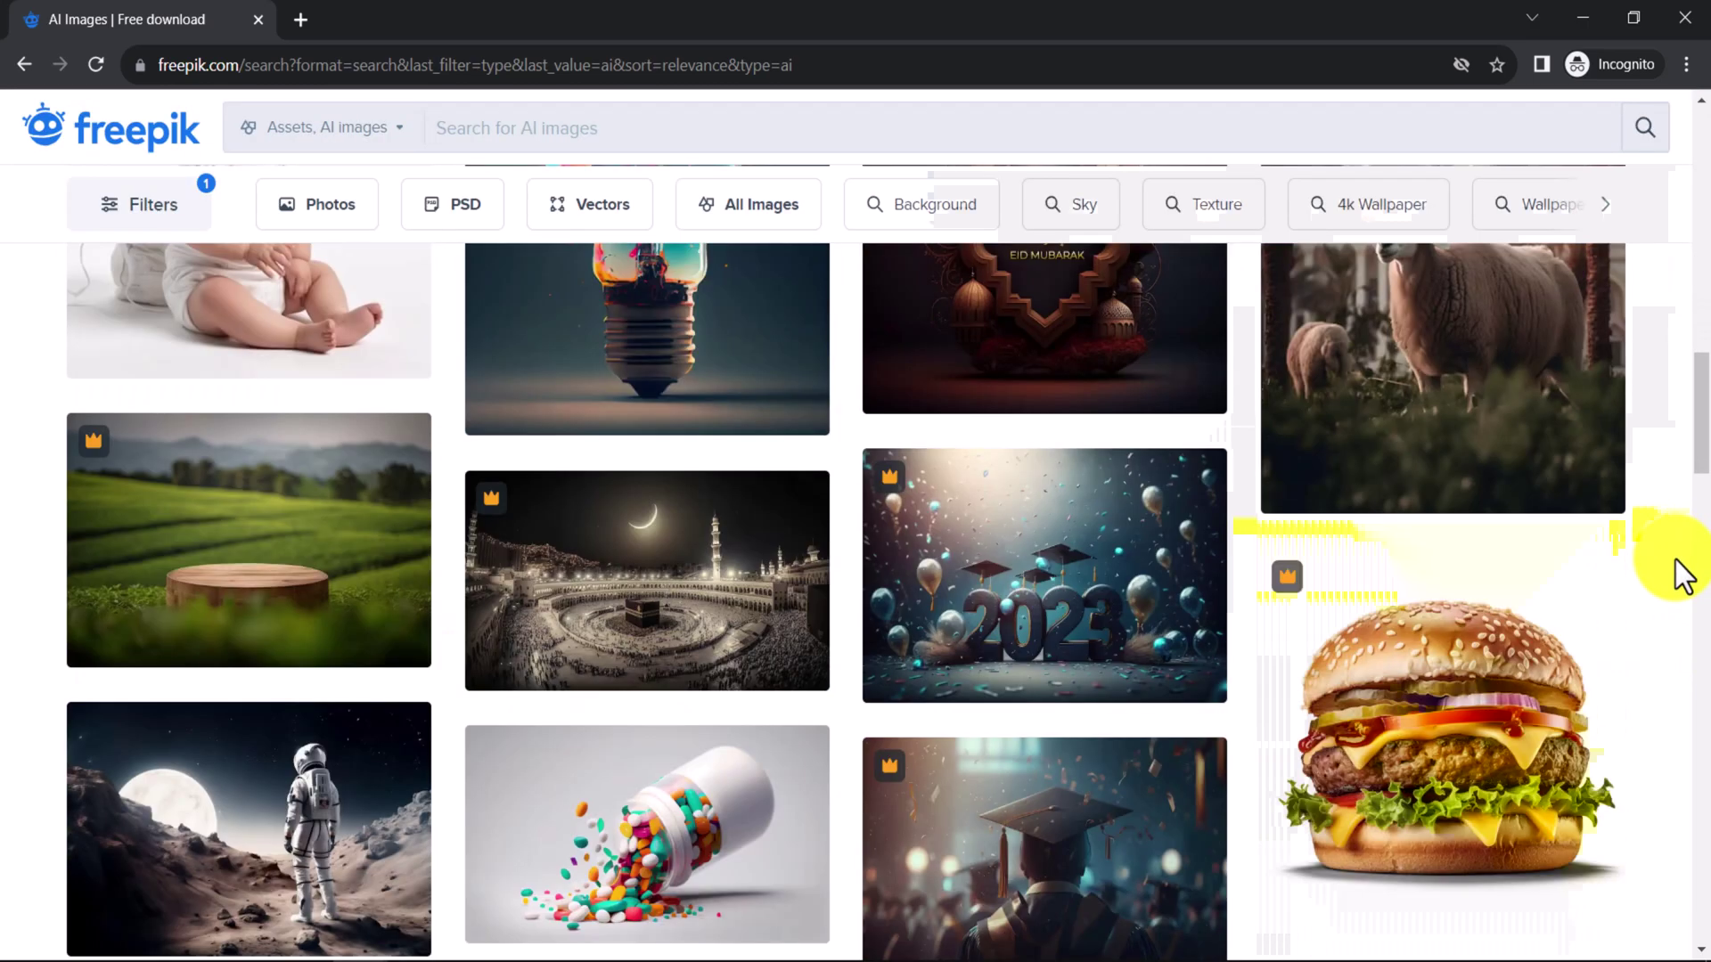
scroll(1679, 575, down, 15)
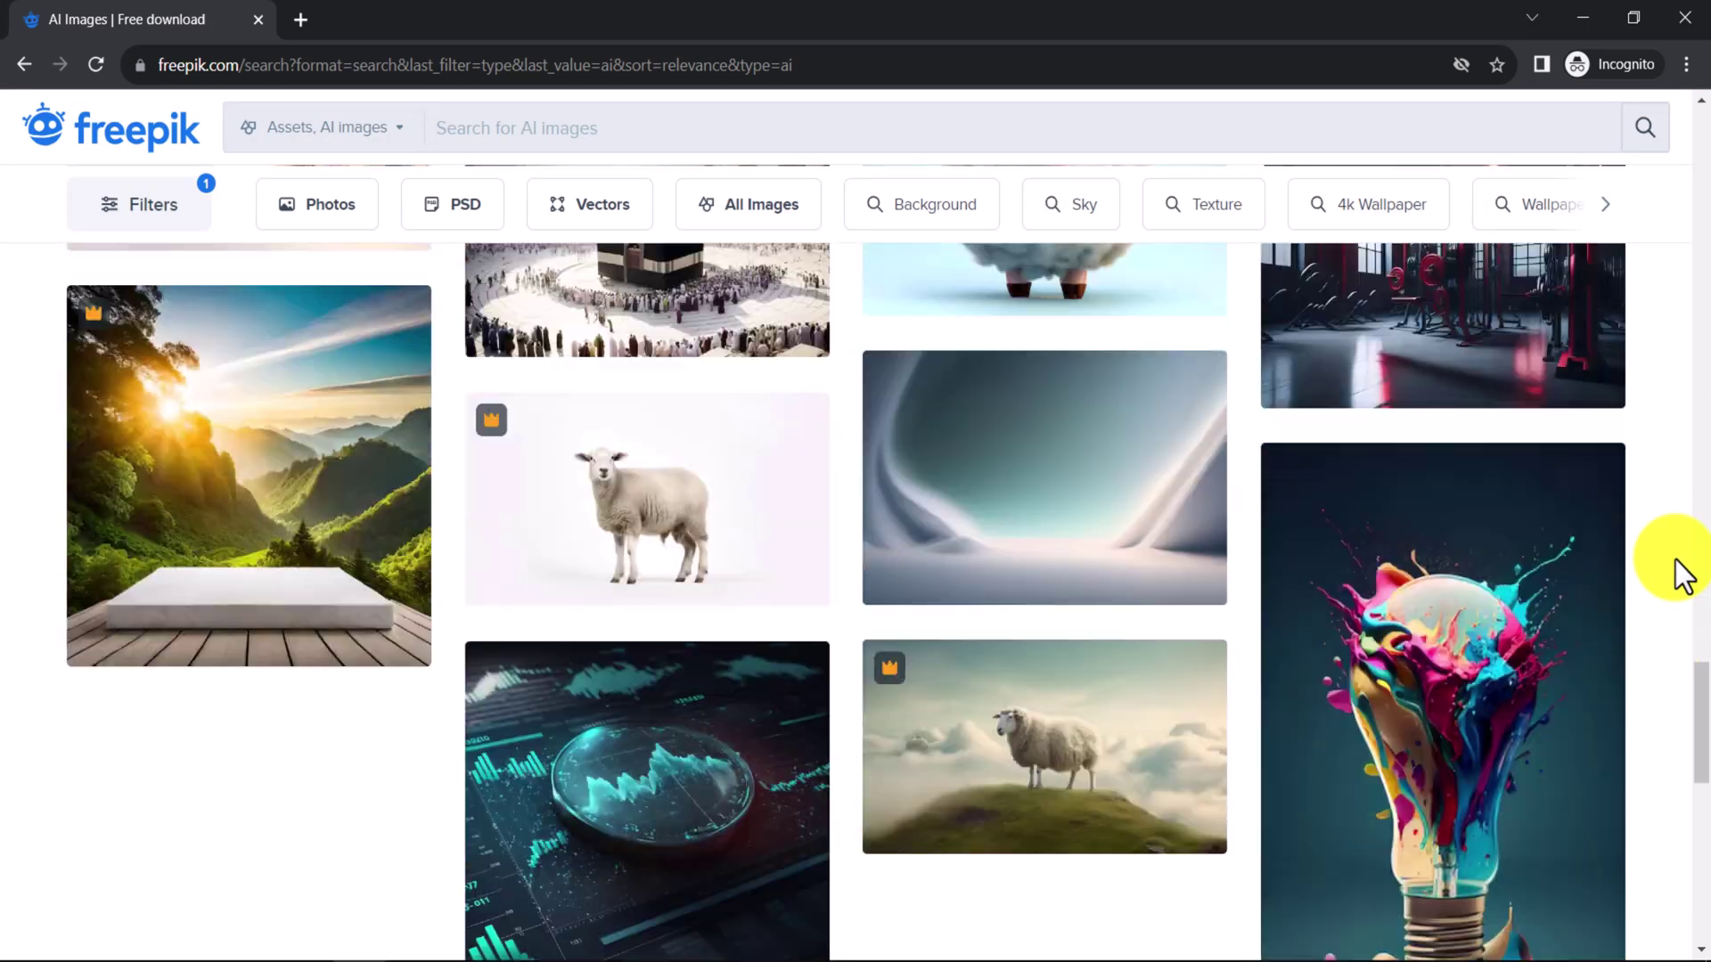
scroll(1680, 574, down, 5)
scroll(1682, 579, up, 15)
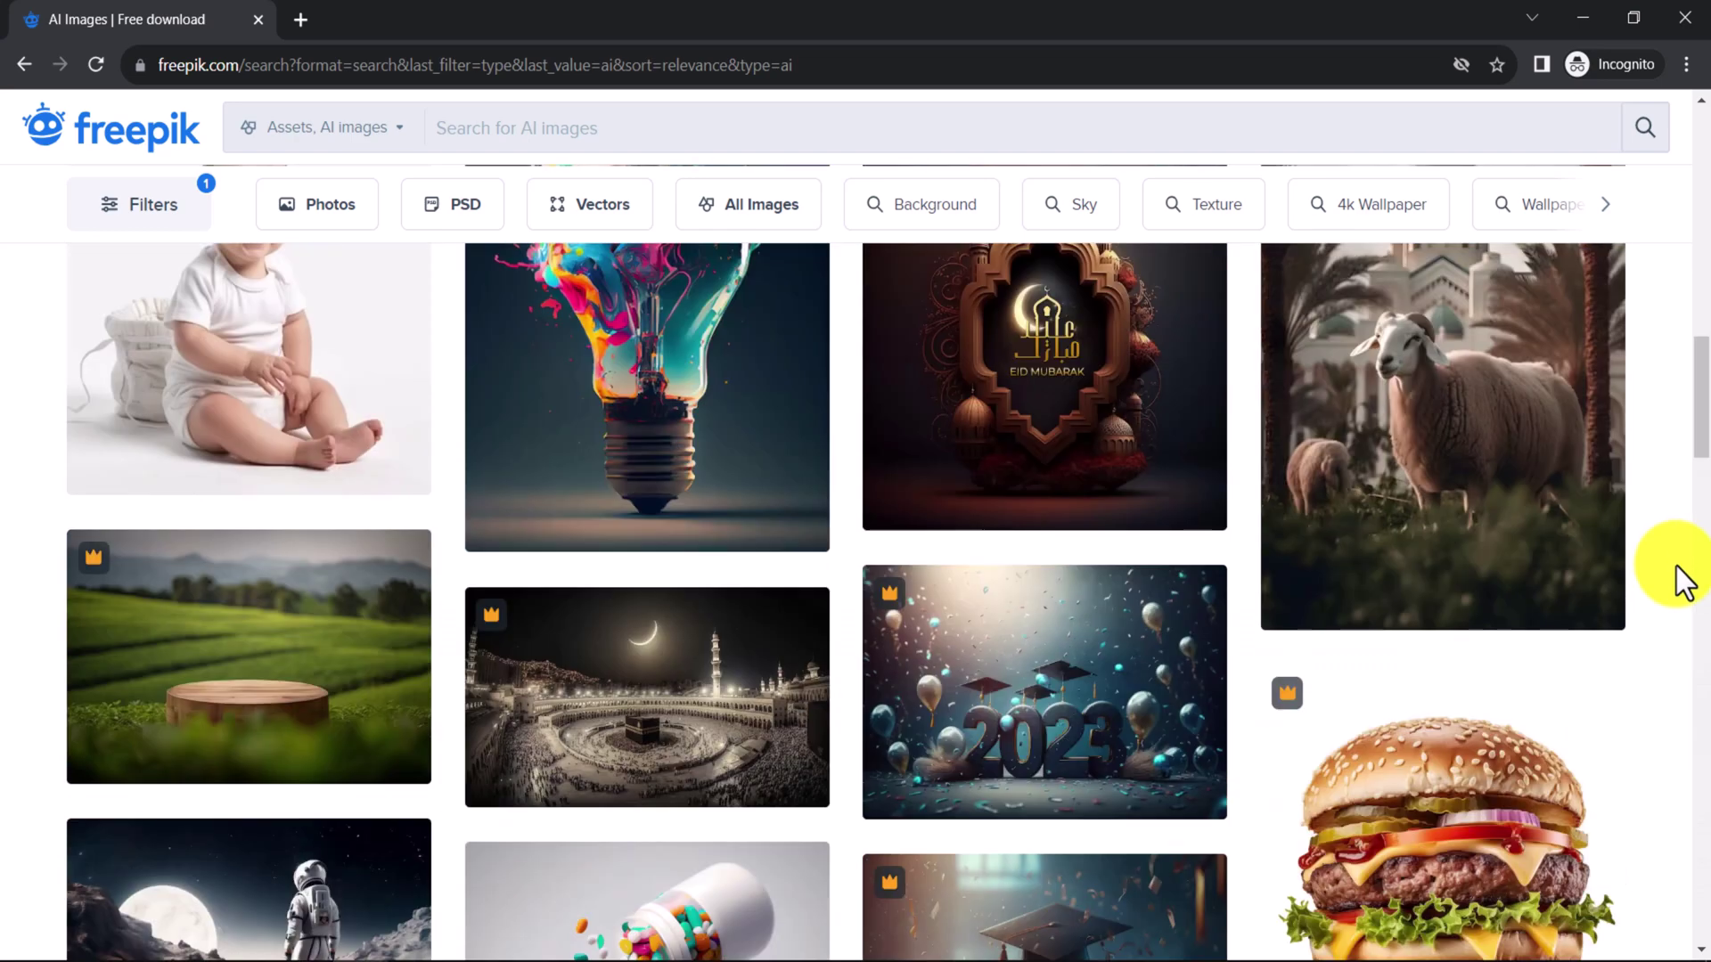
scroll(1682, 579, up, 10)
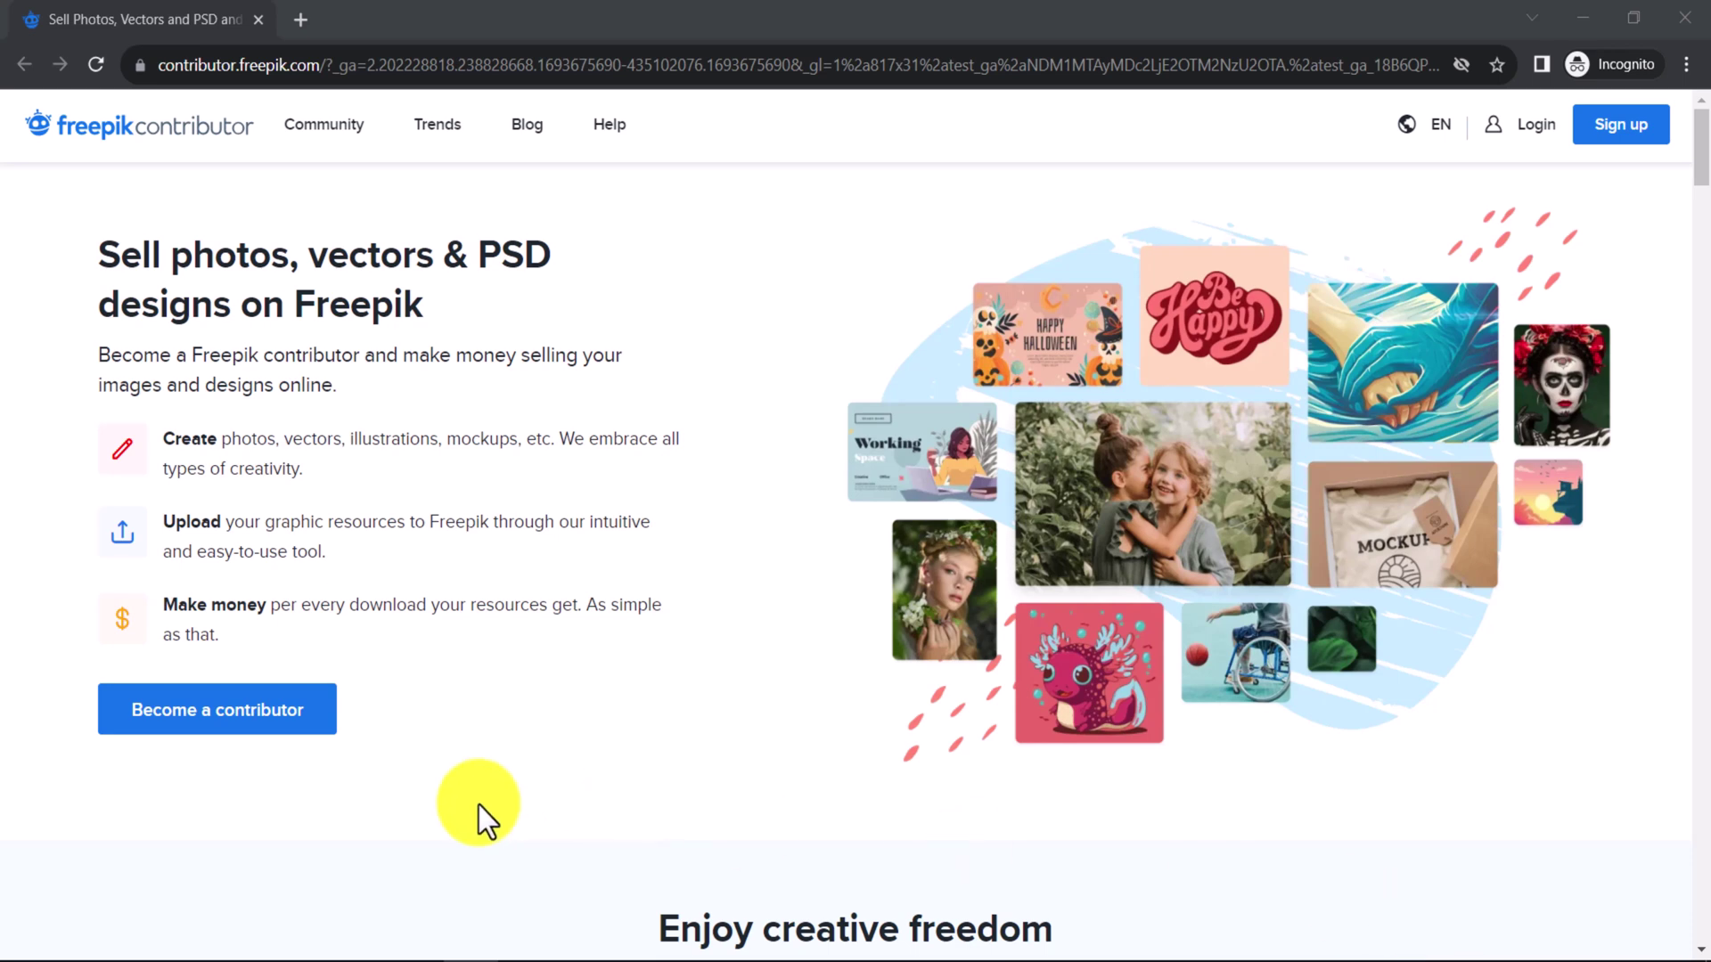
Start the contributor sign-up with email, pasting in the account e-mail address and password.
click(240, 713)
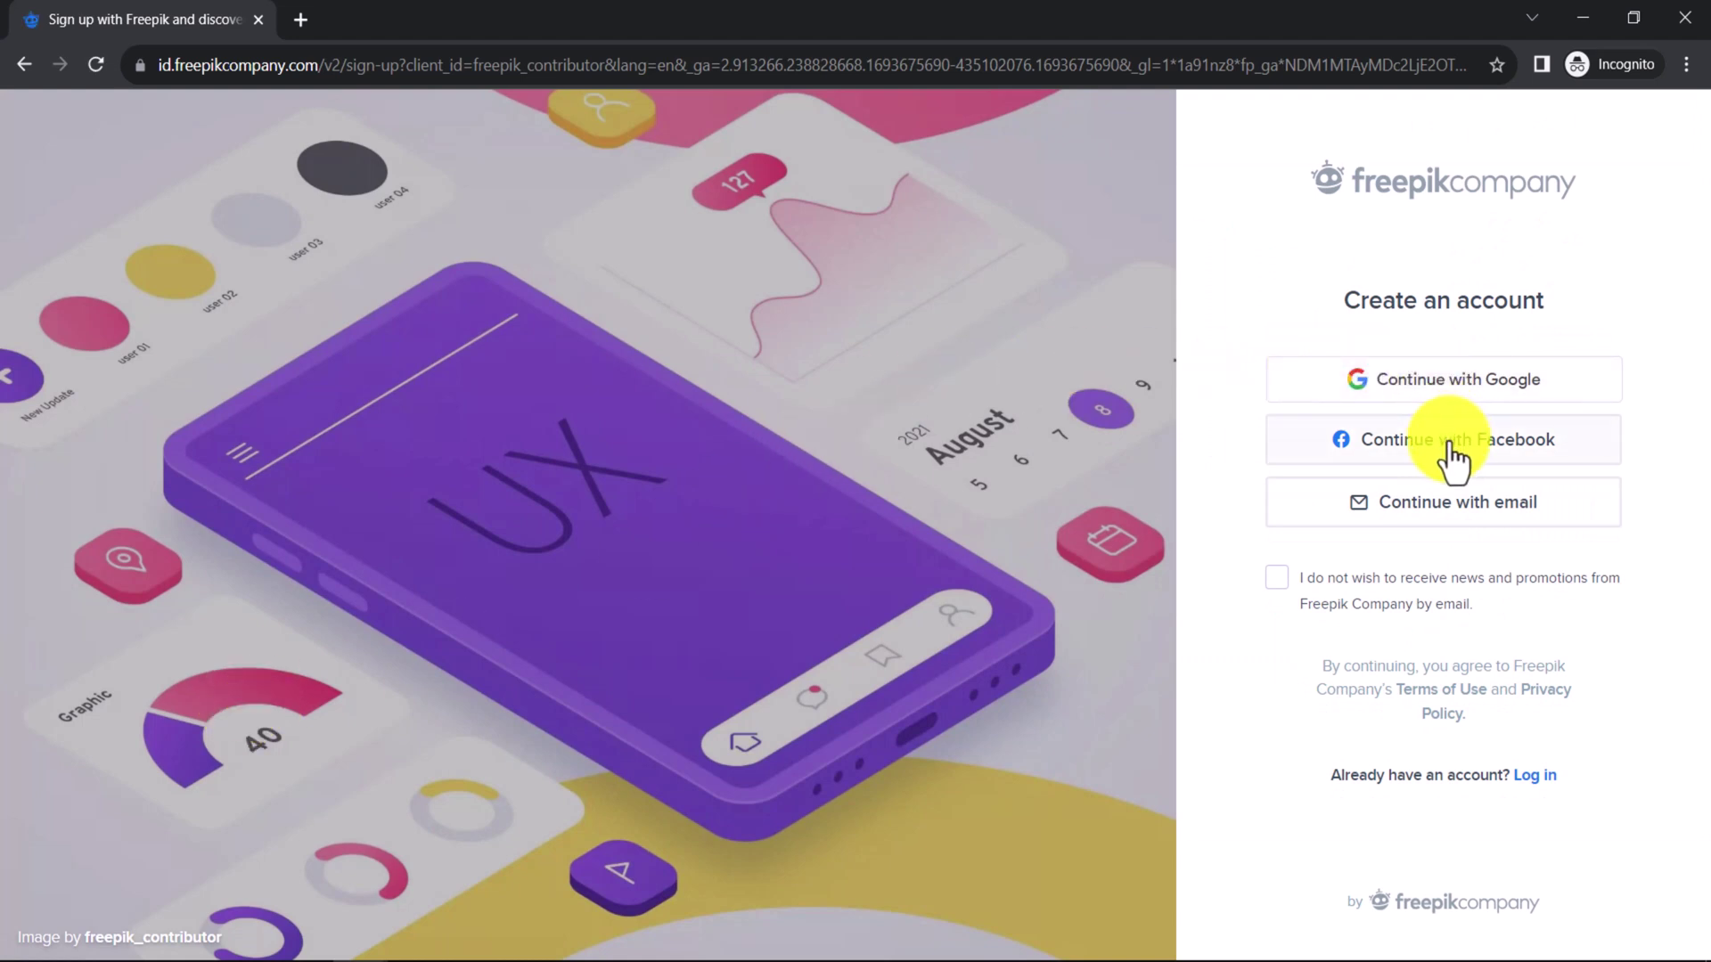
click(1447, 512)
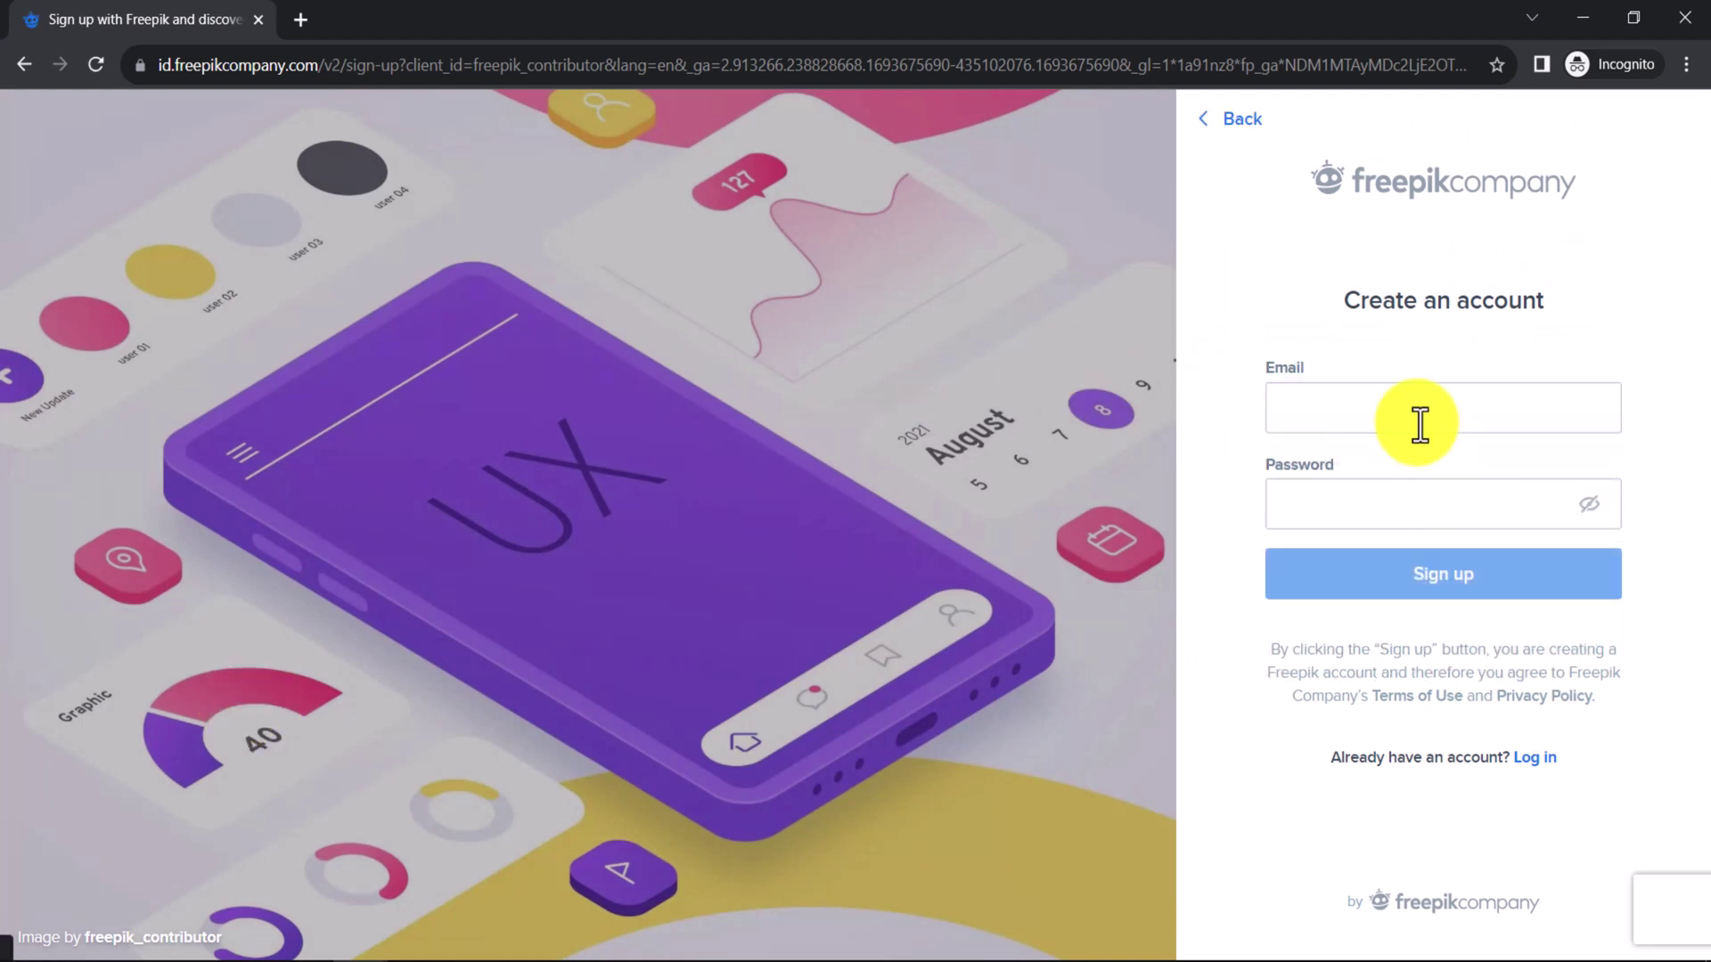
click(1420, 420)
key(ctrl+v)
click(1372, 519)
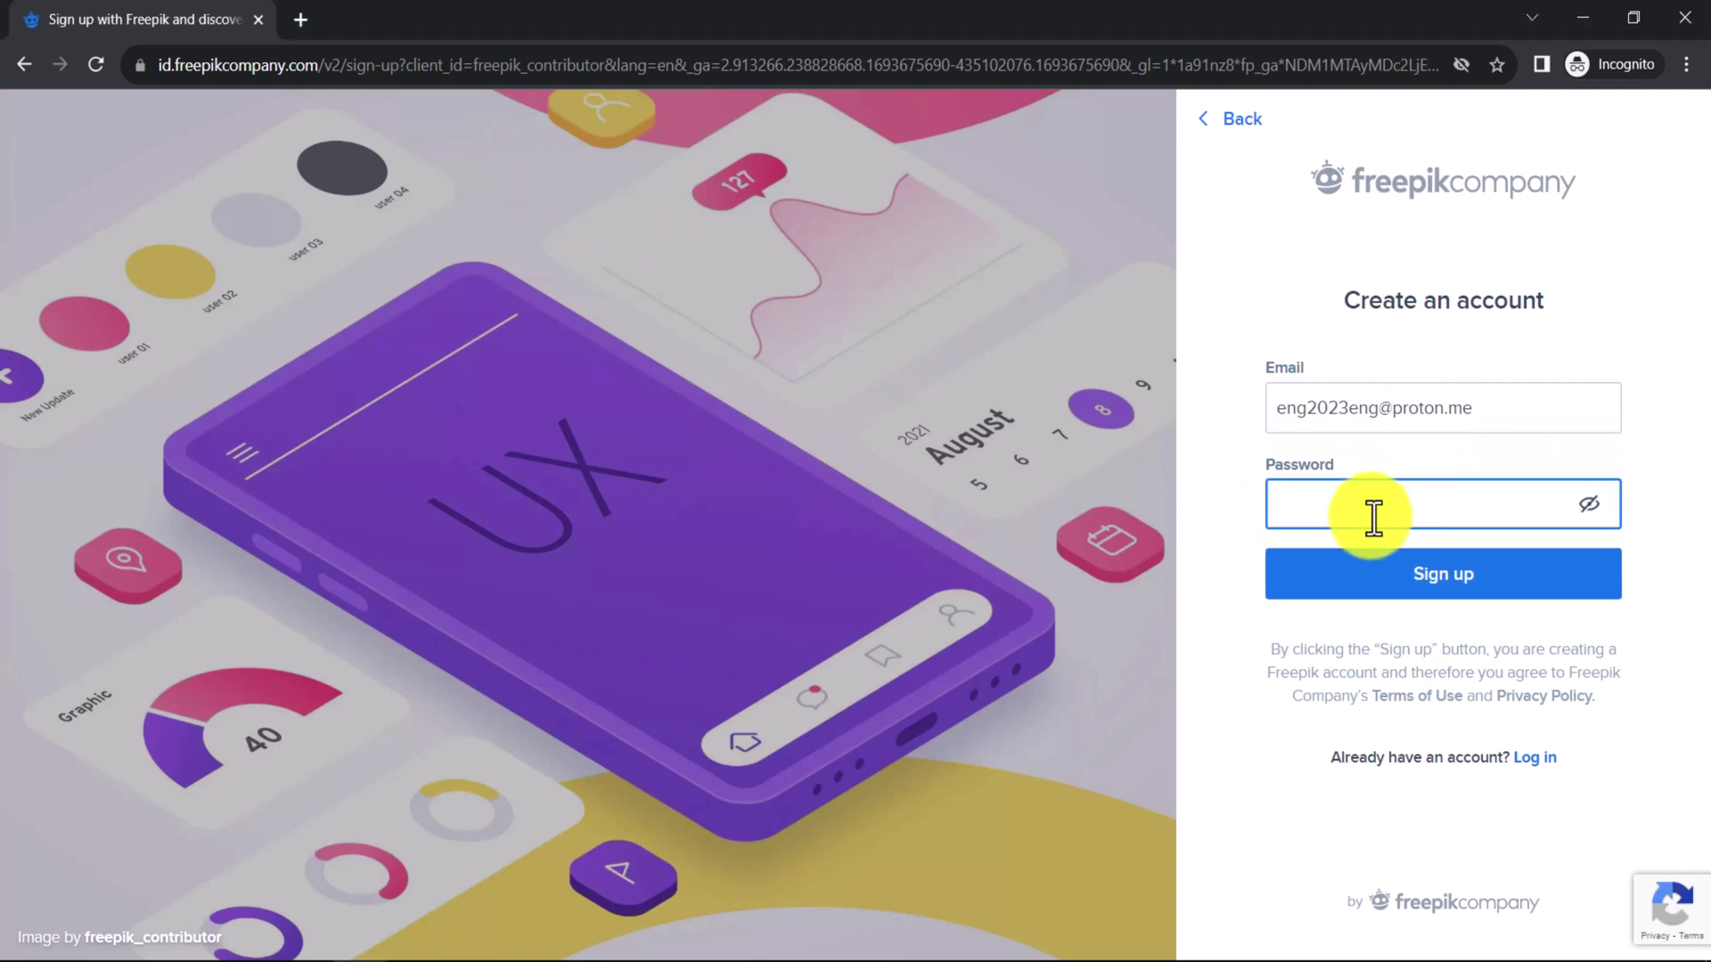
key(ctrl+v)
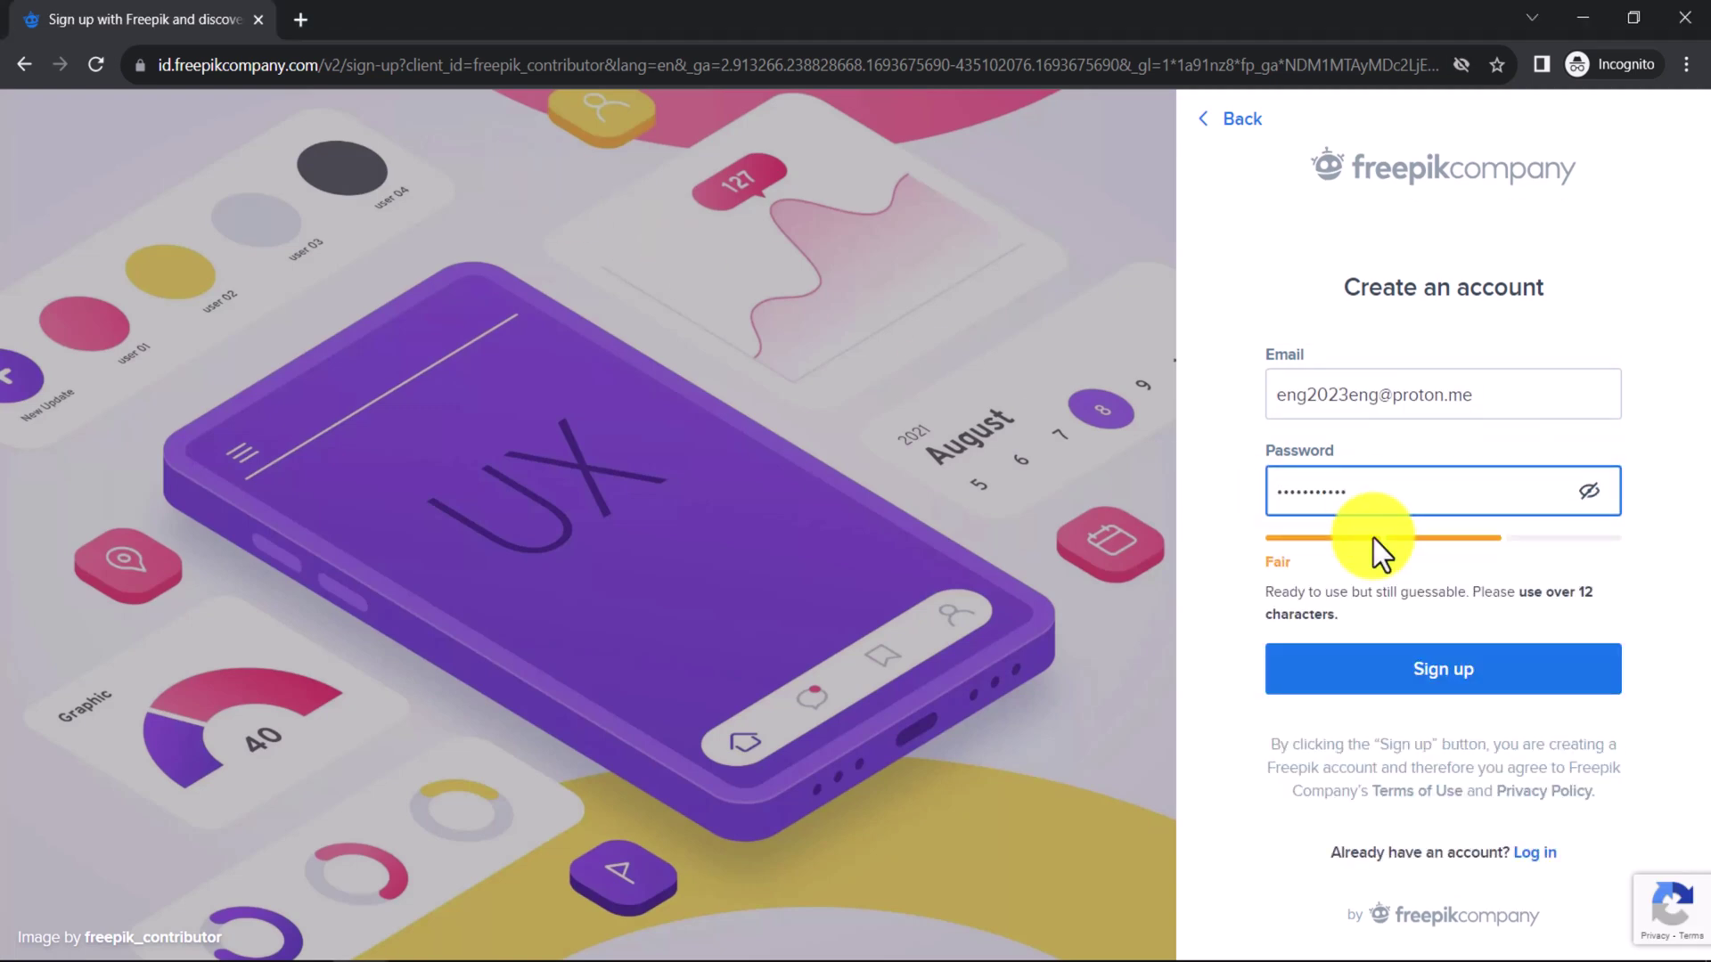
Submit the sign-up and accept the contributor license terms.
click(1429, 679)
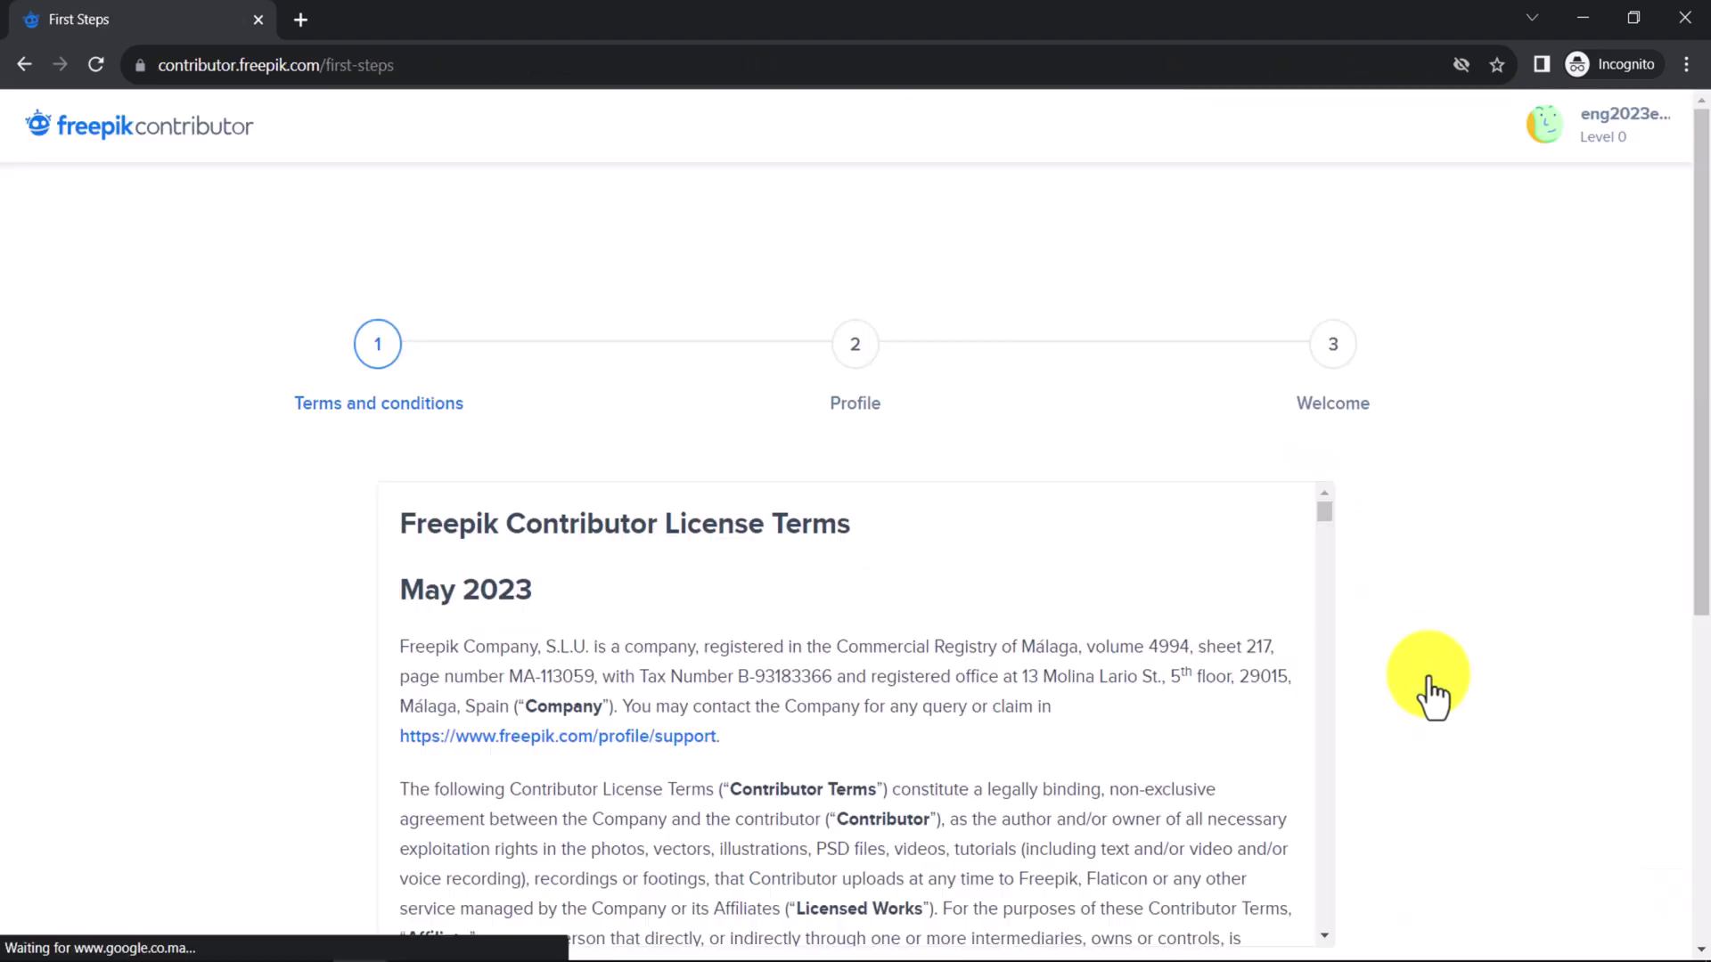
scroll(1429, 676, down, 3)
scroll(1429, 676, up, 1)
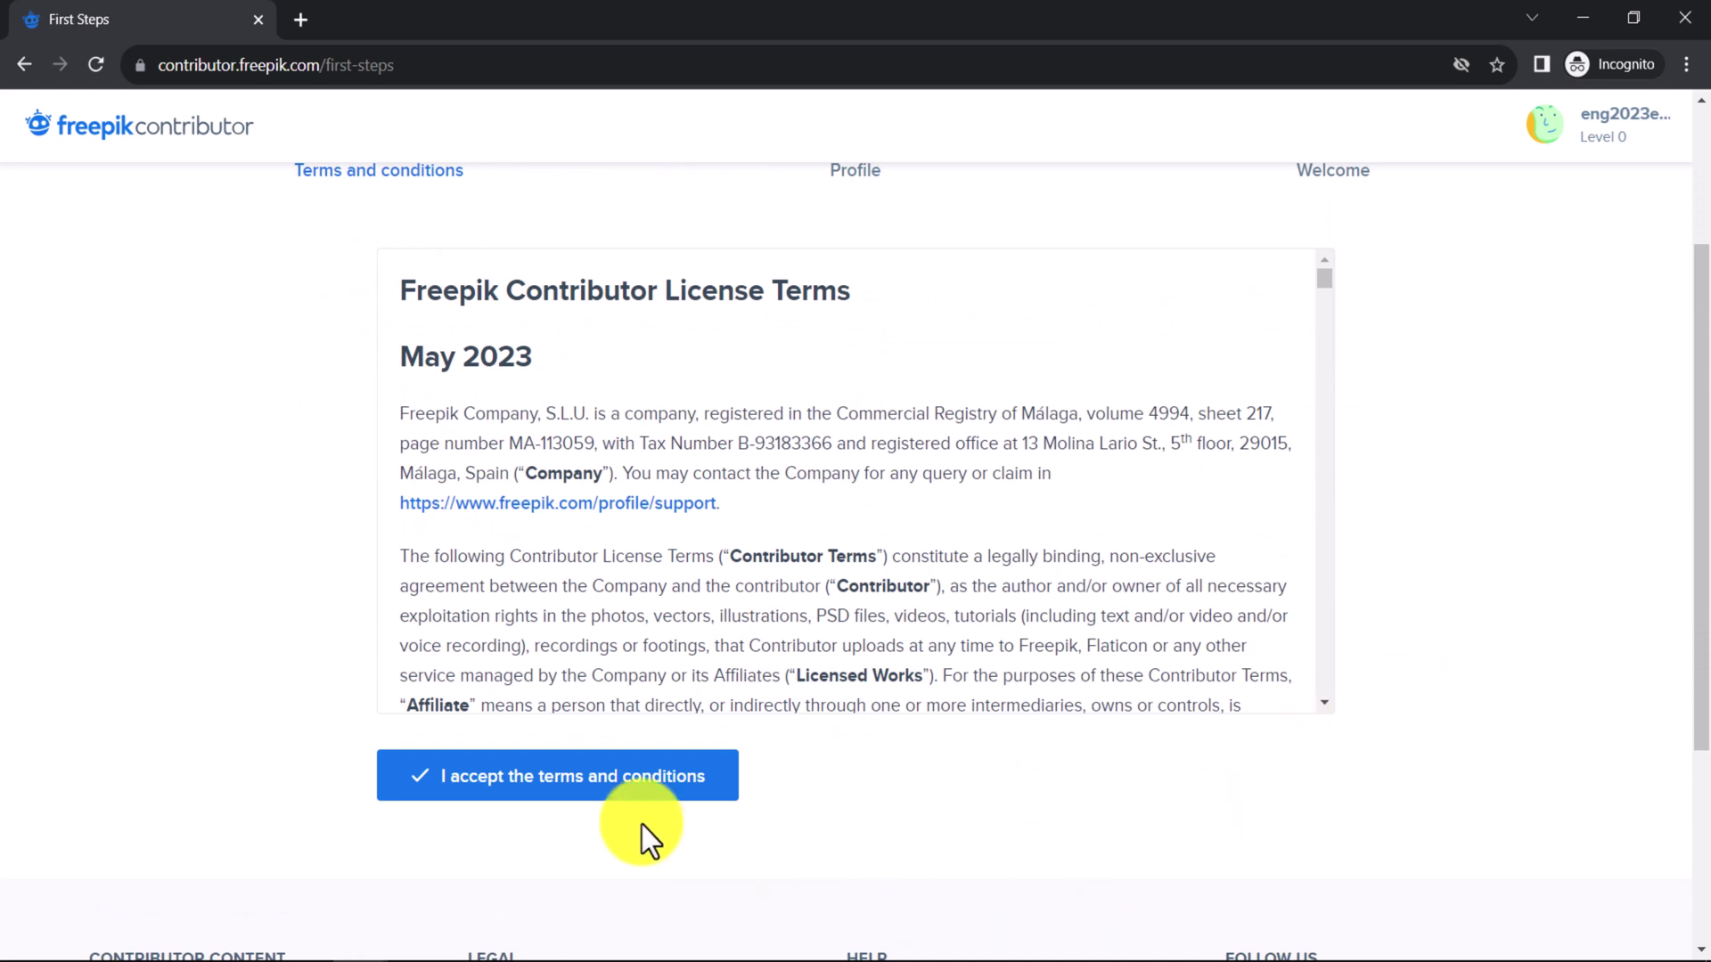
click(599, 782)
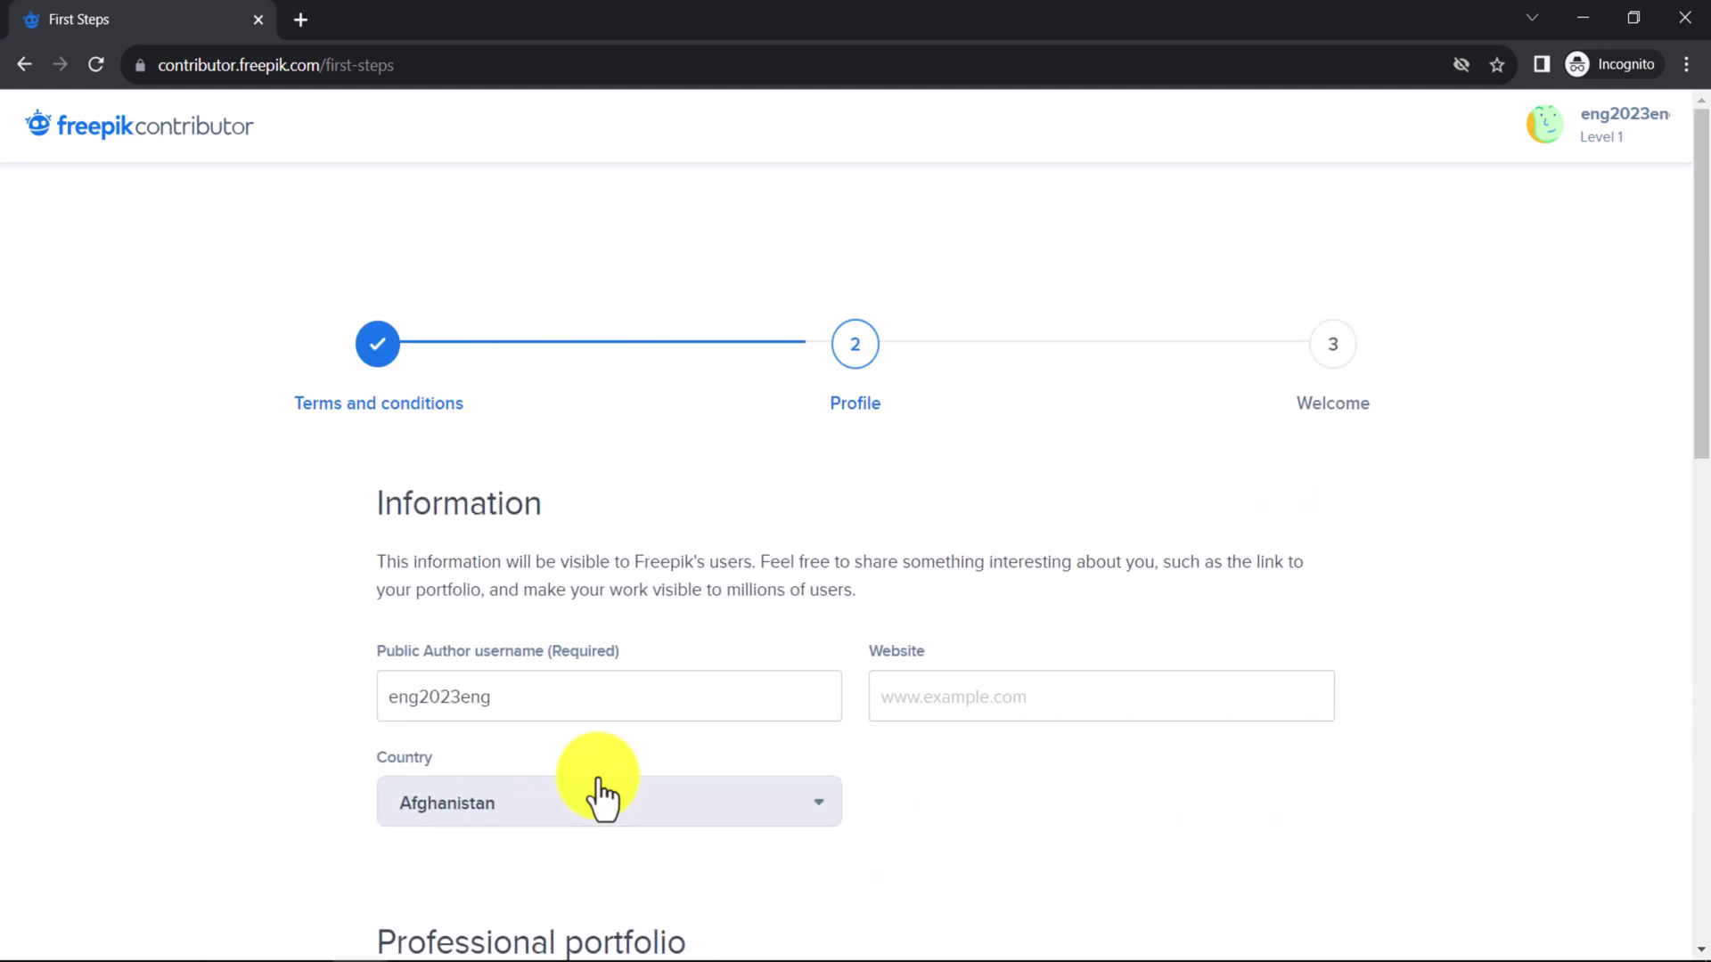
Replace the public author username, set the country to Morocco, and save the profile.
click(587, 696)
drag(576, 687, 335, 695)
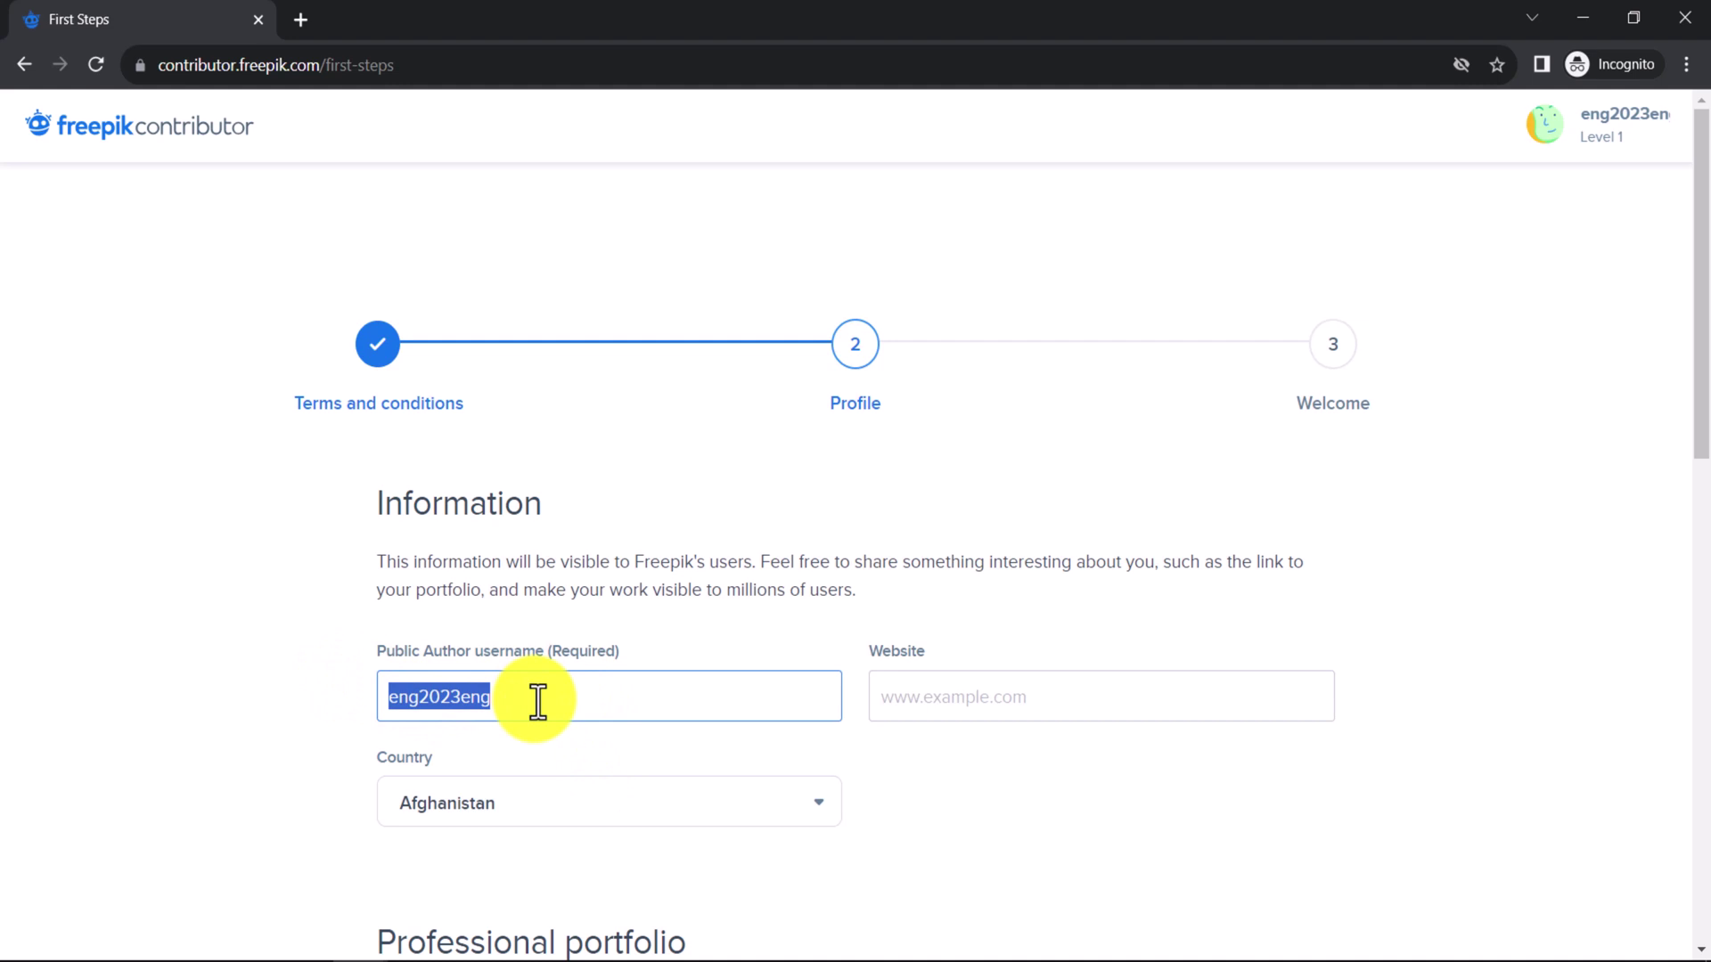
text(aria)
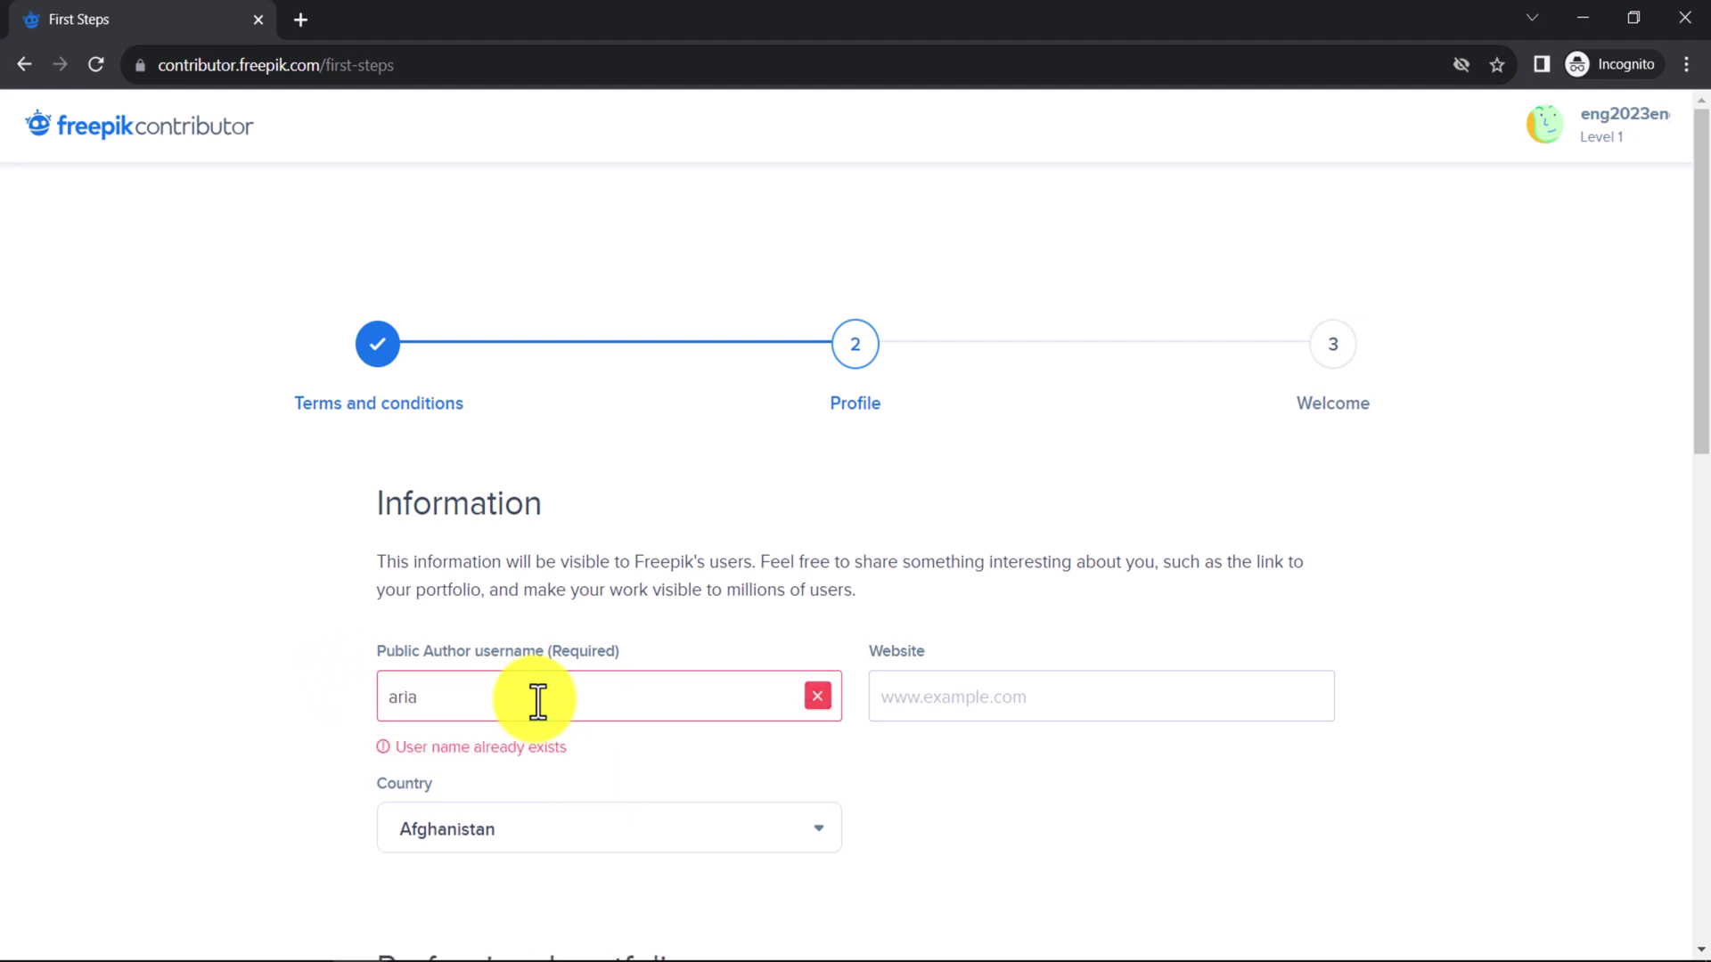
text(4)
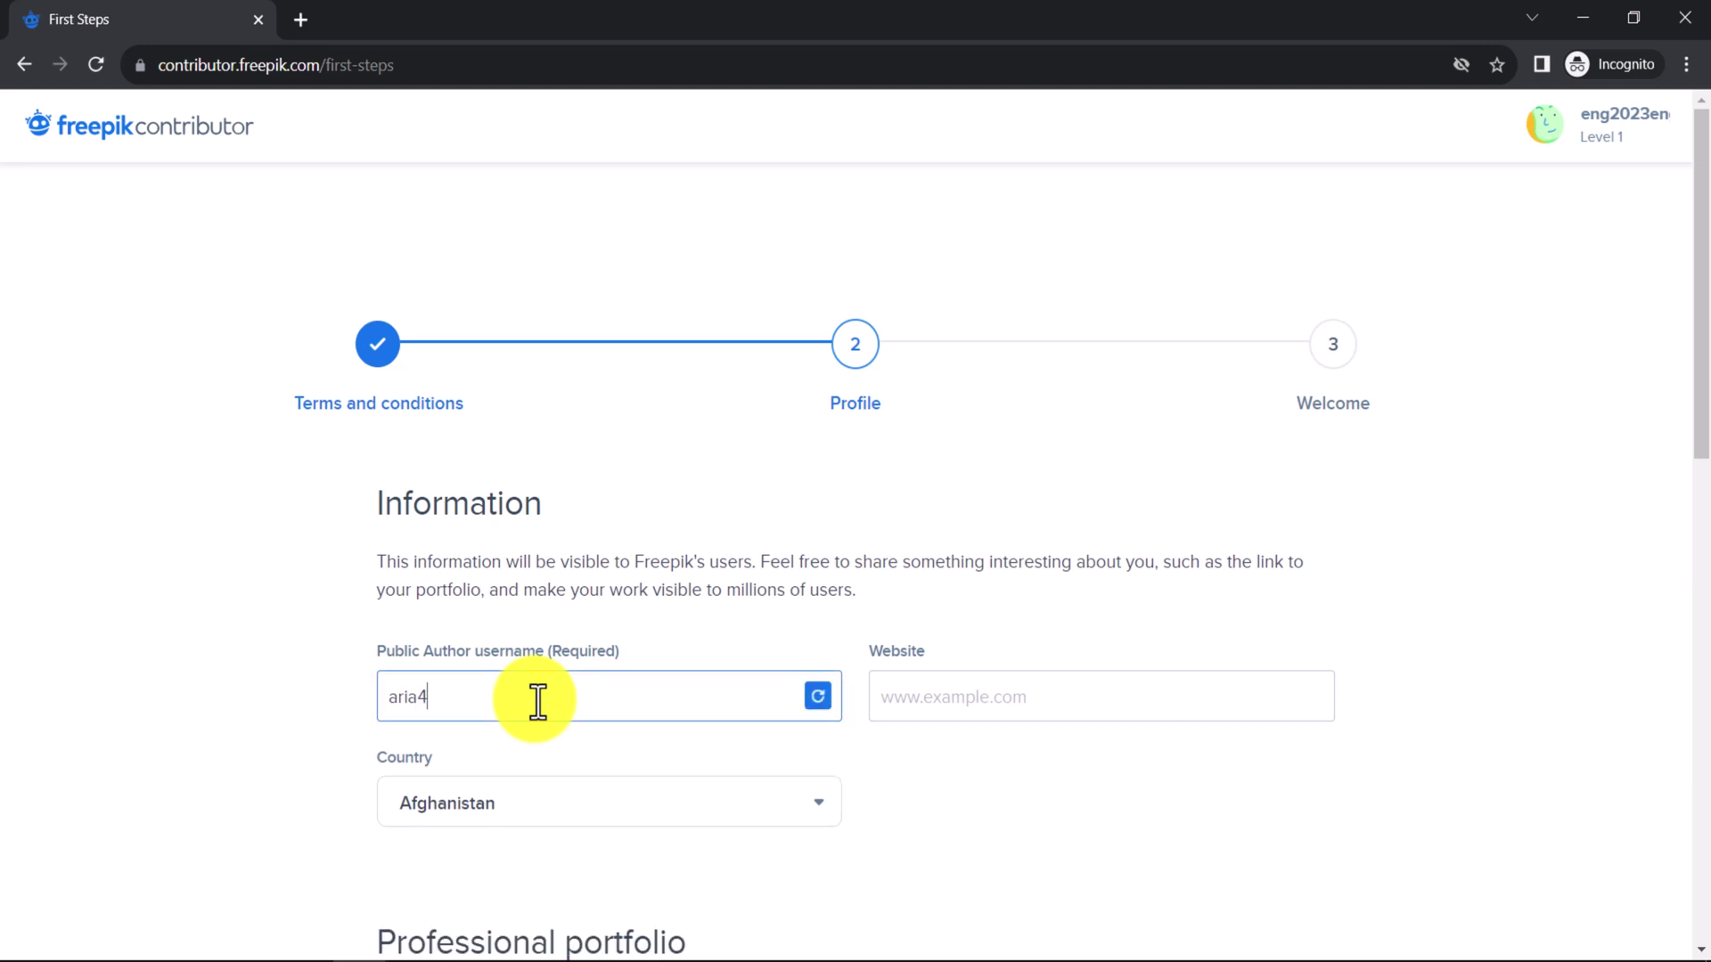
text(3nd)
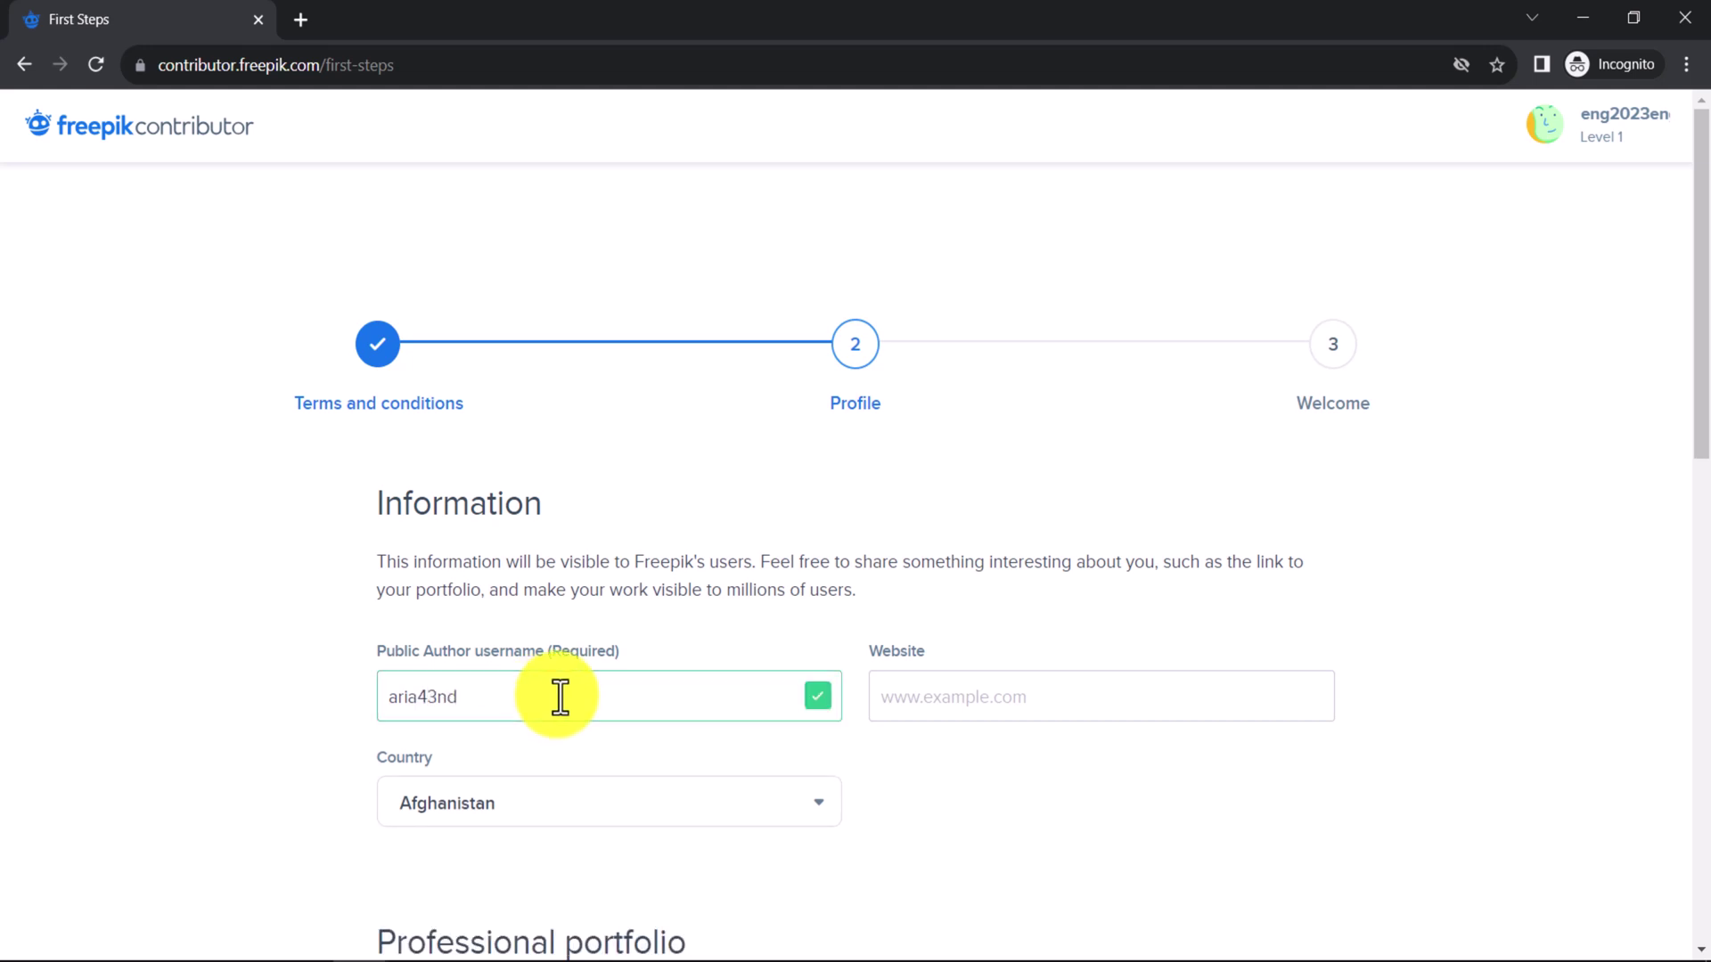
scroll(578, 693, down, 1)
click(577, 693)
click(569, 763)
text(moroc)
click(582, 793)
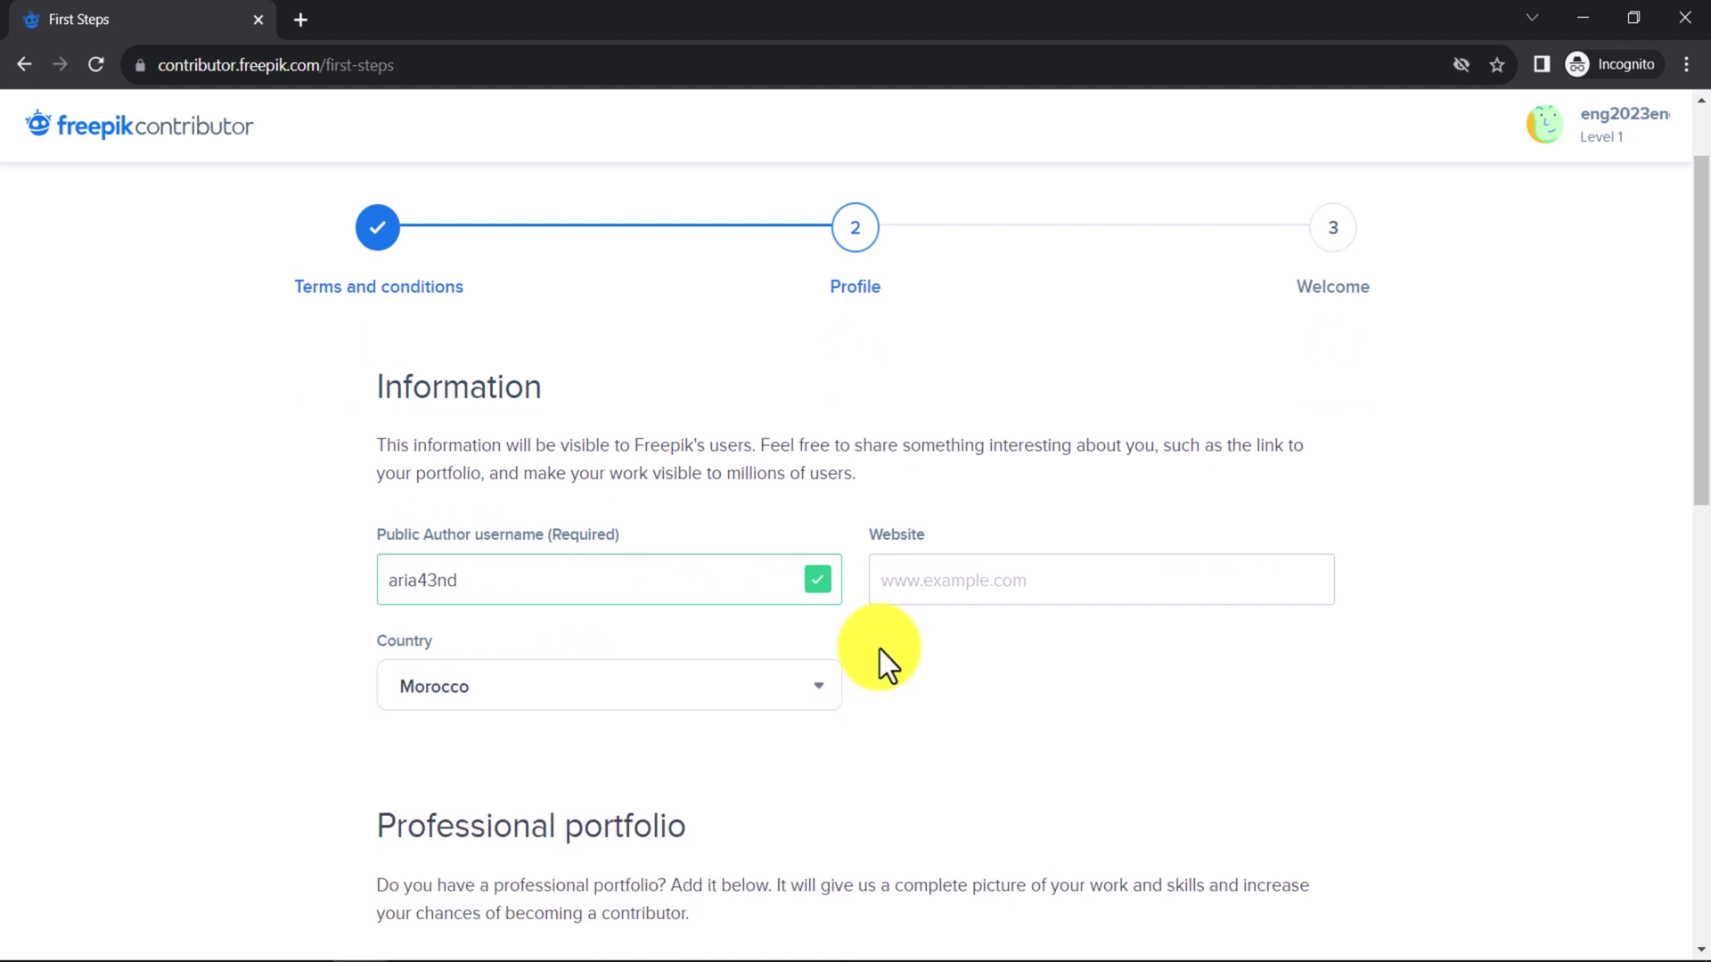
scroll(879, 650, up, 1)
scroll(914, 645, down, 10)
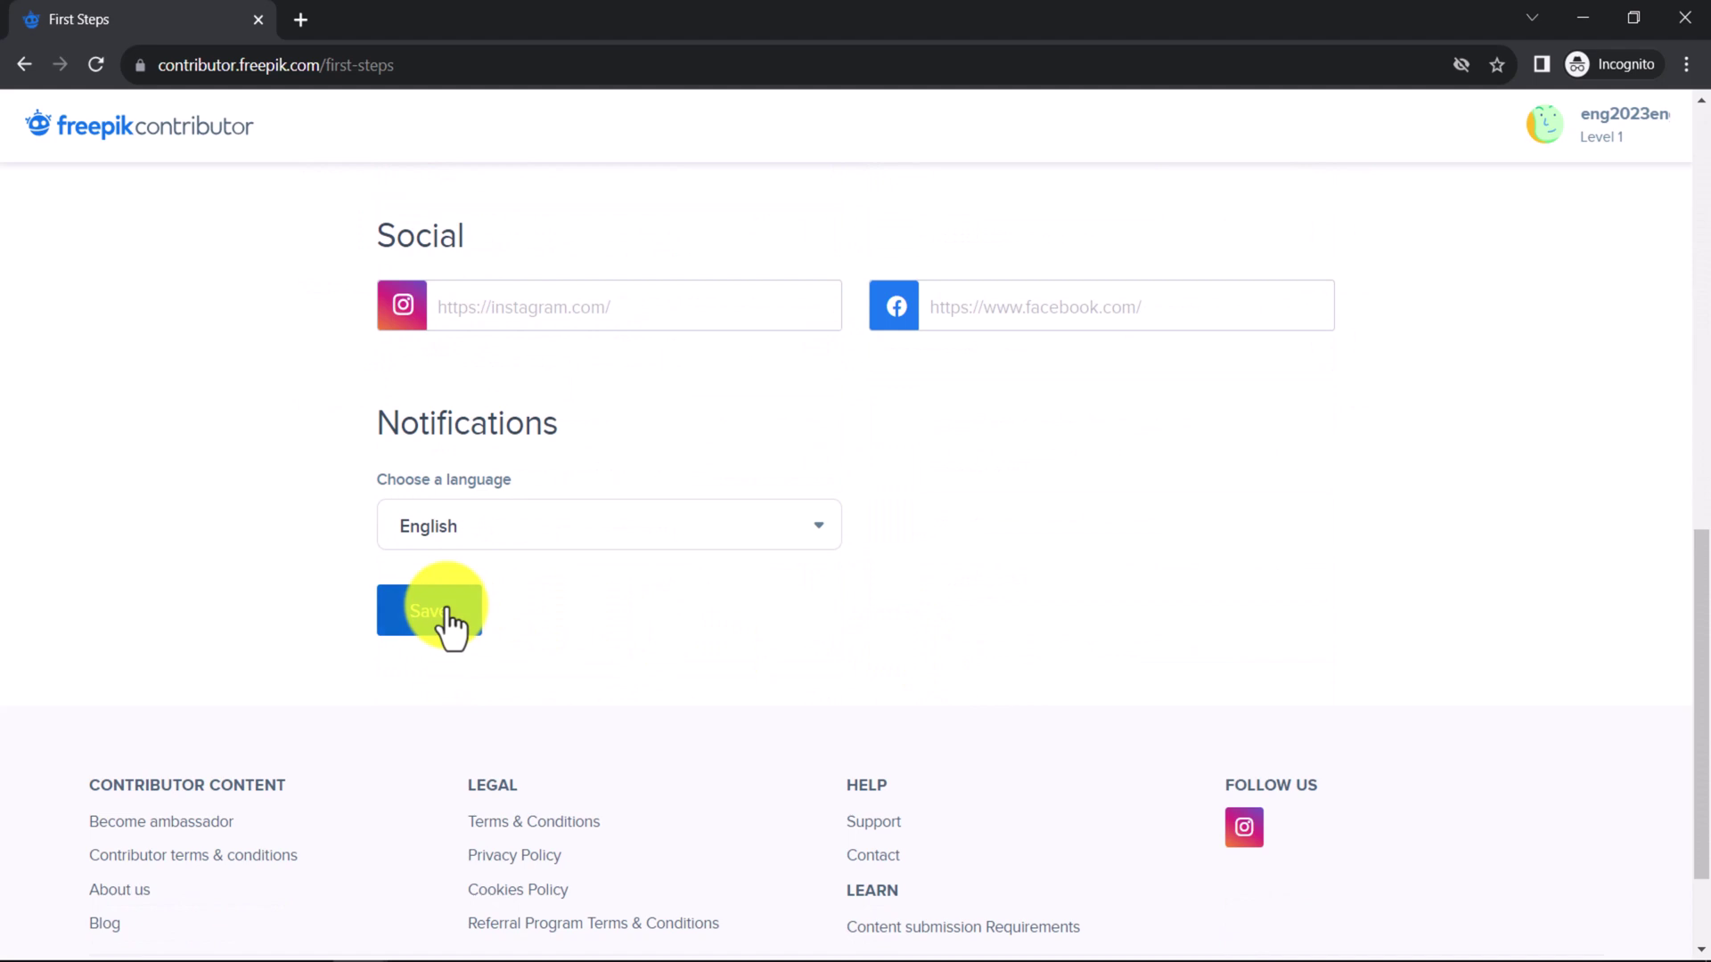
click(447, 614)
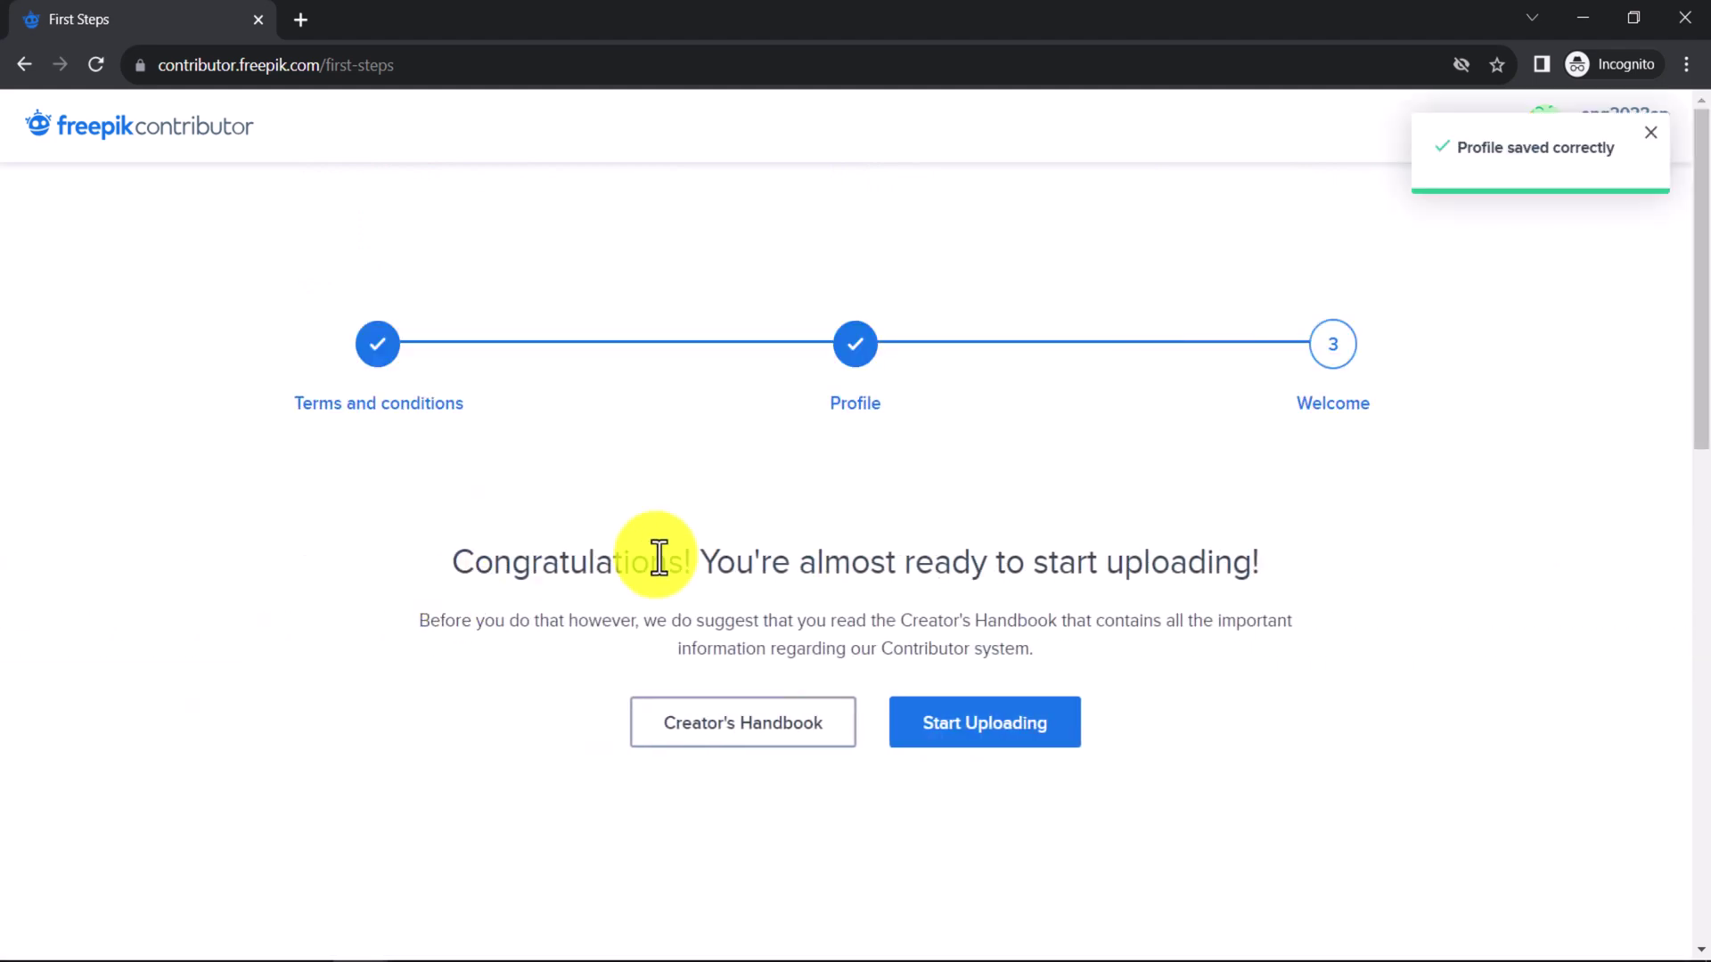
Go to the contributor dashboard and close the Welcome to the Contributor Panel window.
click(992, 727)
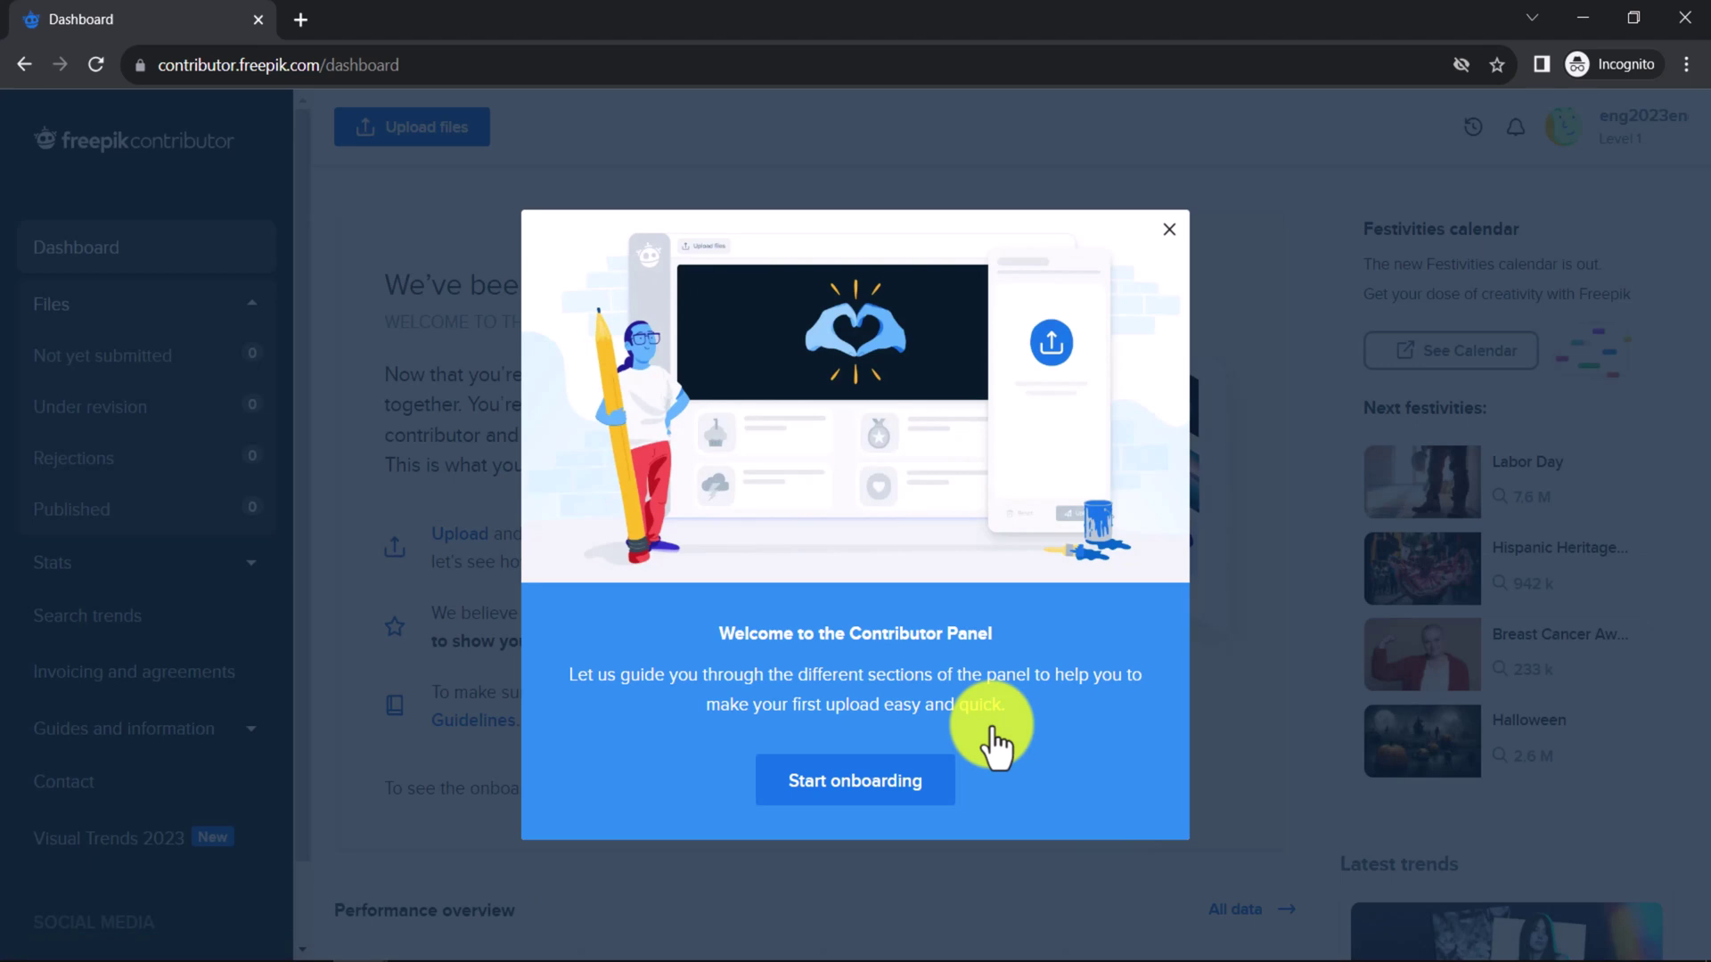
click(1168, 240)
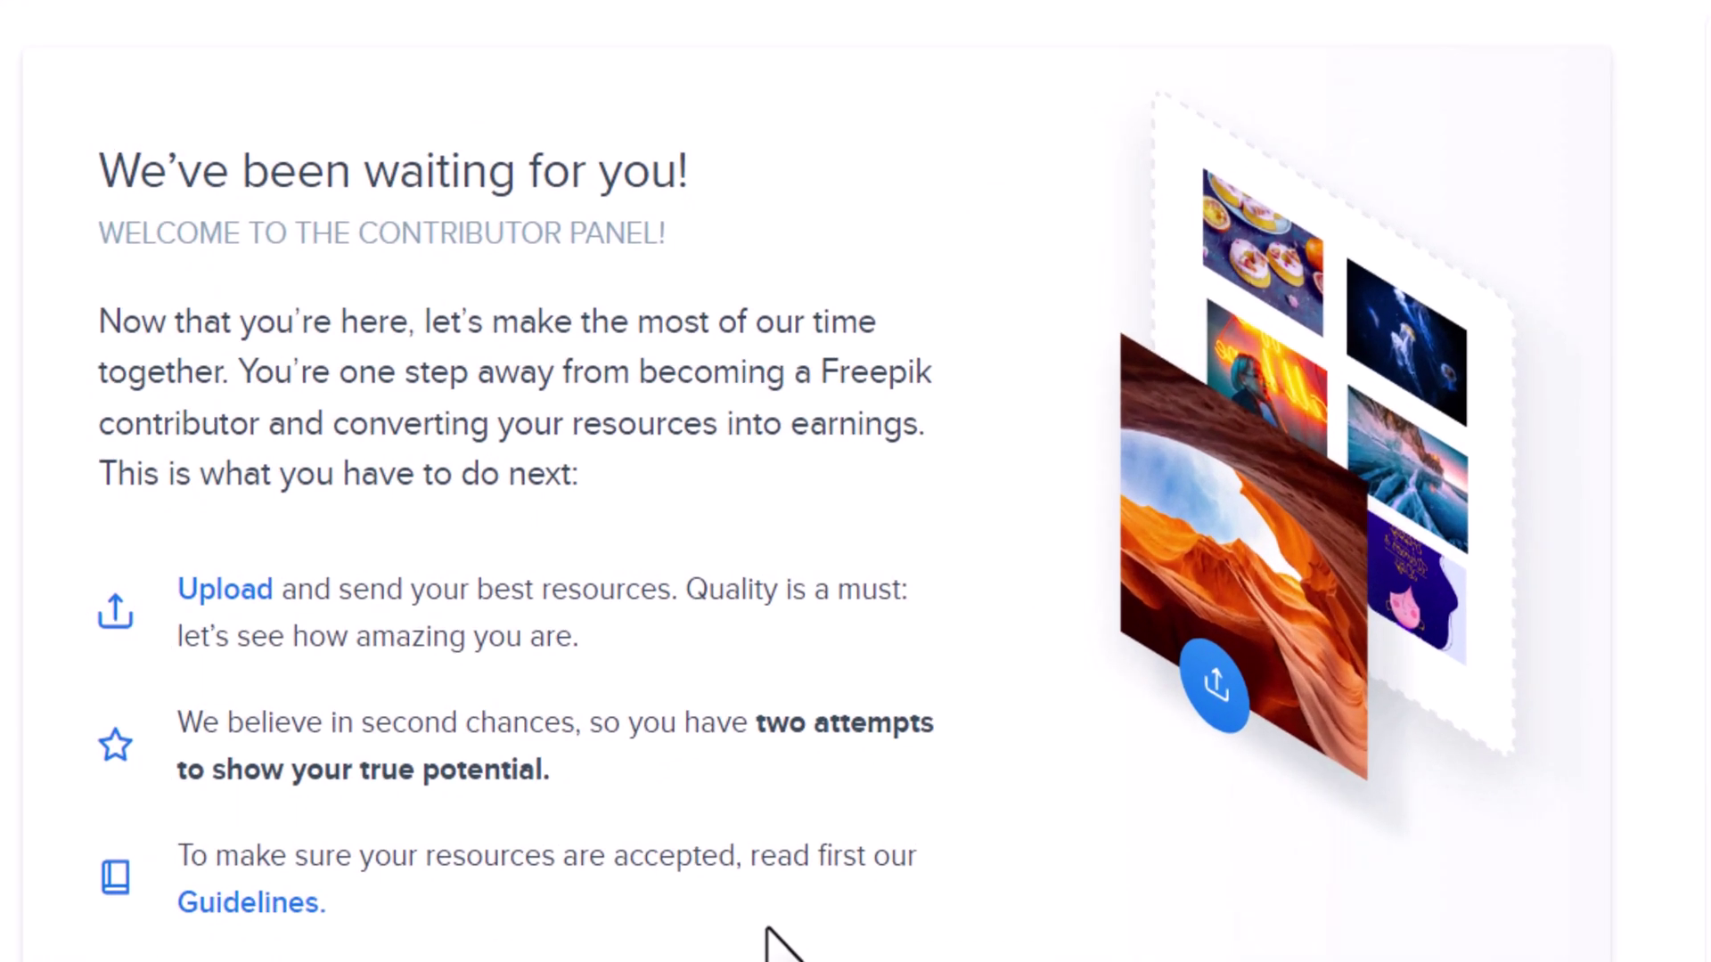
mouse_move(760, 747)
mouse_down()
mouse_move(798, 748)
mouse_move(821, 718)
mouse_move(764, 715)
mouse_up()
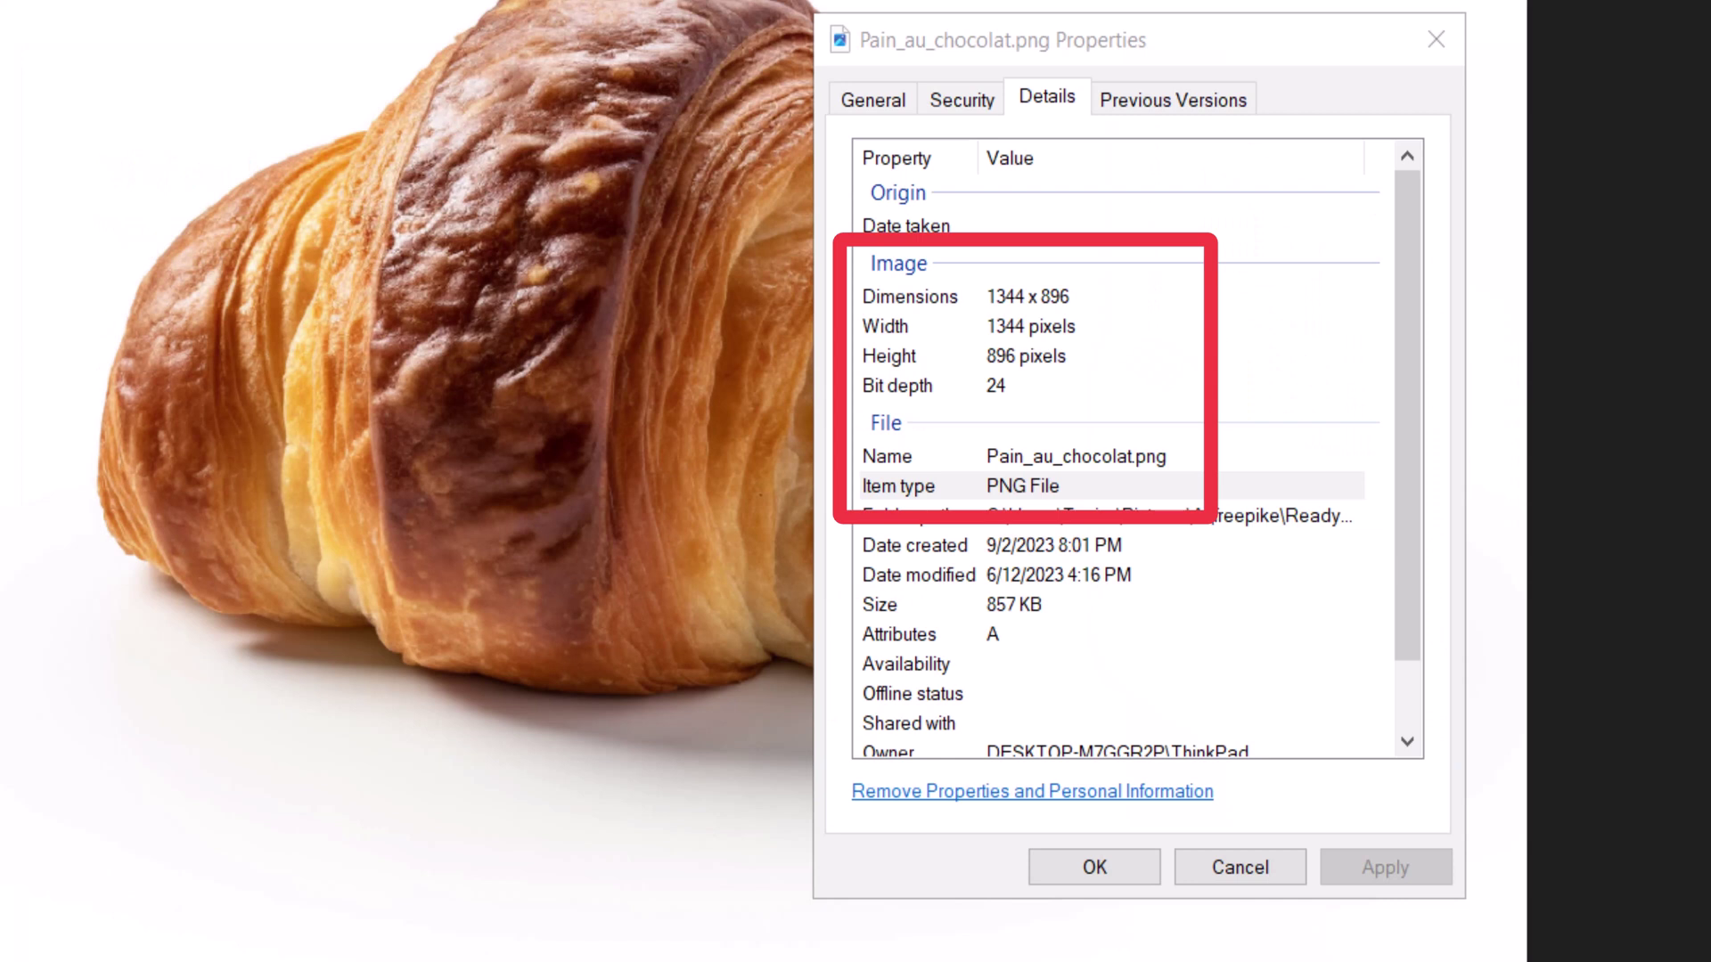
Bring the Pain_au_chocolat.png Properties window forward to check its 1344 x 896 size.
click(1394, 40)
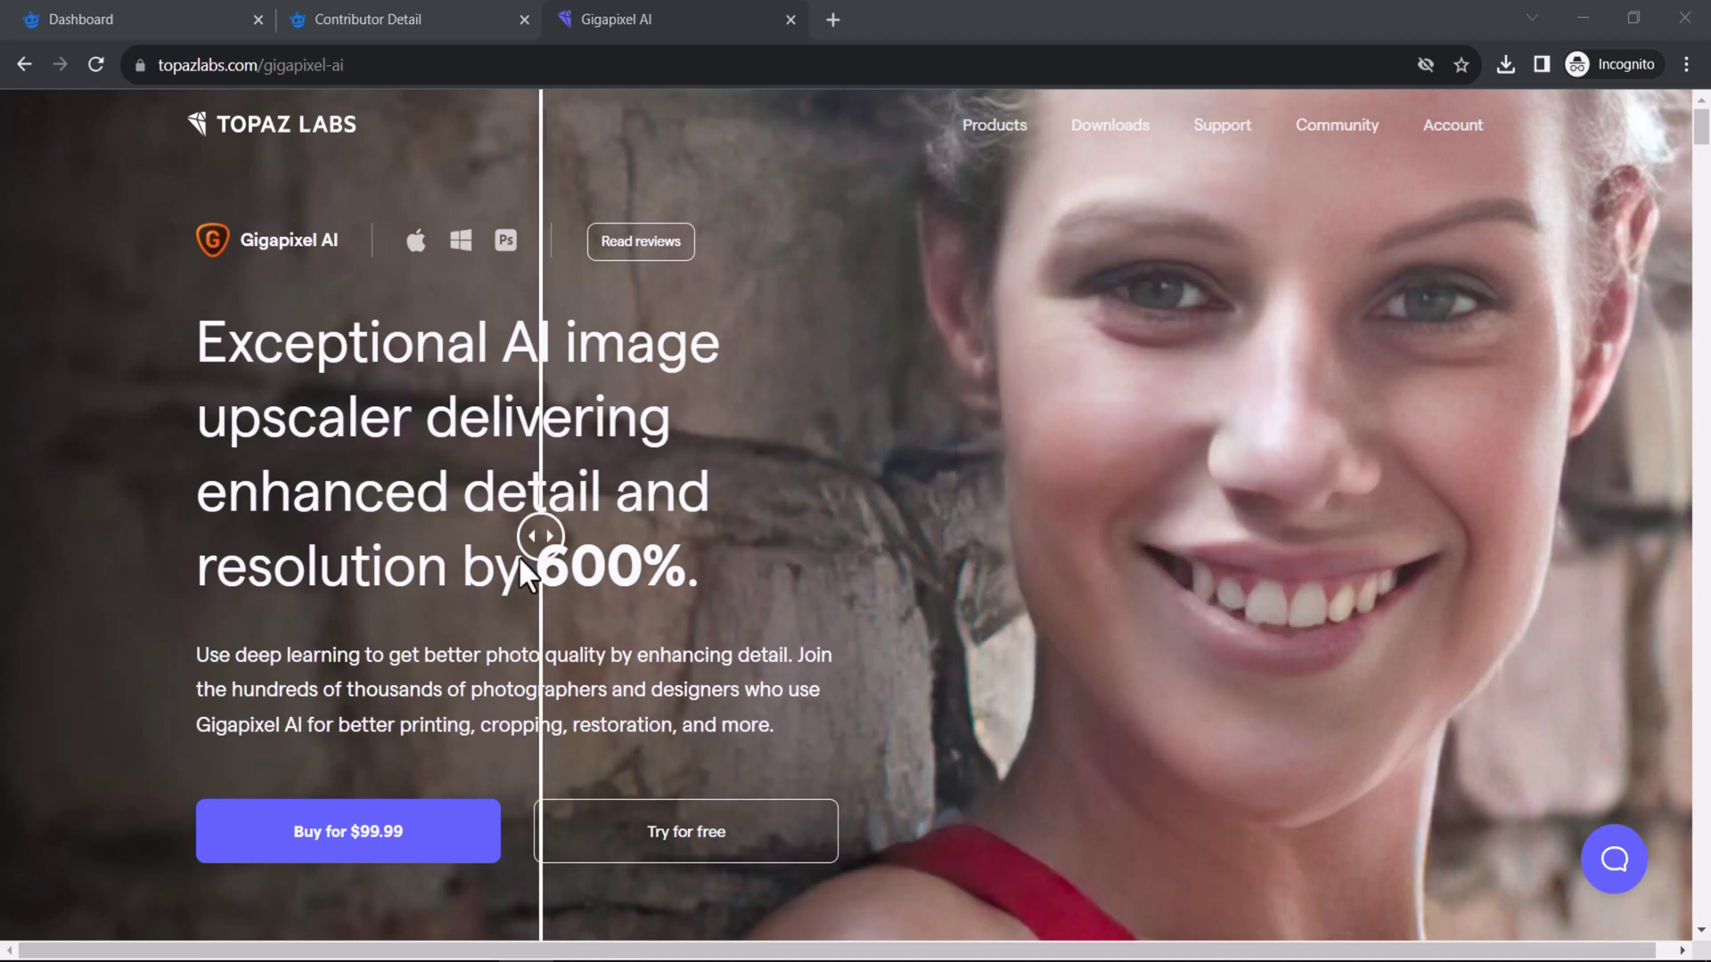
Review the Gigapixel AI comparisons, then load Pain_au_chocolat.png into Gigapixel AI at 4x.
scroll(1493, 575, down, 20)
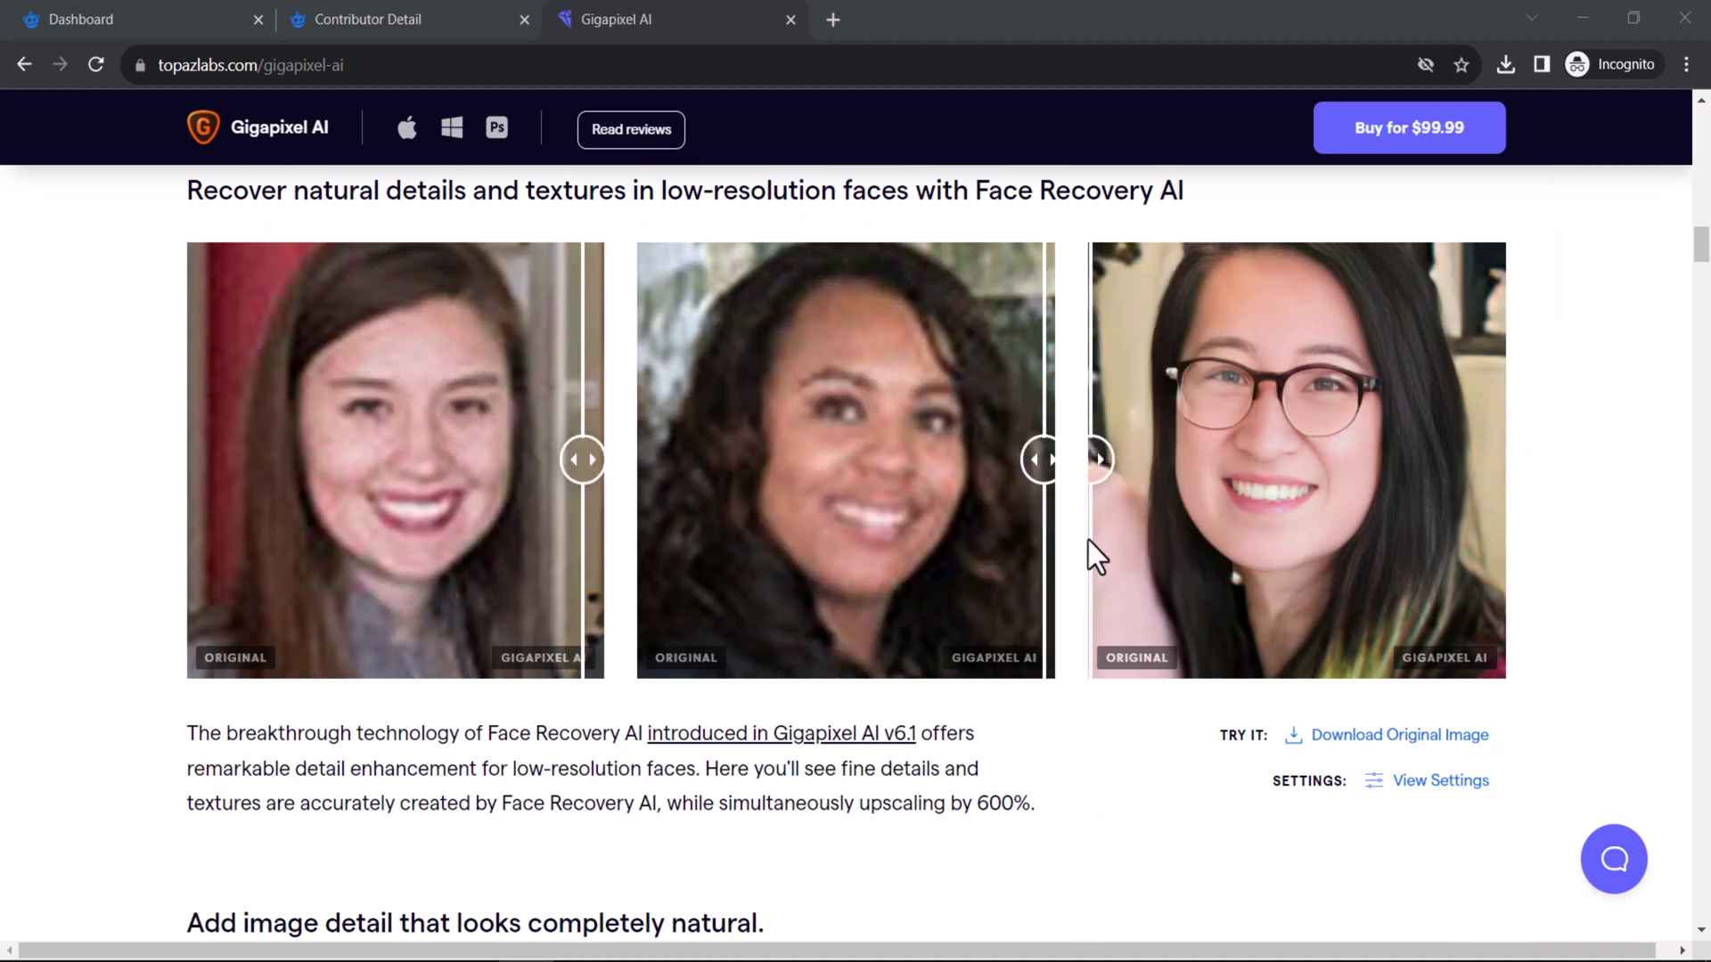
scroll(1586, 535, down, 10)
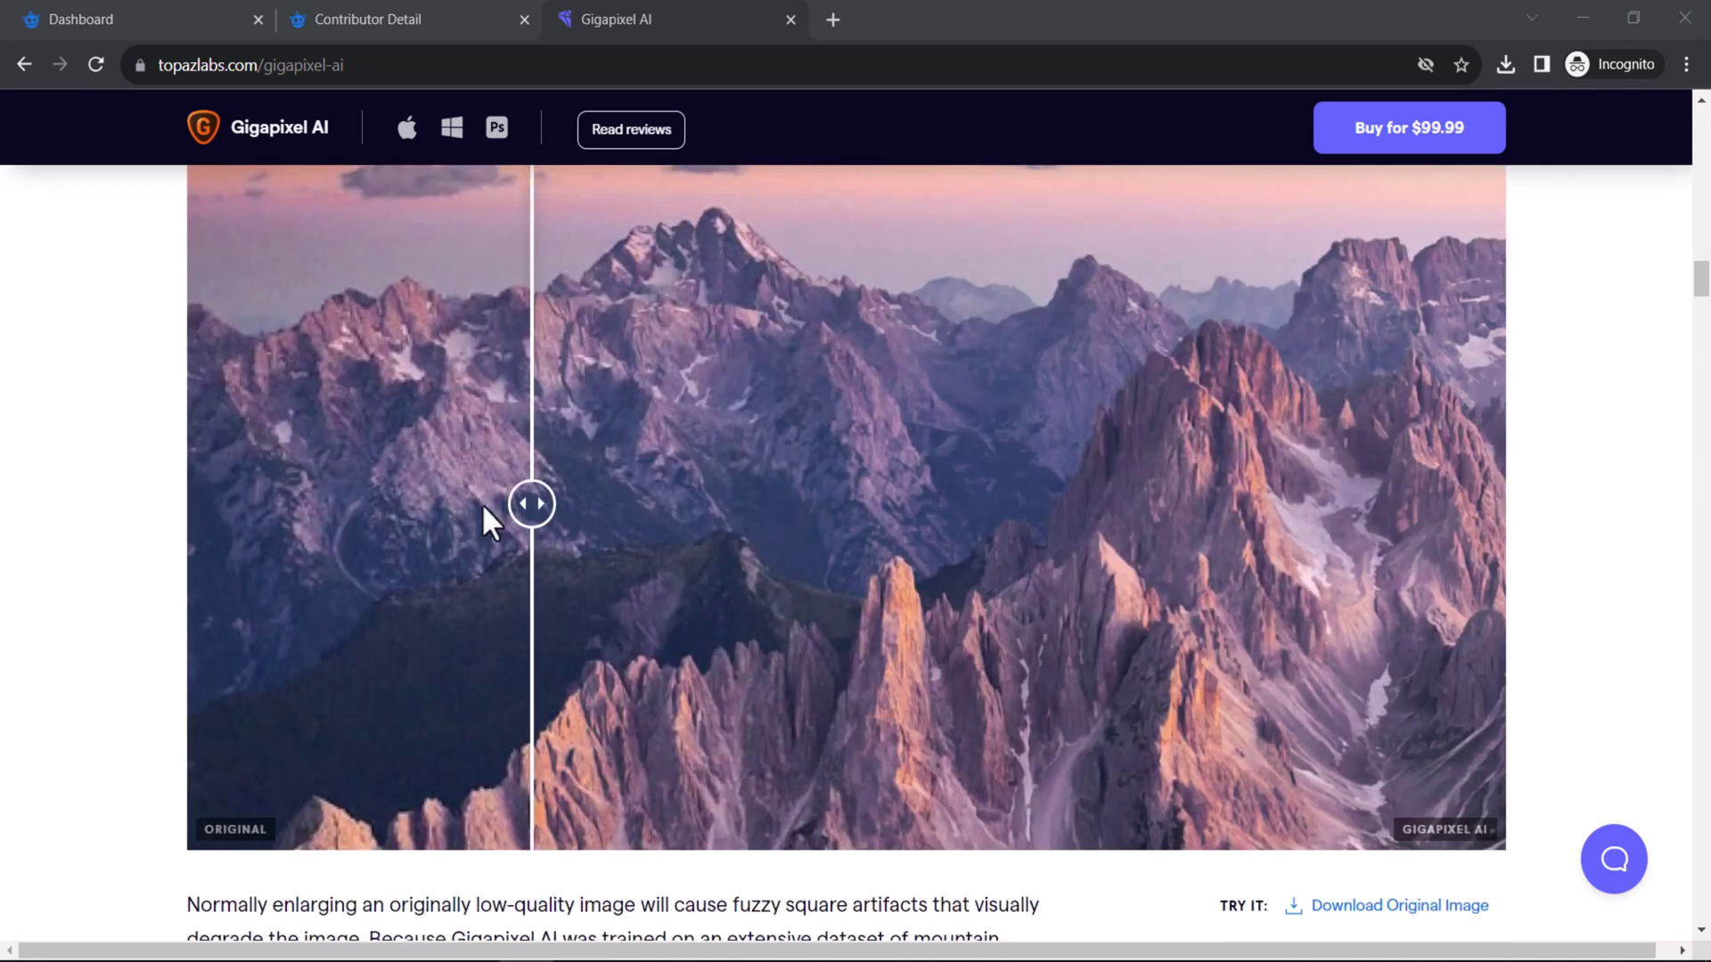
scroll(1426, 531, down, 10)
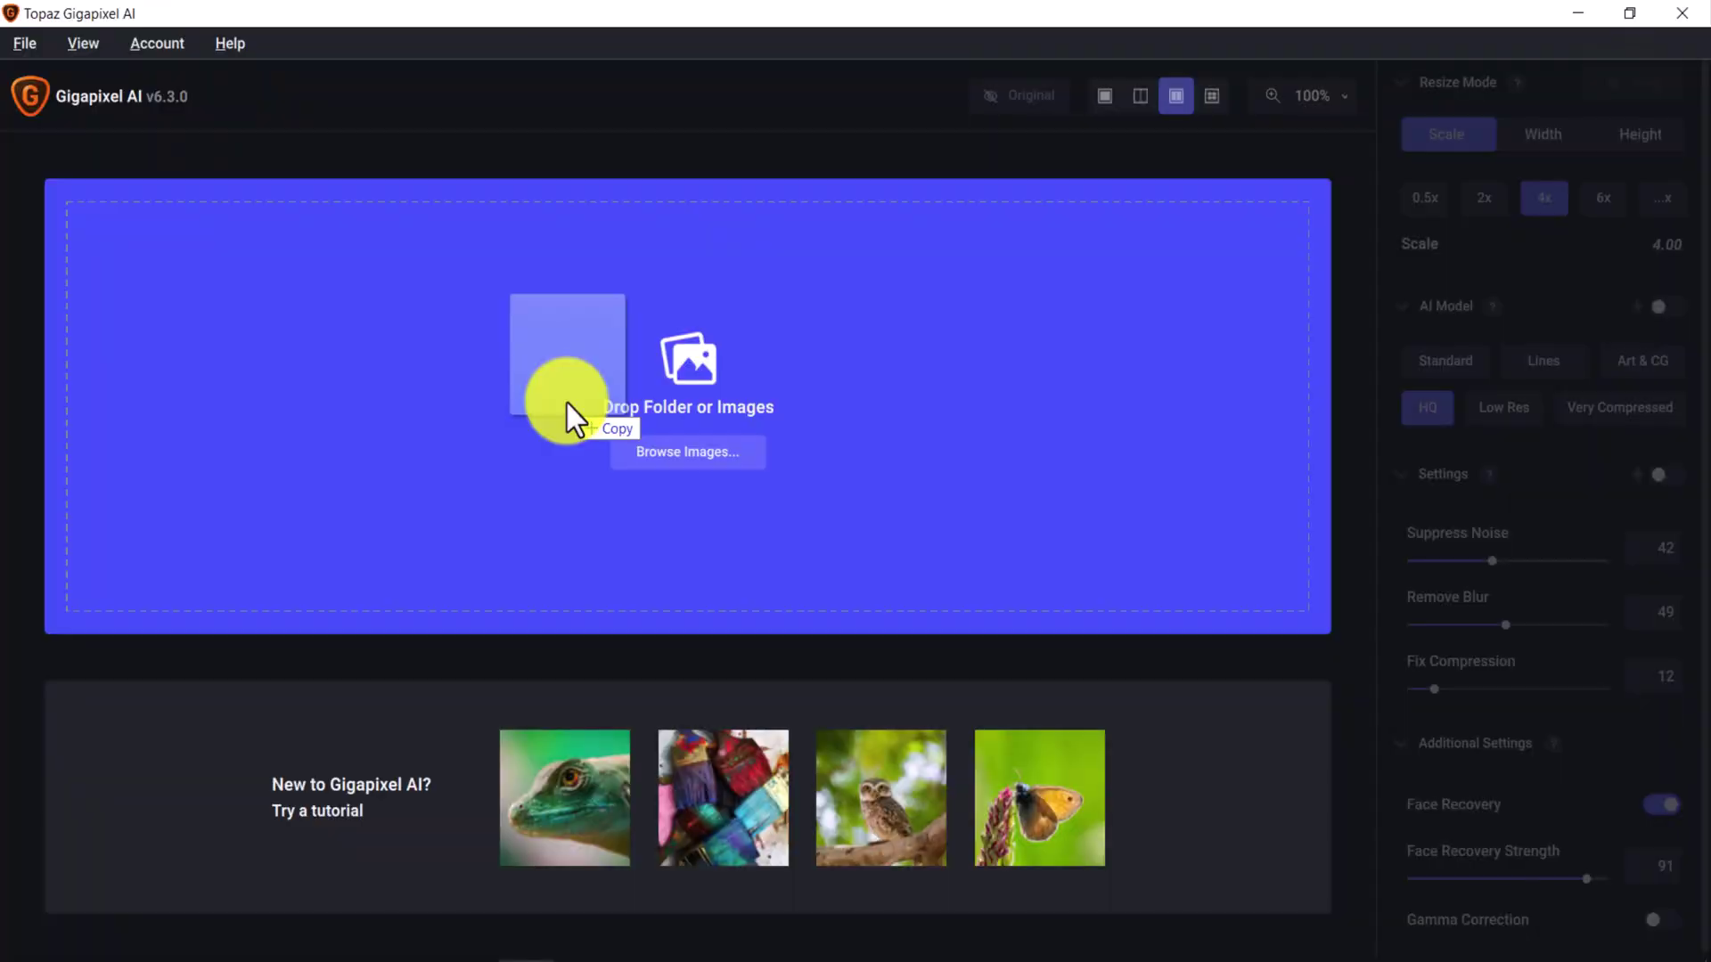
drag(566, 404, 567, 404)
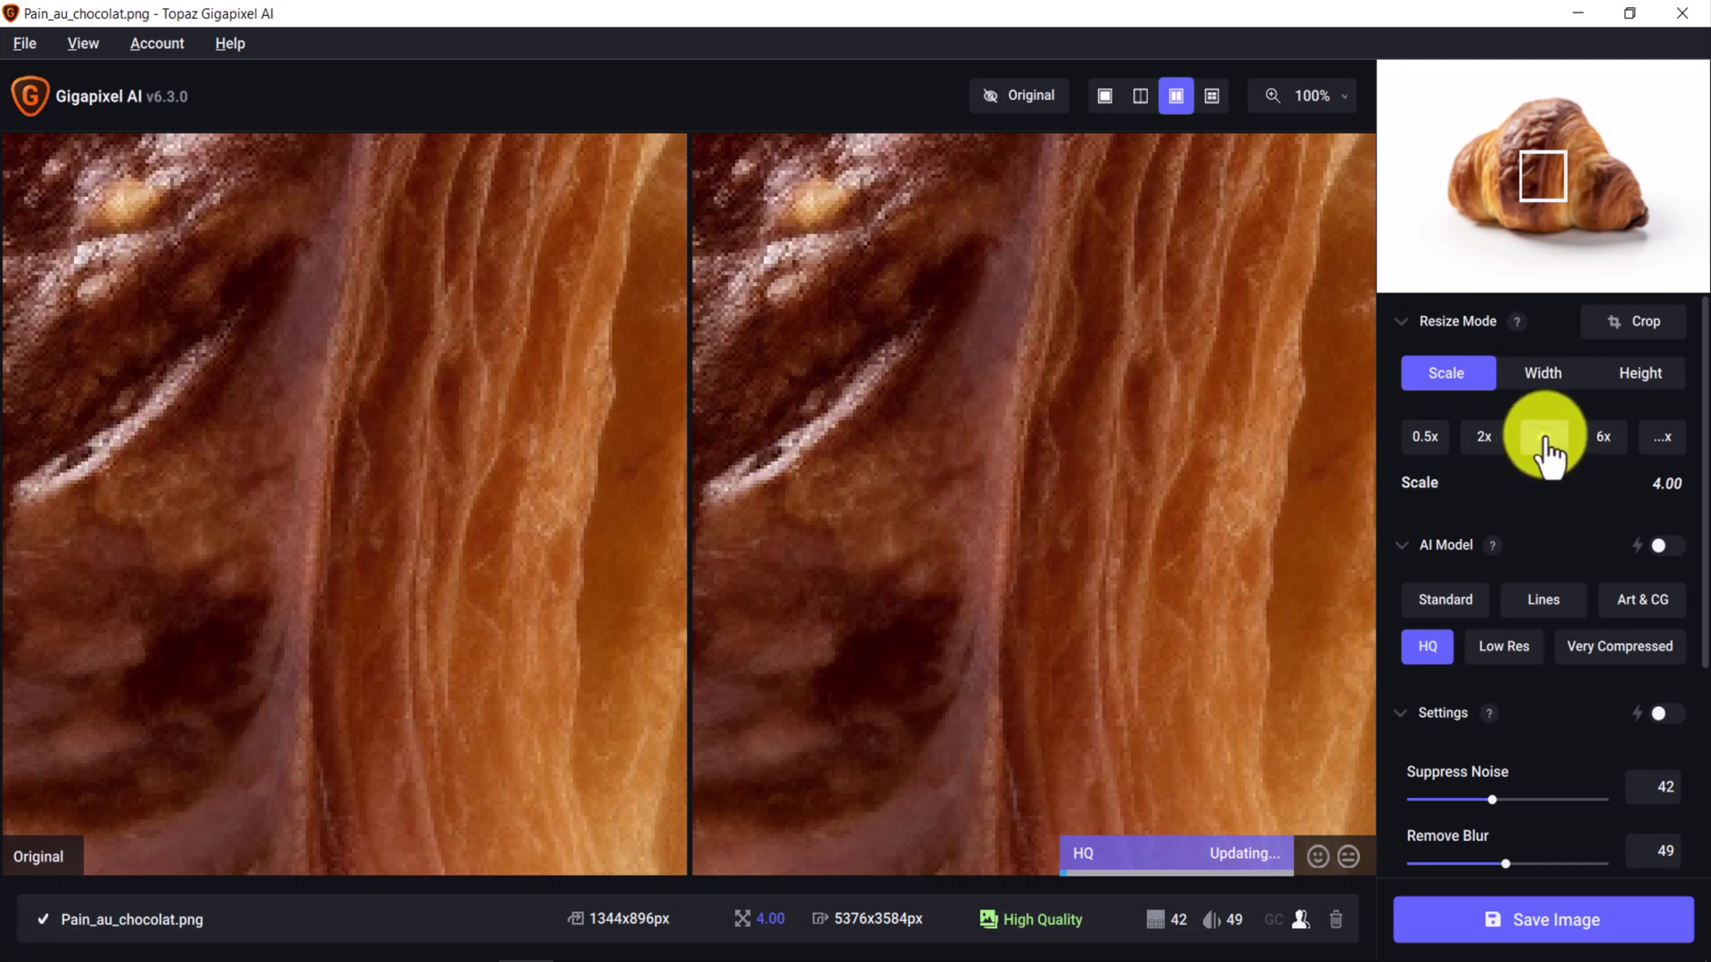
Save the 4x upscale as JPEG with the source colour profile into the source folder.
click(1550, 930)
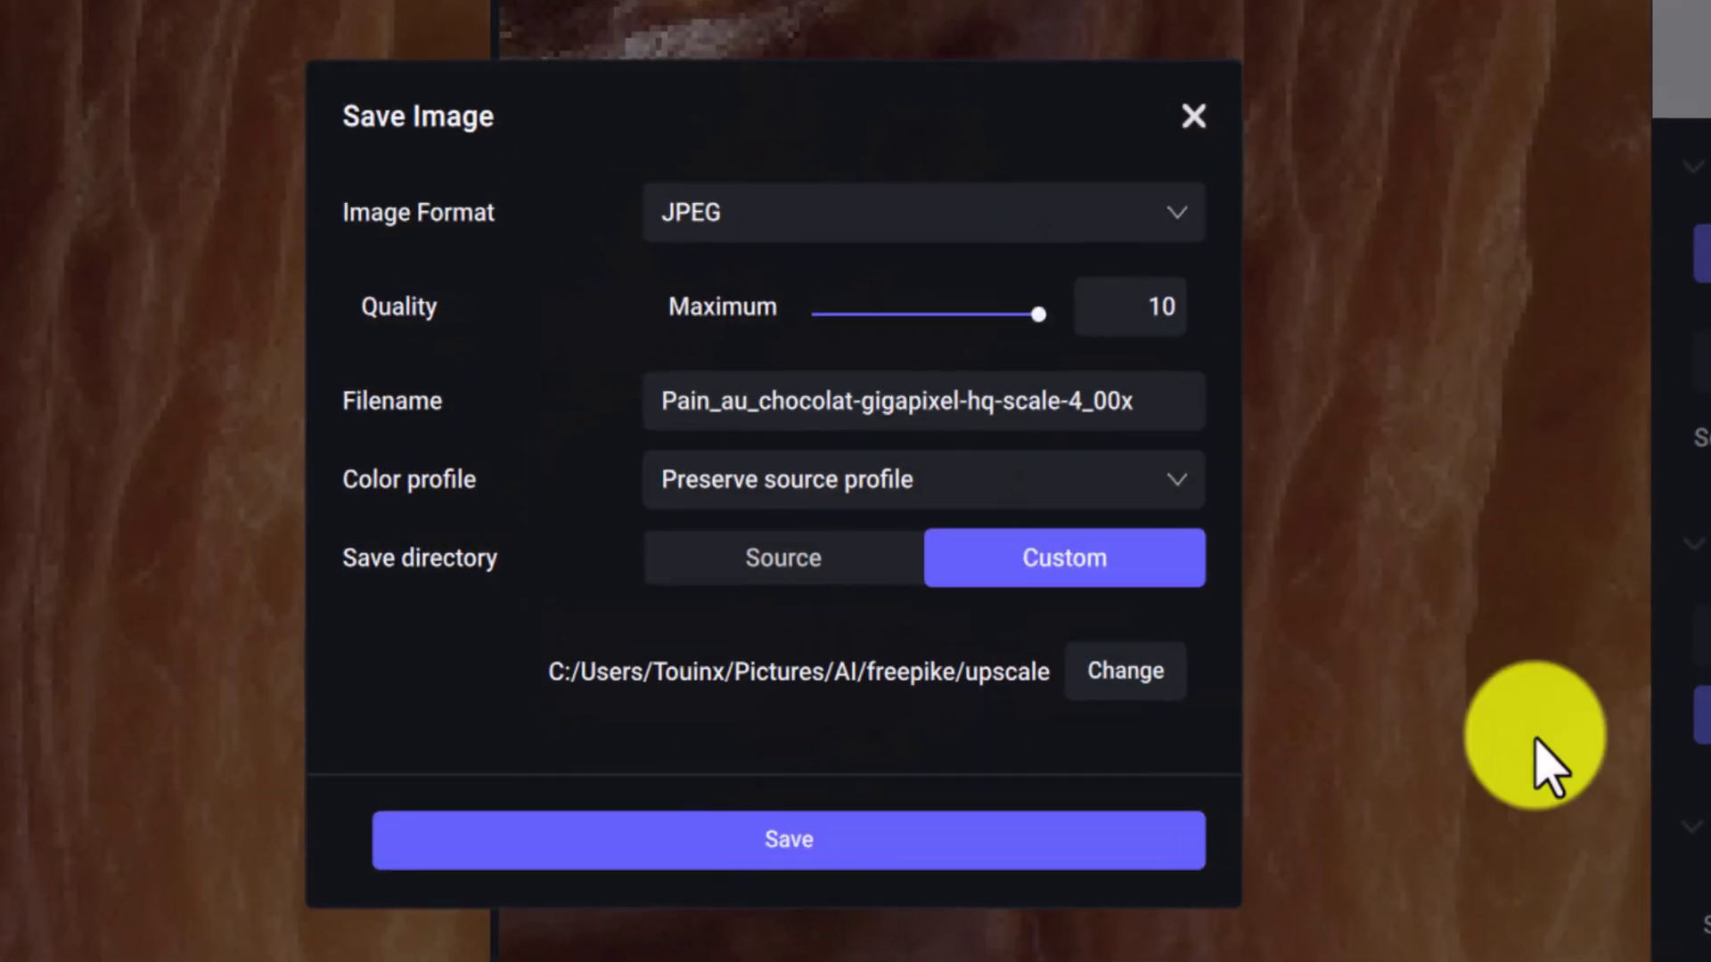
click(842, 239)
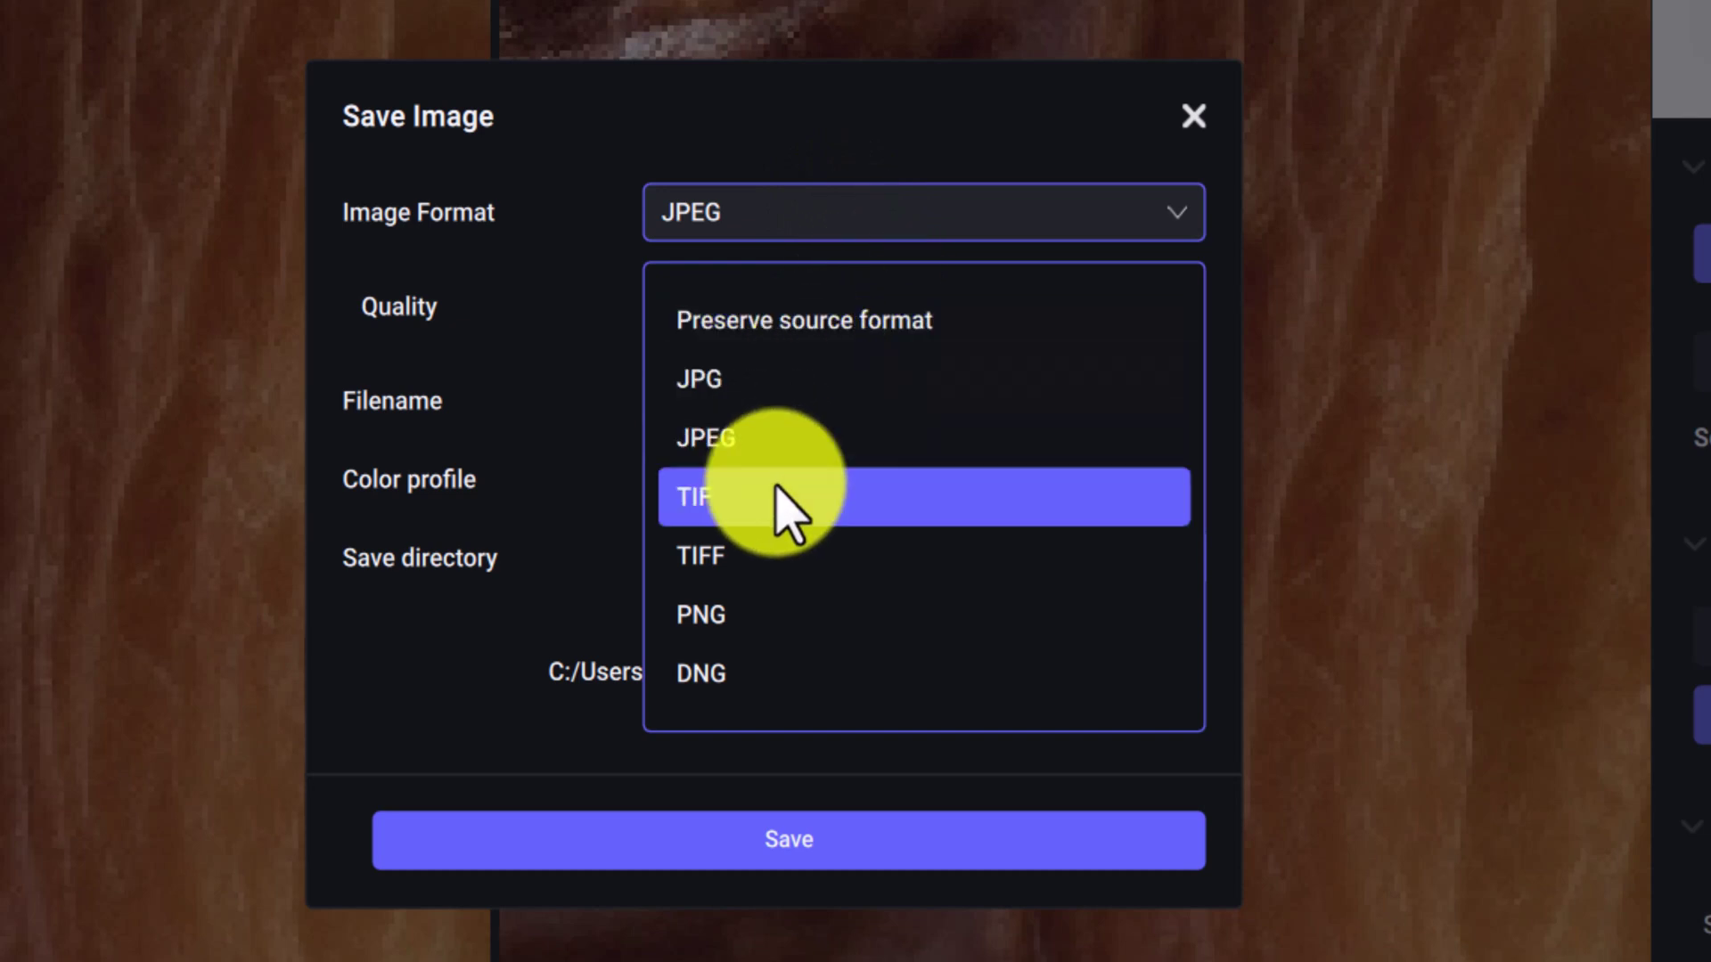
click(752, 454)
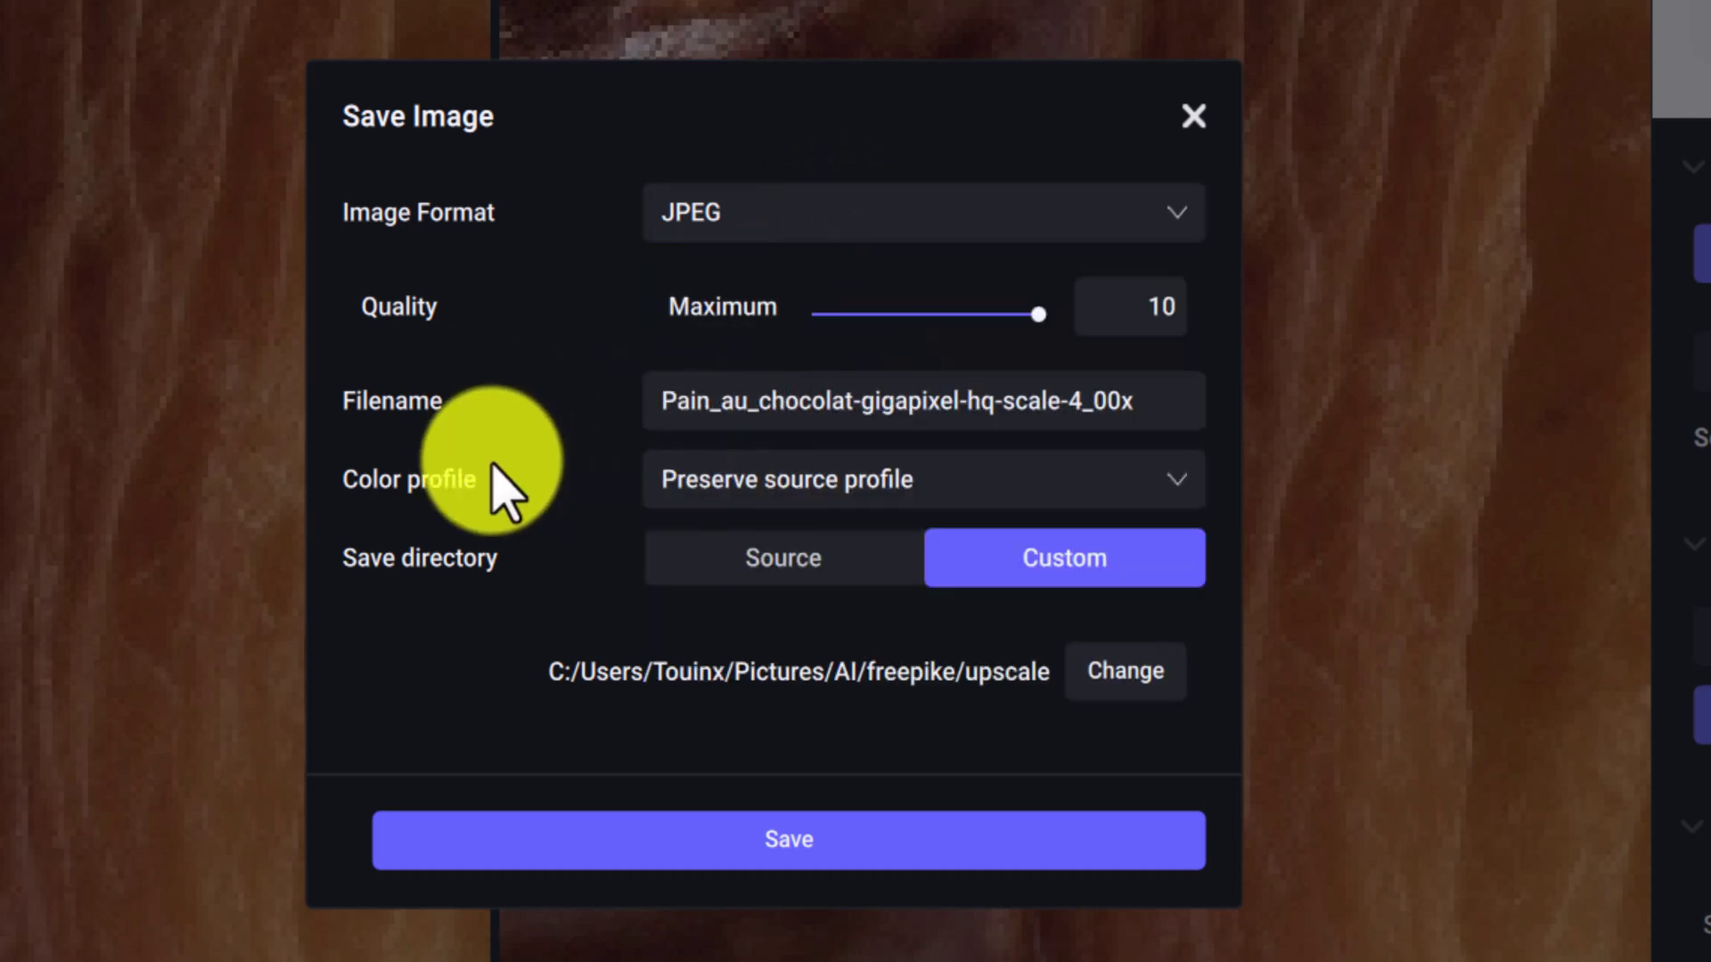
click(808, 481)
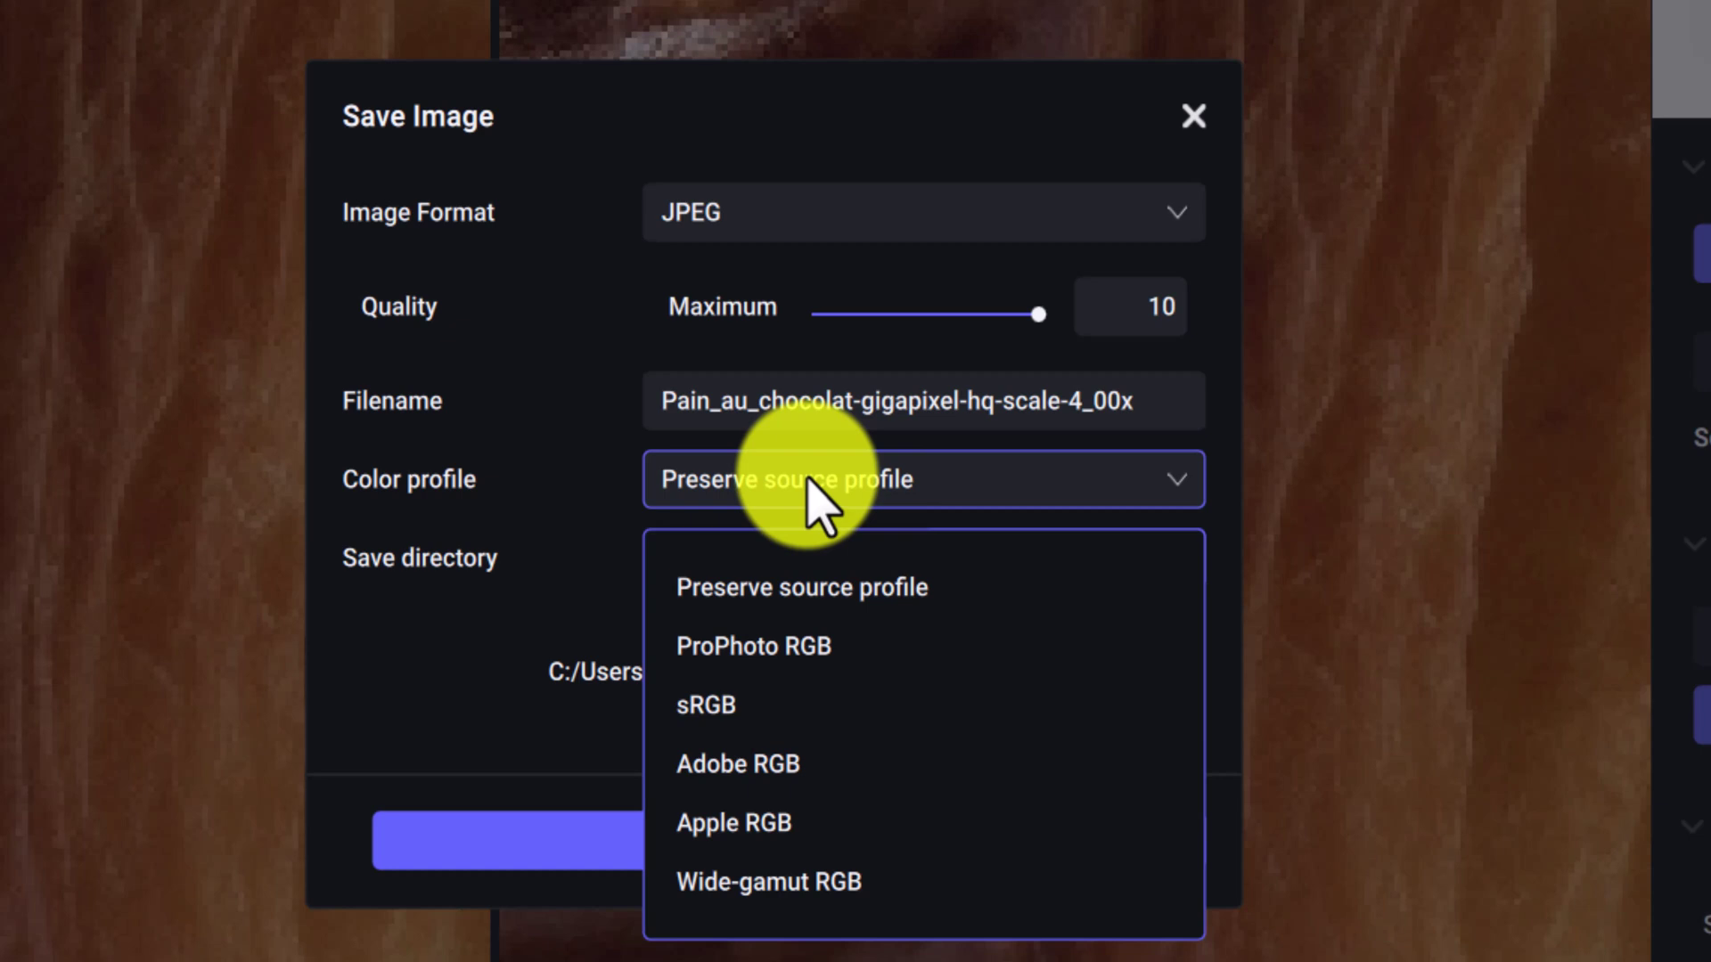
click(780, 592)
click(833, 570)
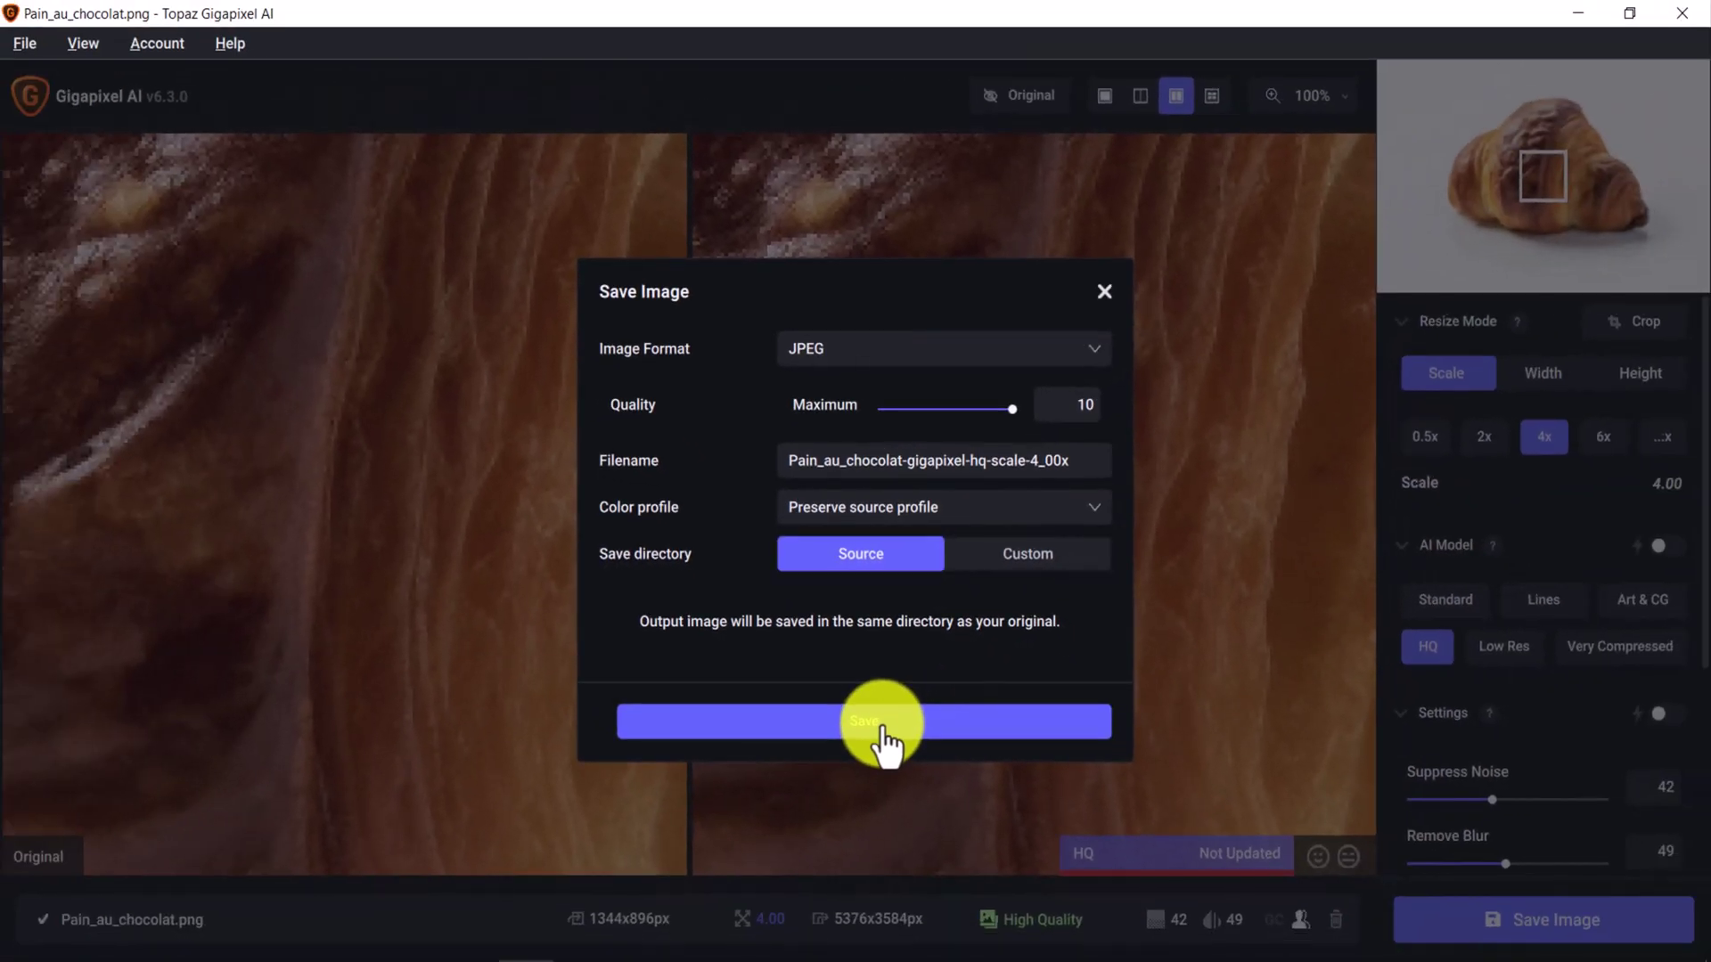
click(877, 744)
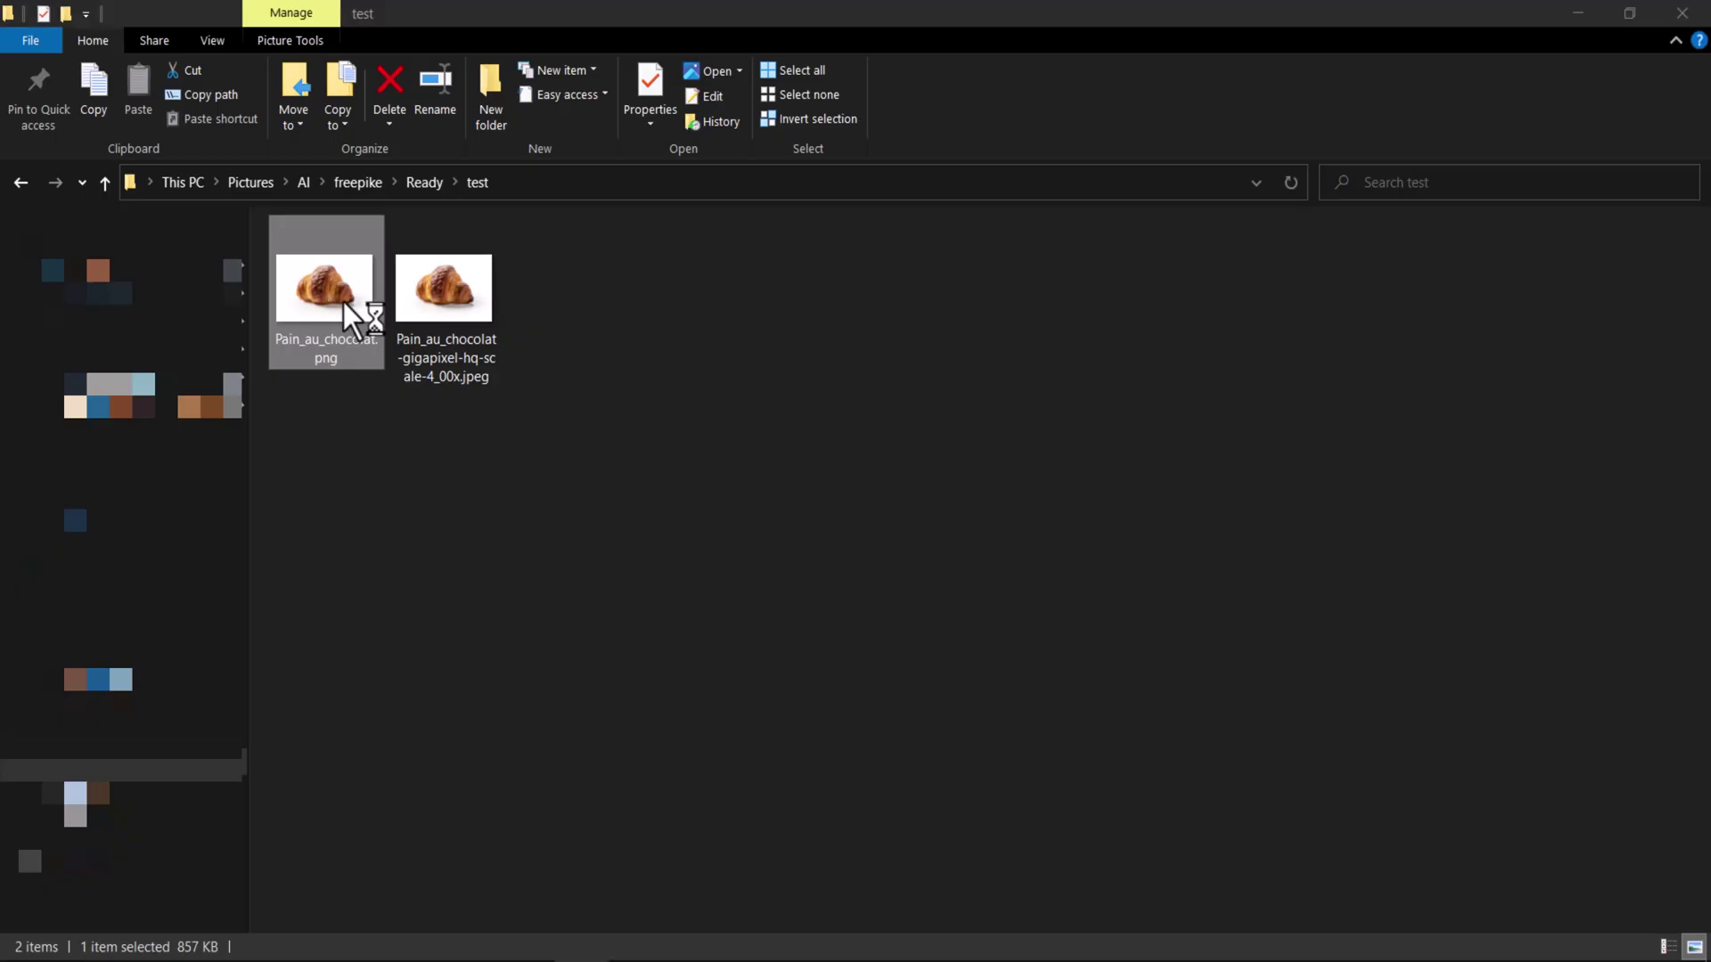
Compare the original and upscaled croissant images full-screen in the photo viewer.
double_click(343, 302)
click(1477, 27)
key(Right)
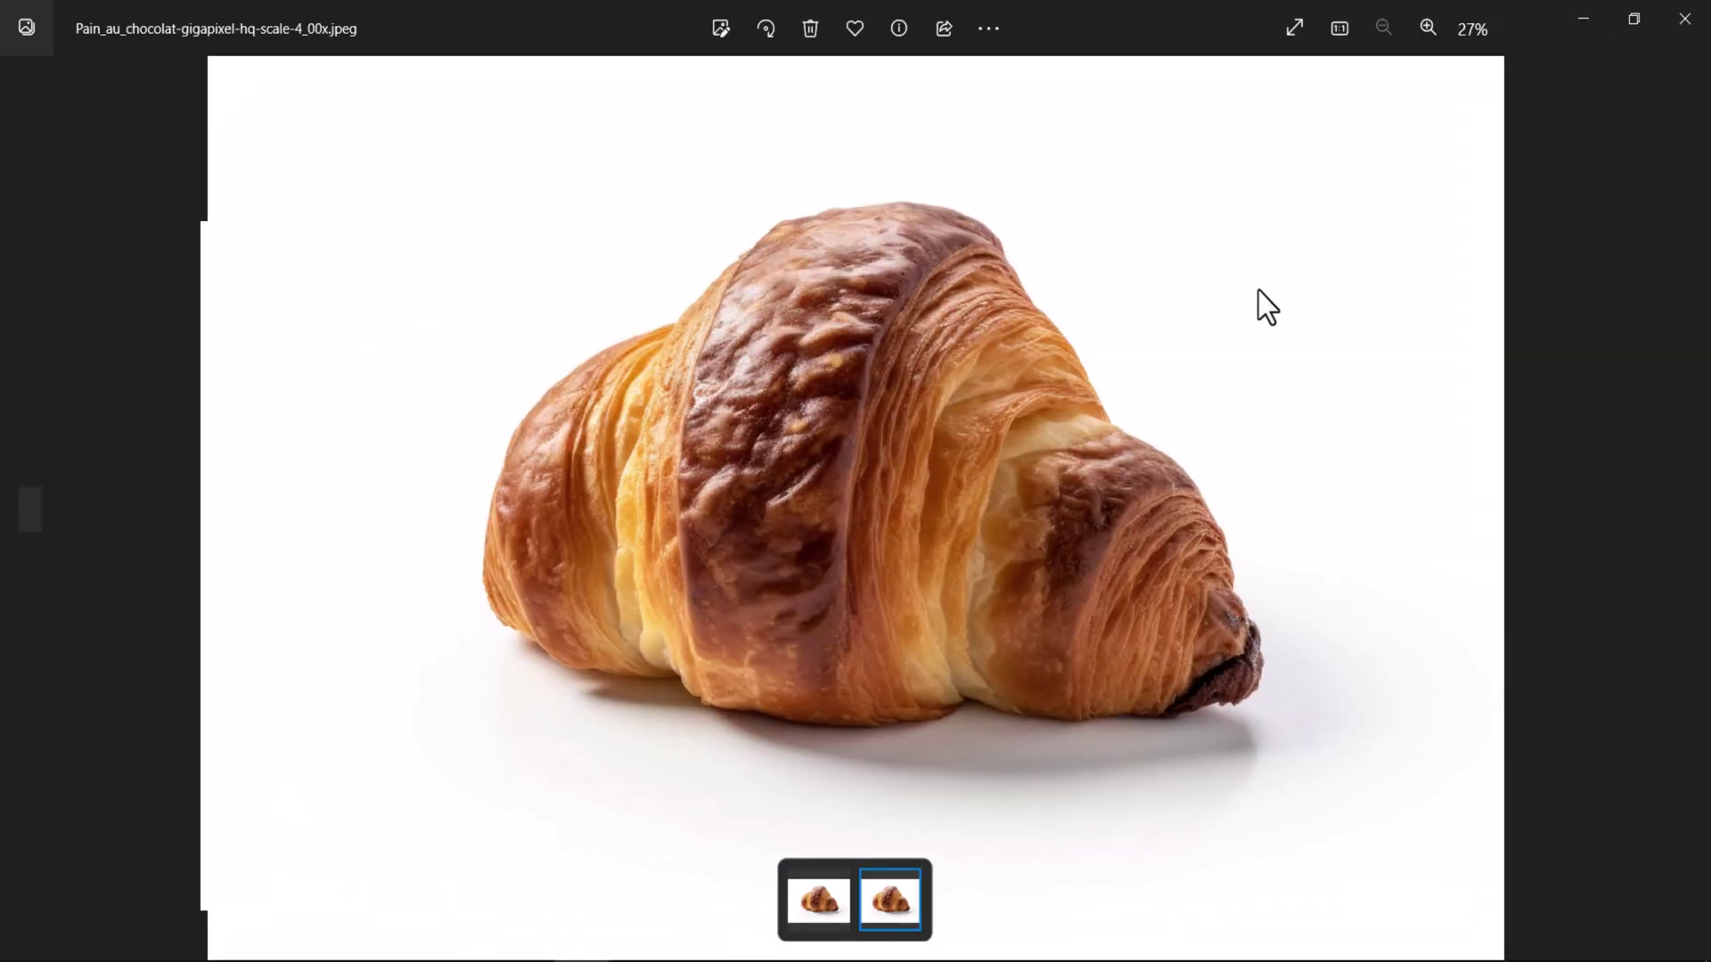
key(Left)
key(Right)
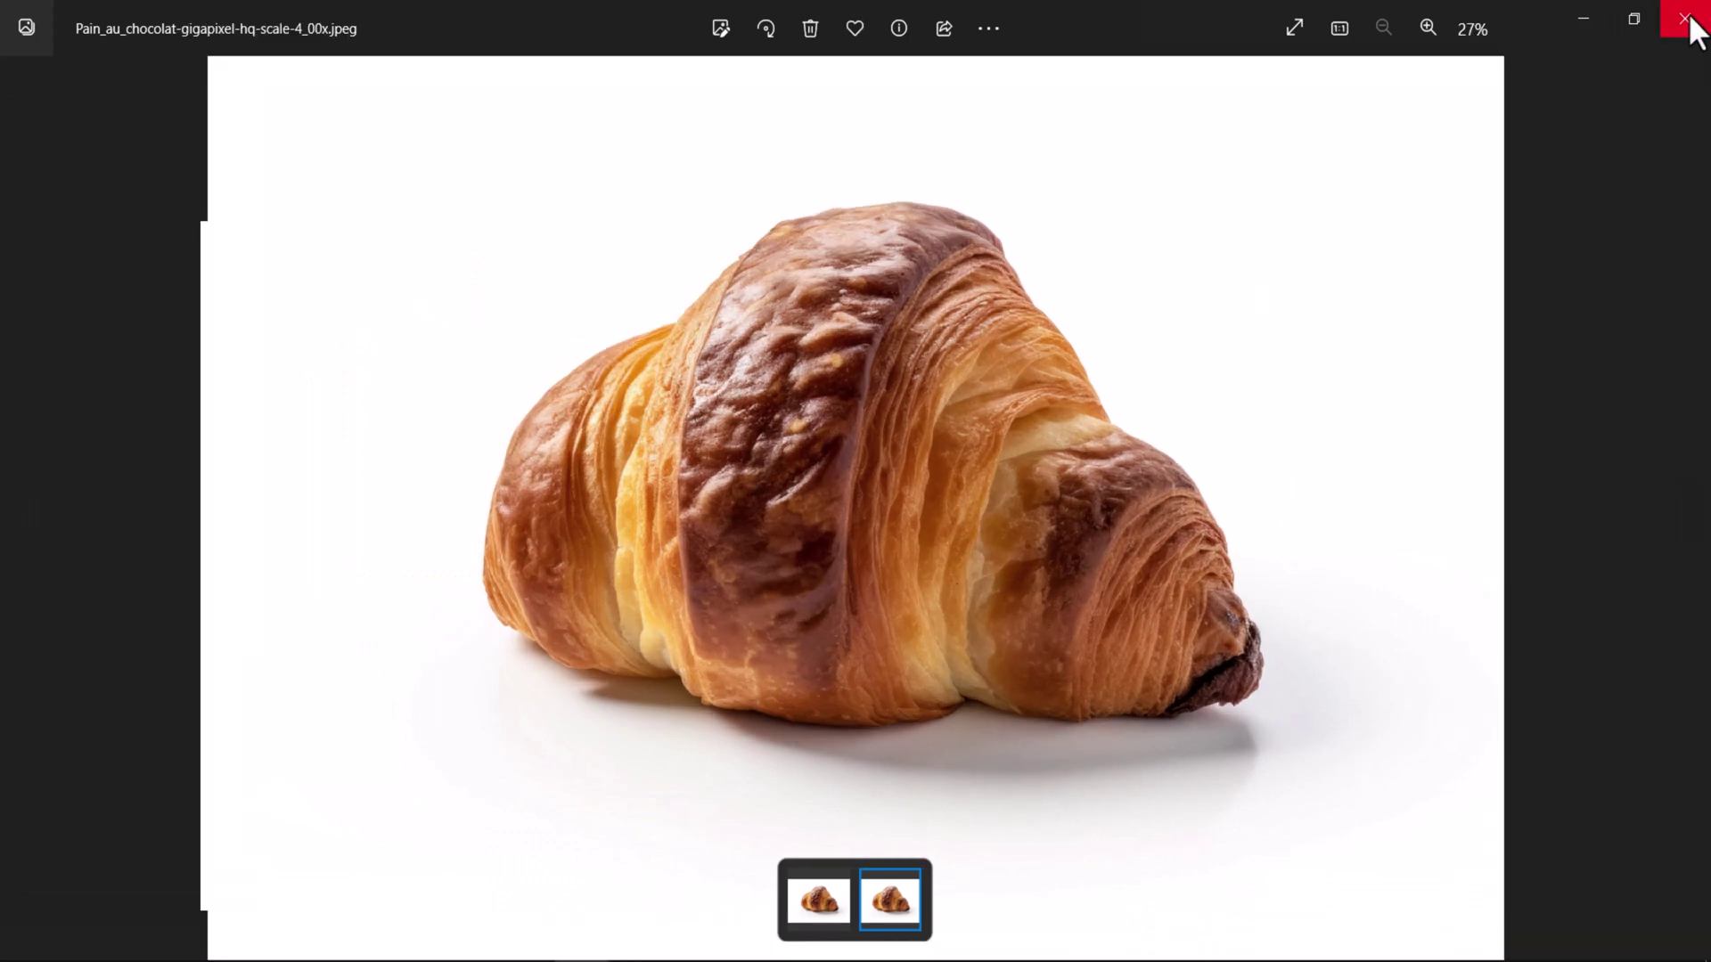
click(1684, 18)
Confirm in the upscaled JPEG's Properties that it measures 5376 x 3584 pixels.
click(472, 301)
right_click(441, 811)
click(427, 939)
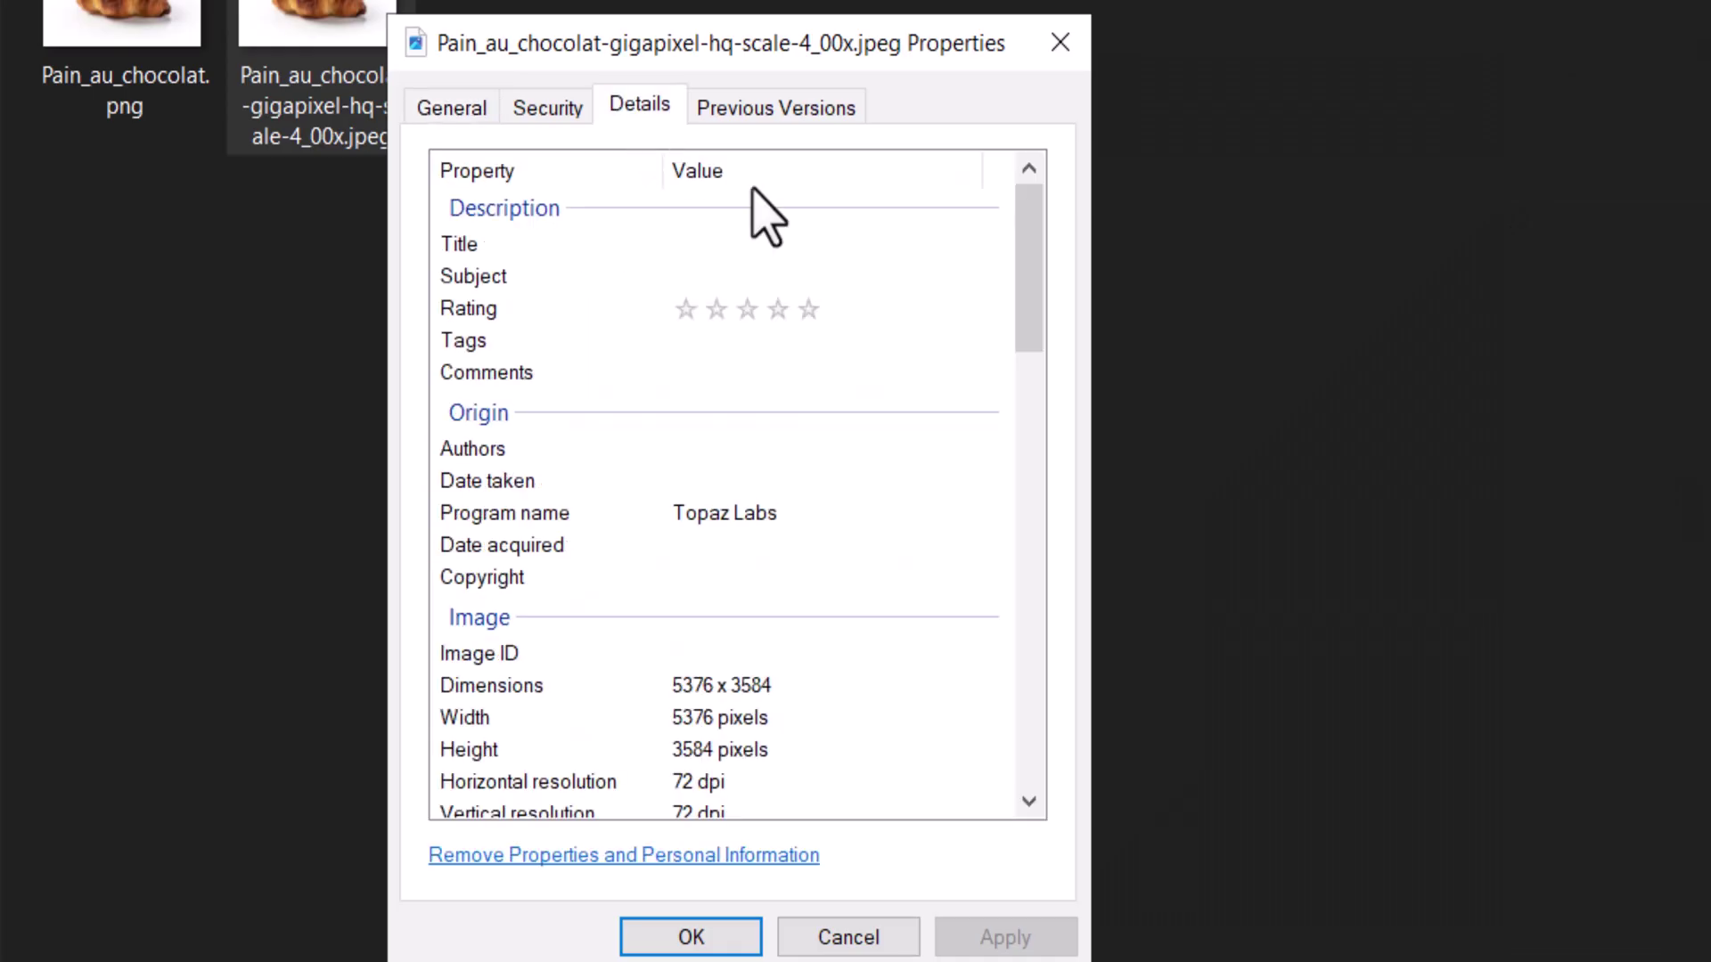
drag(875, 488, 898, 553)
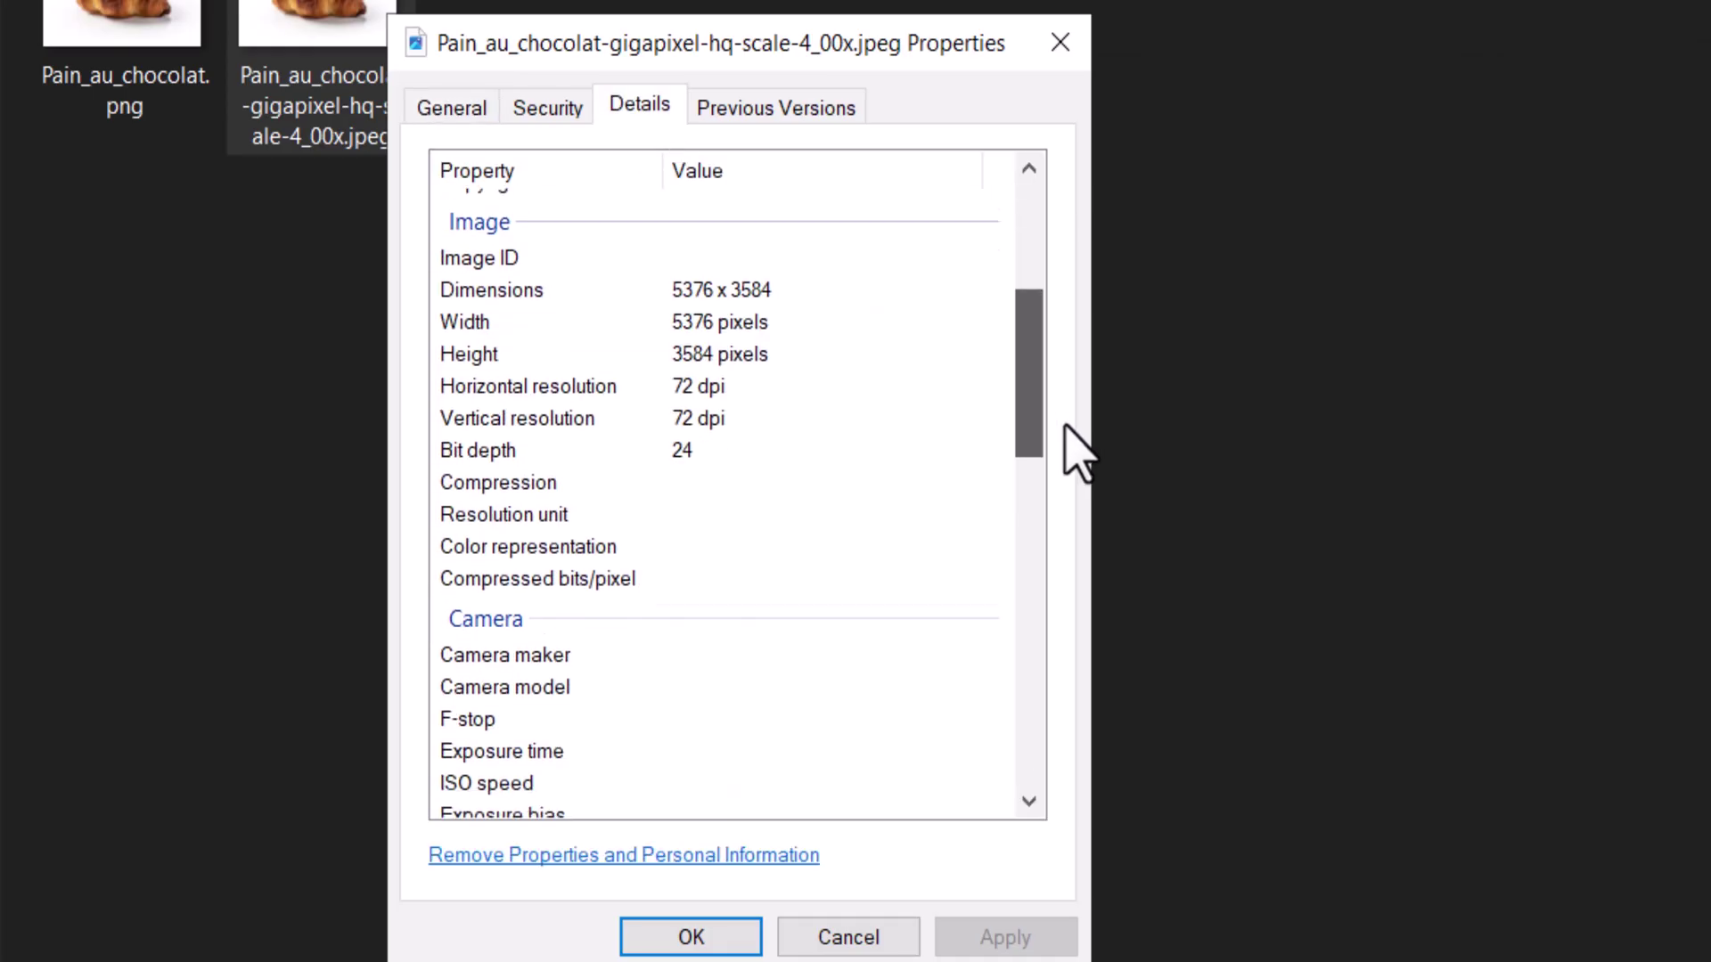
drag(1067, 426, 1069, 421)
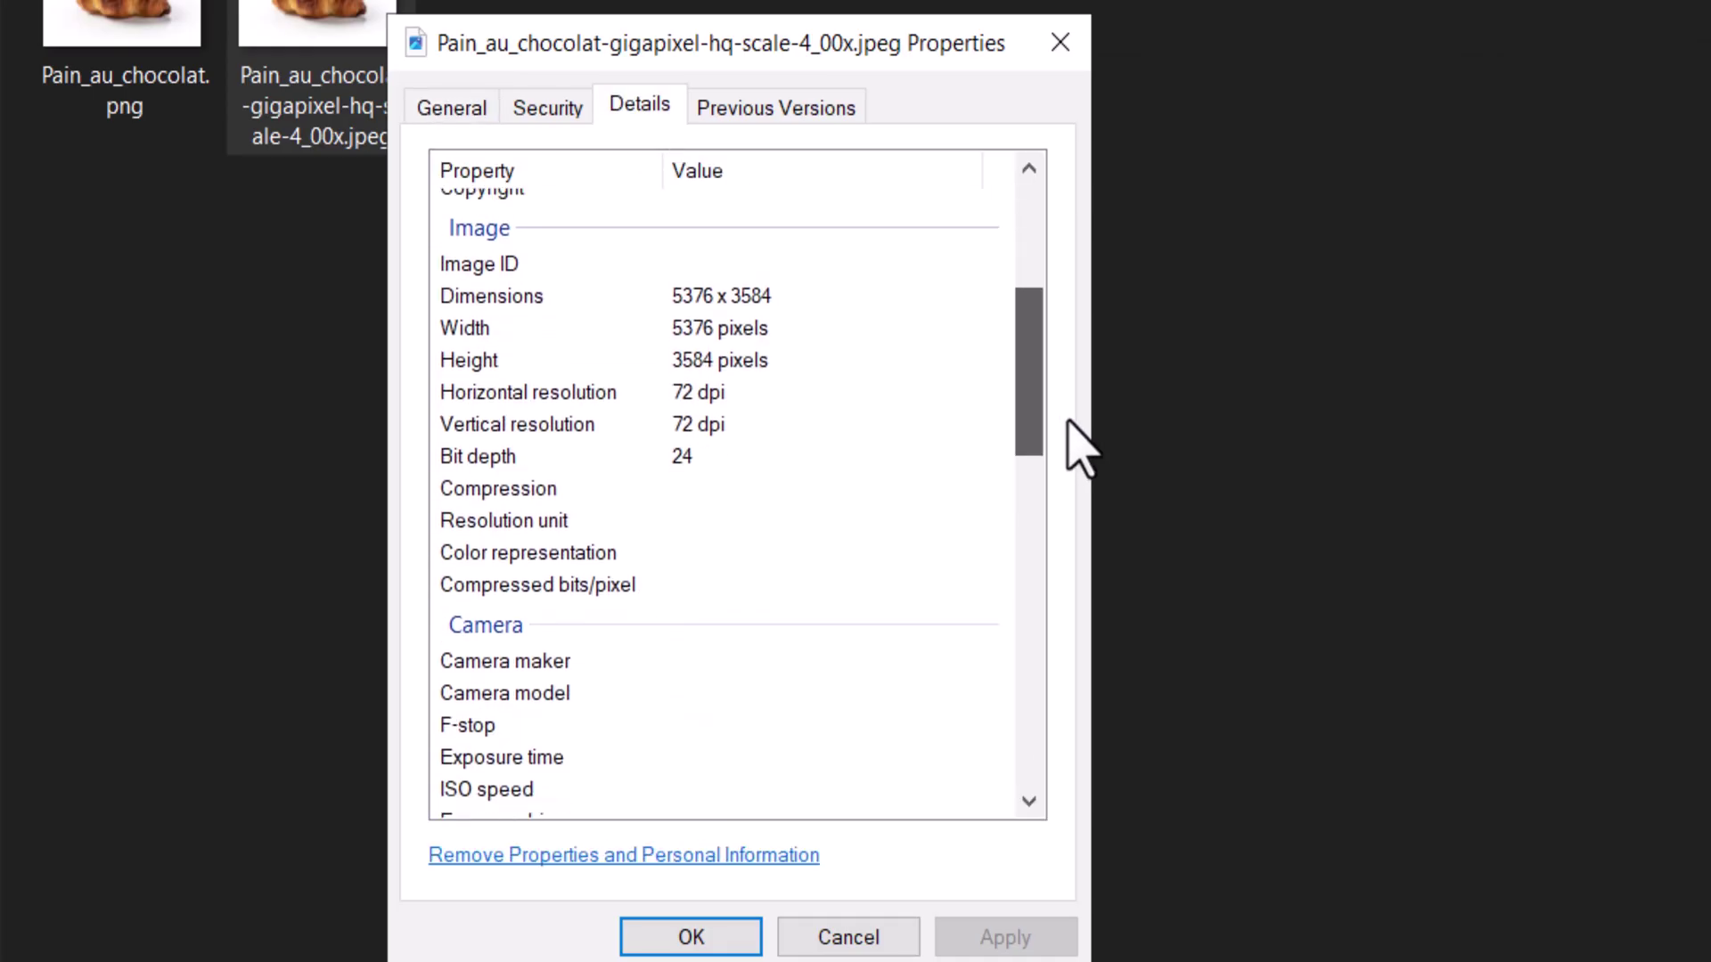
click(832, 305)
click(837, 336)
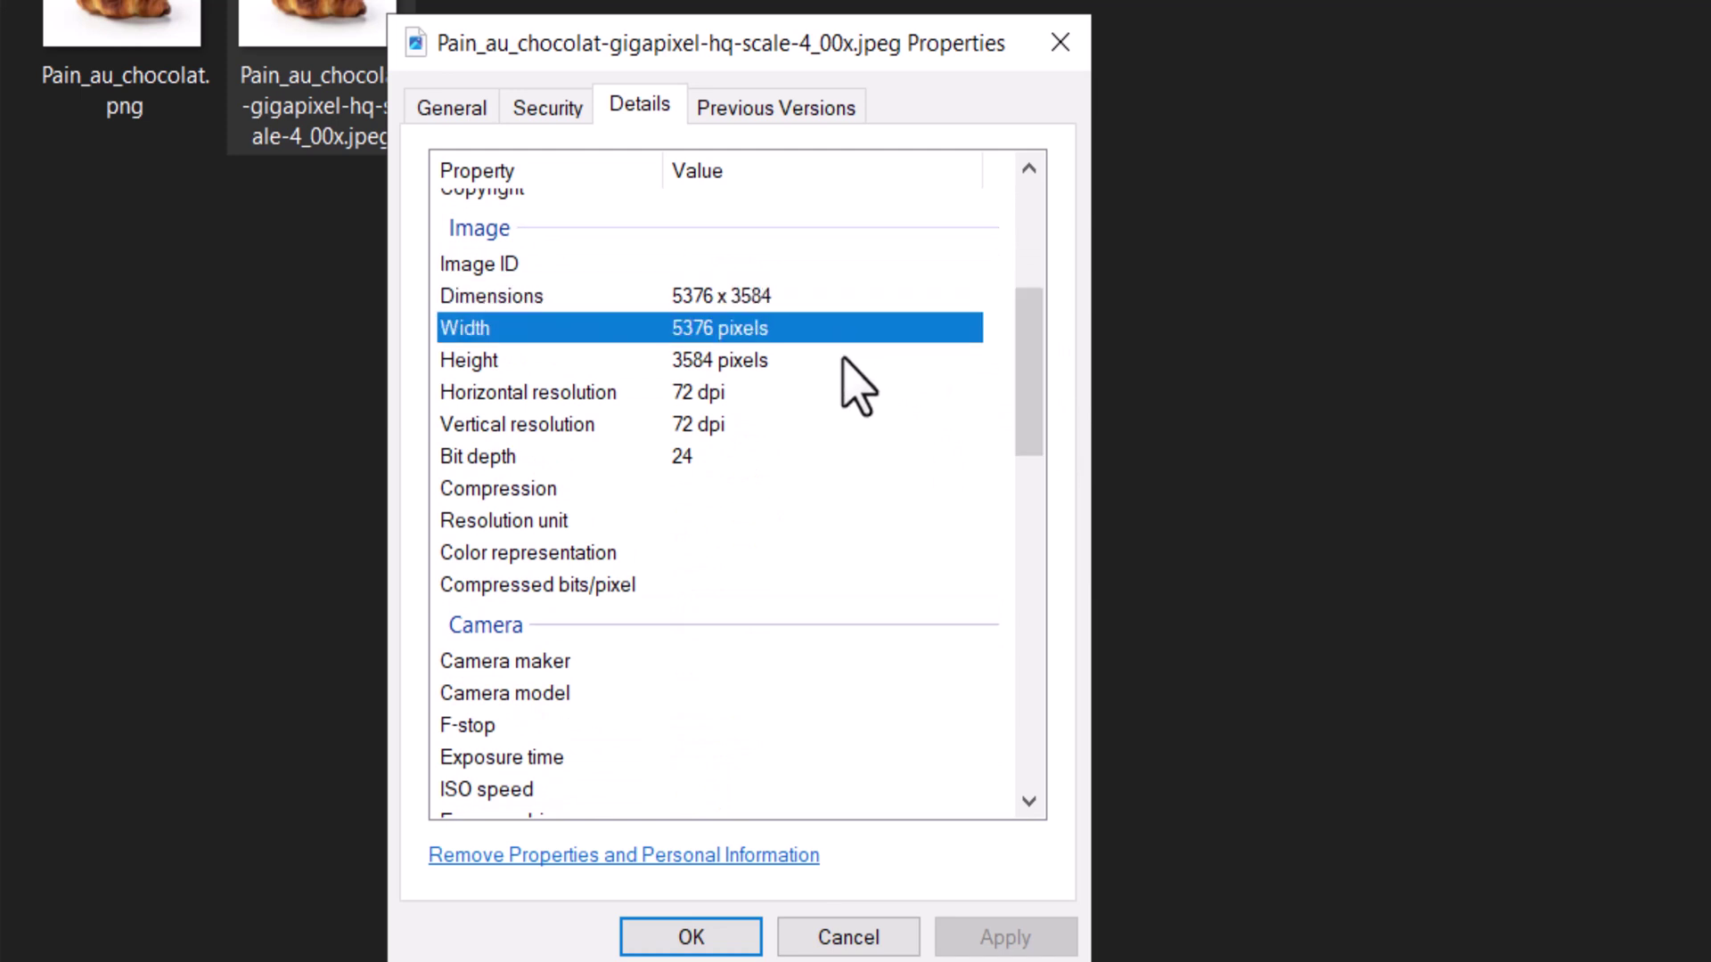
click(844, 360)
drag(1031, 328, 1073, 677)
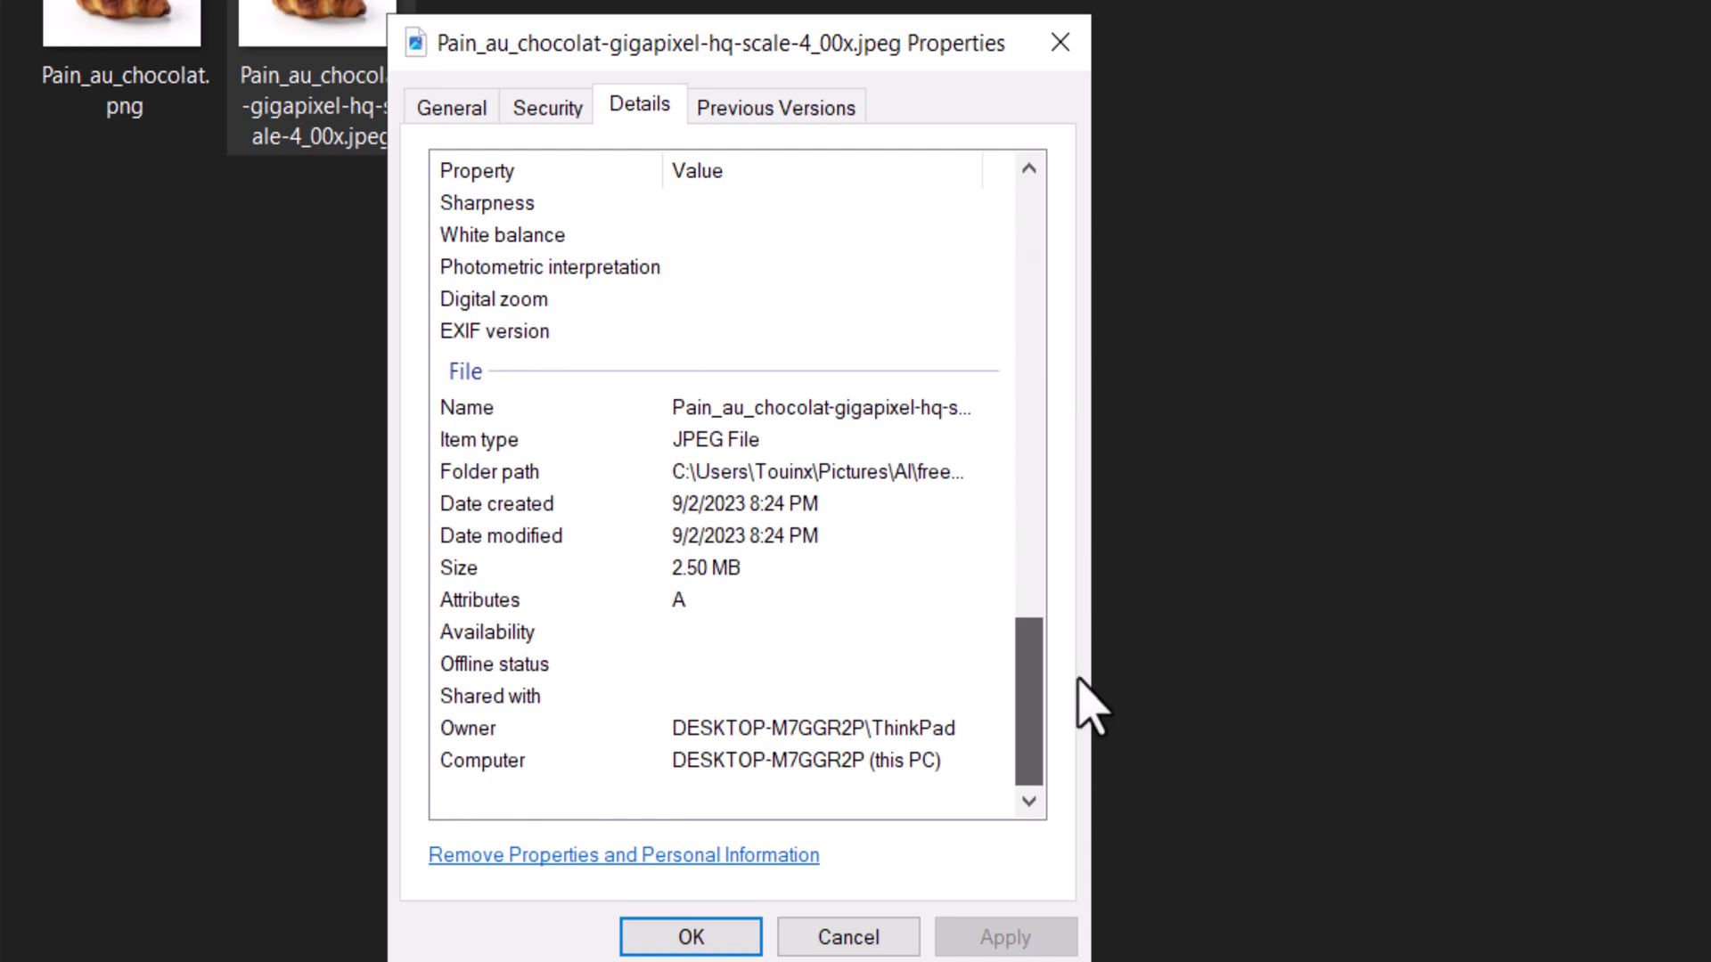
click(807, 440)
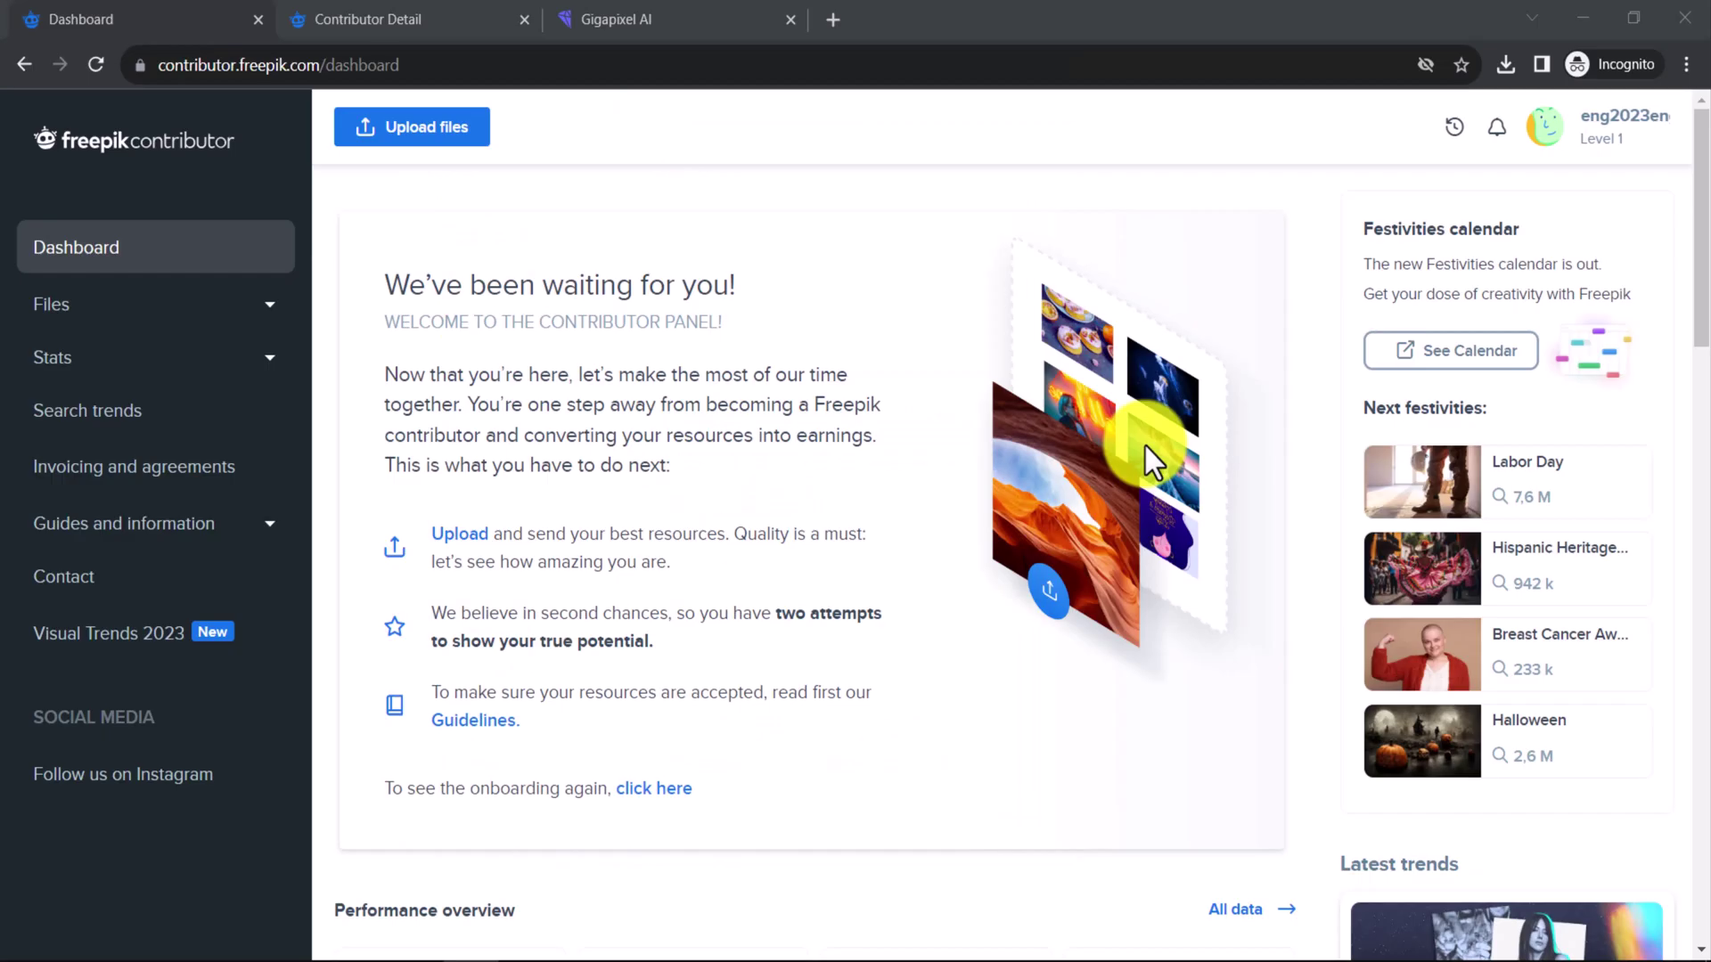
Upload the ten test-folder images by dragging them into Freepik's upload area.
click(439, 138)
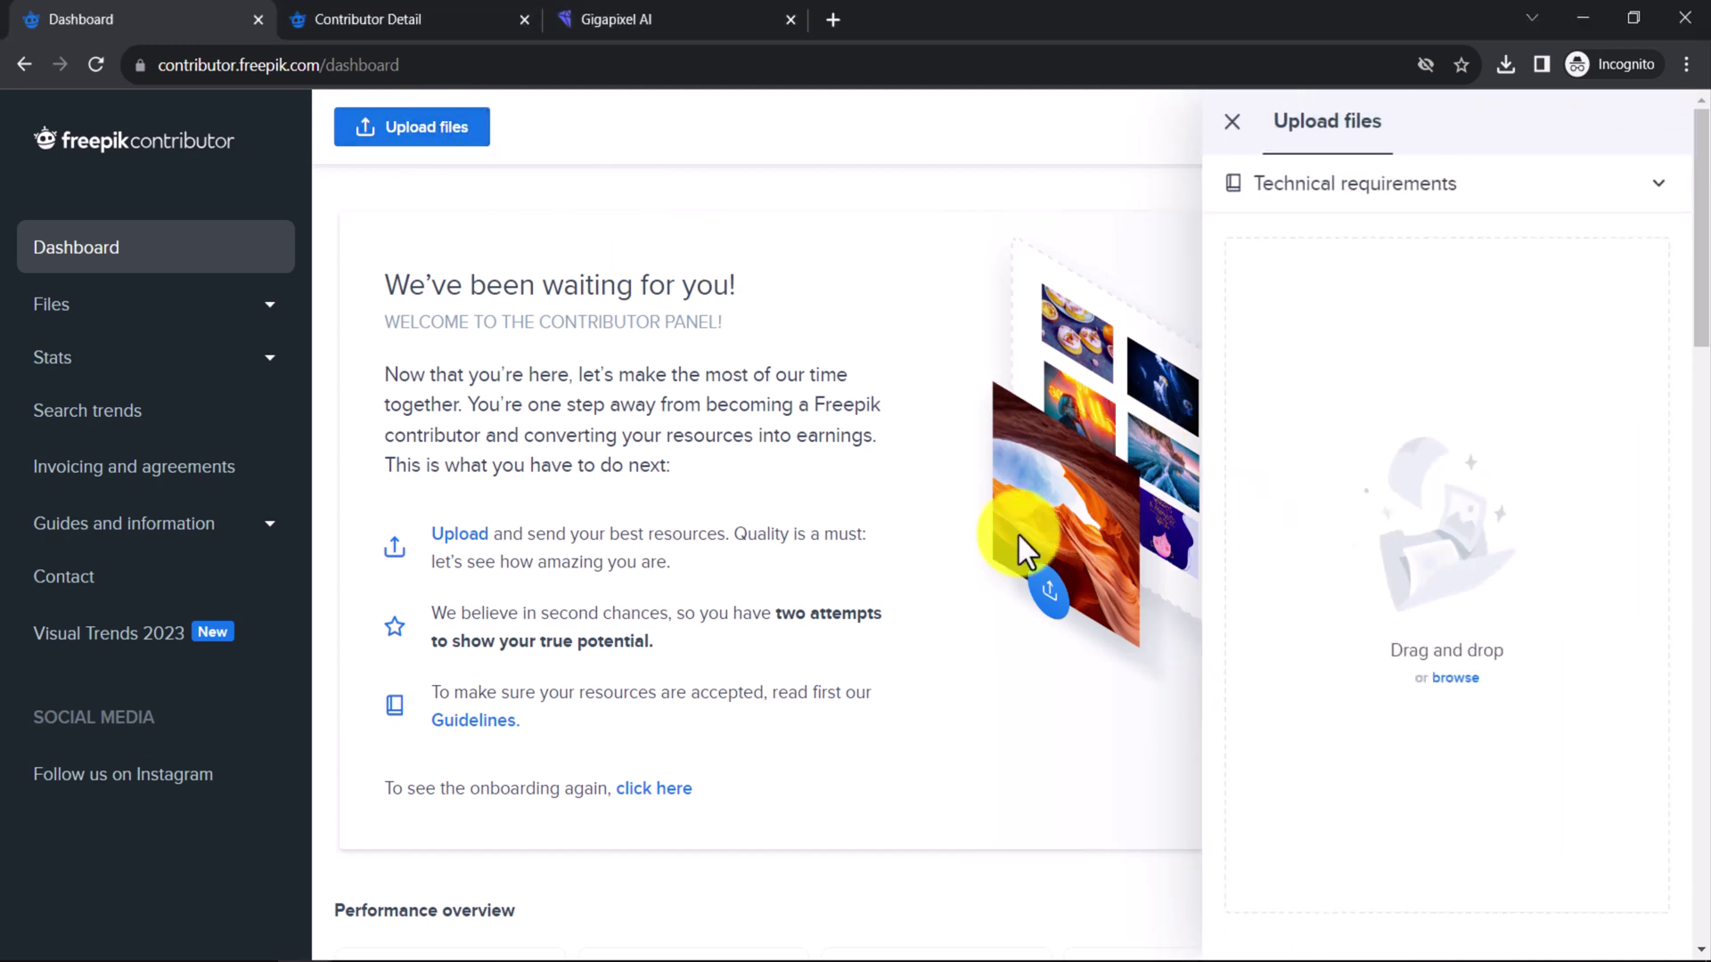
click(115, 917)
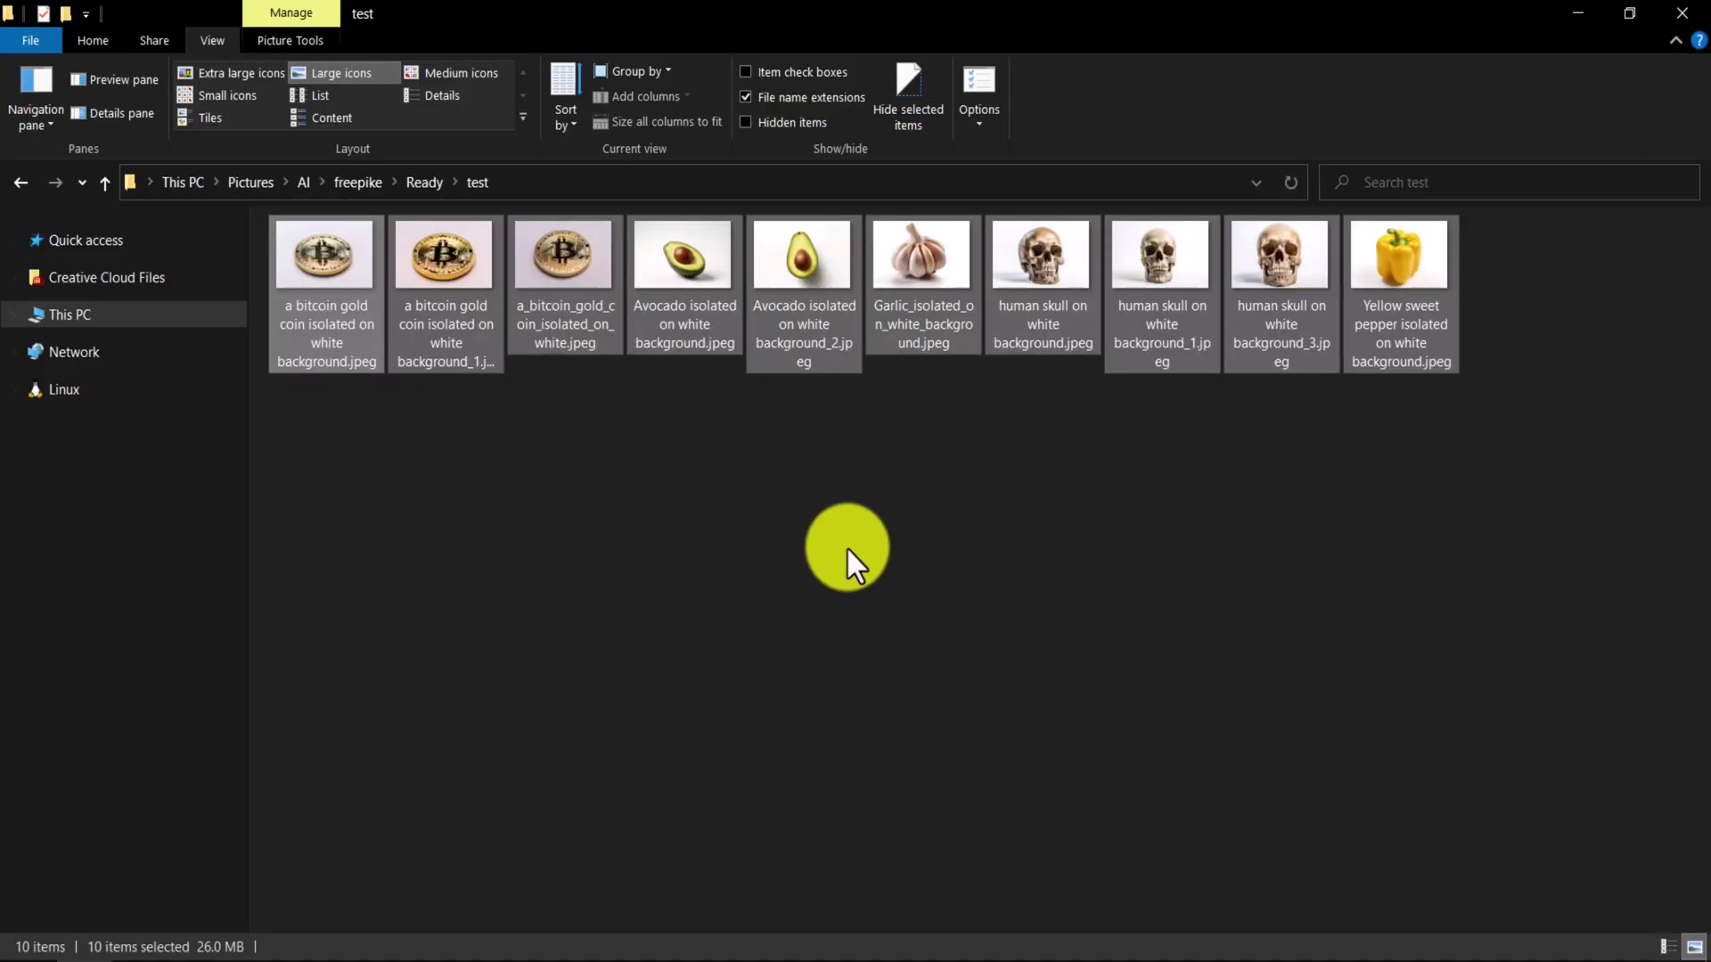
drag(836, 330, 1415, 480)
key(alt+Tab)
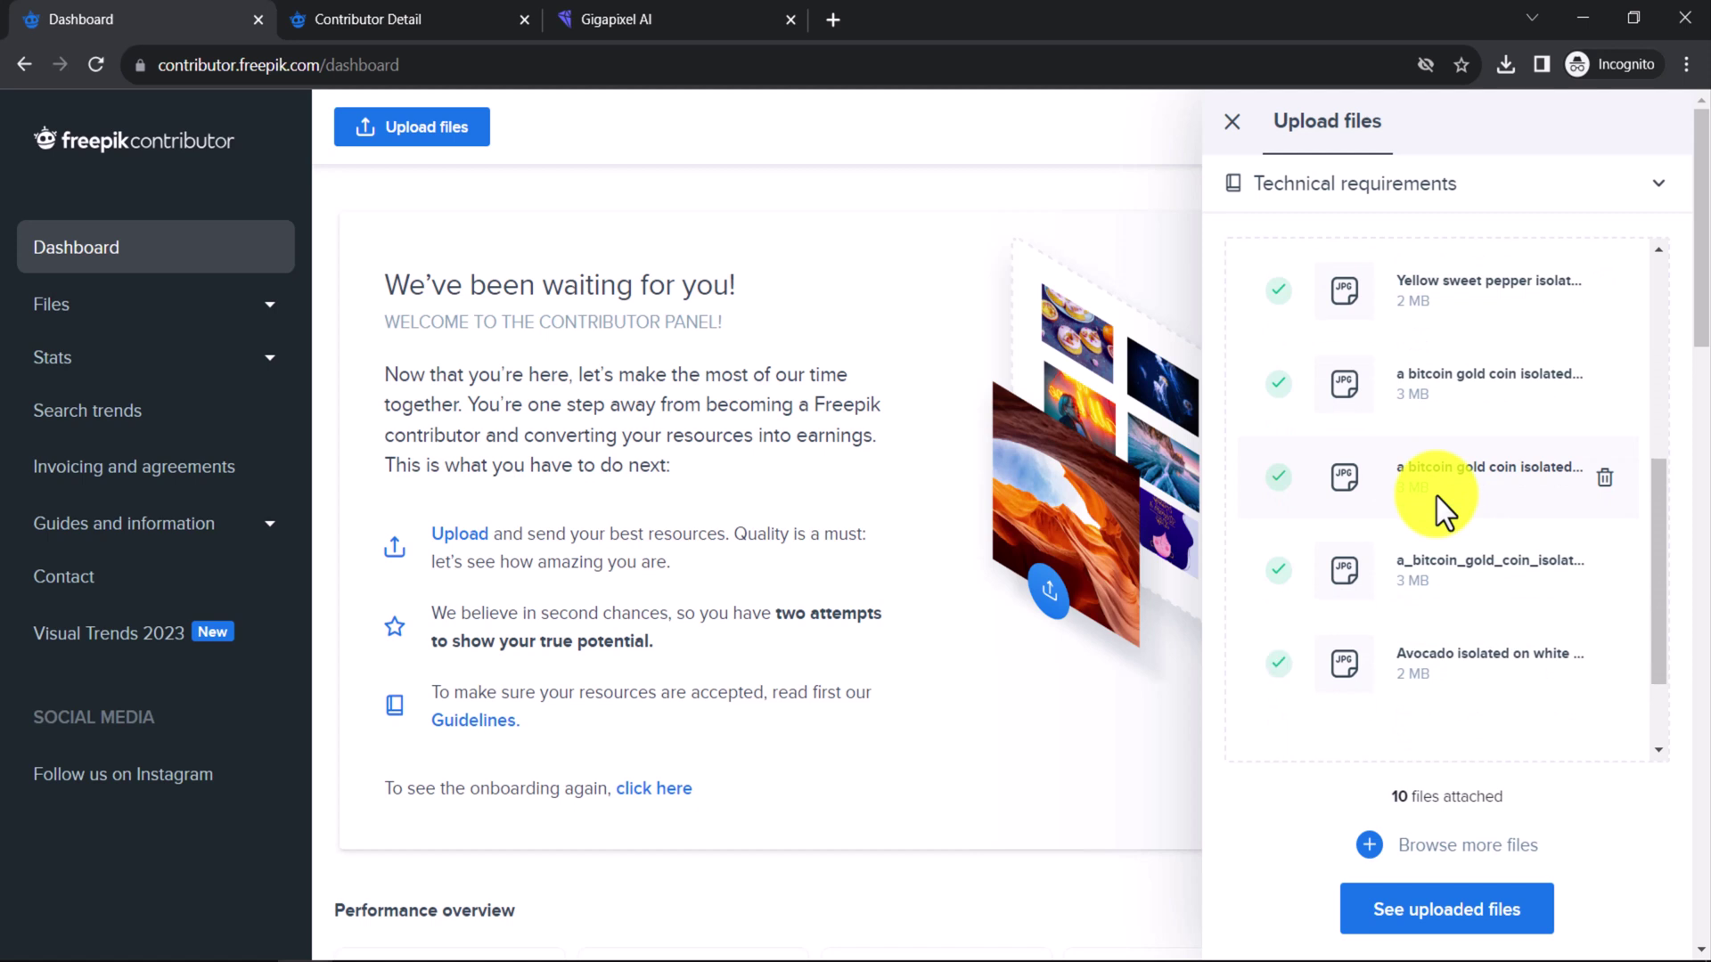
scroll(1438, 516, down, 1)
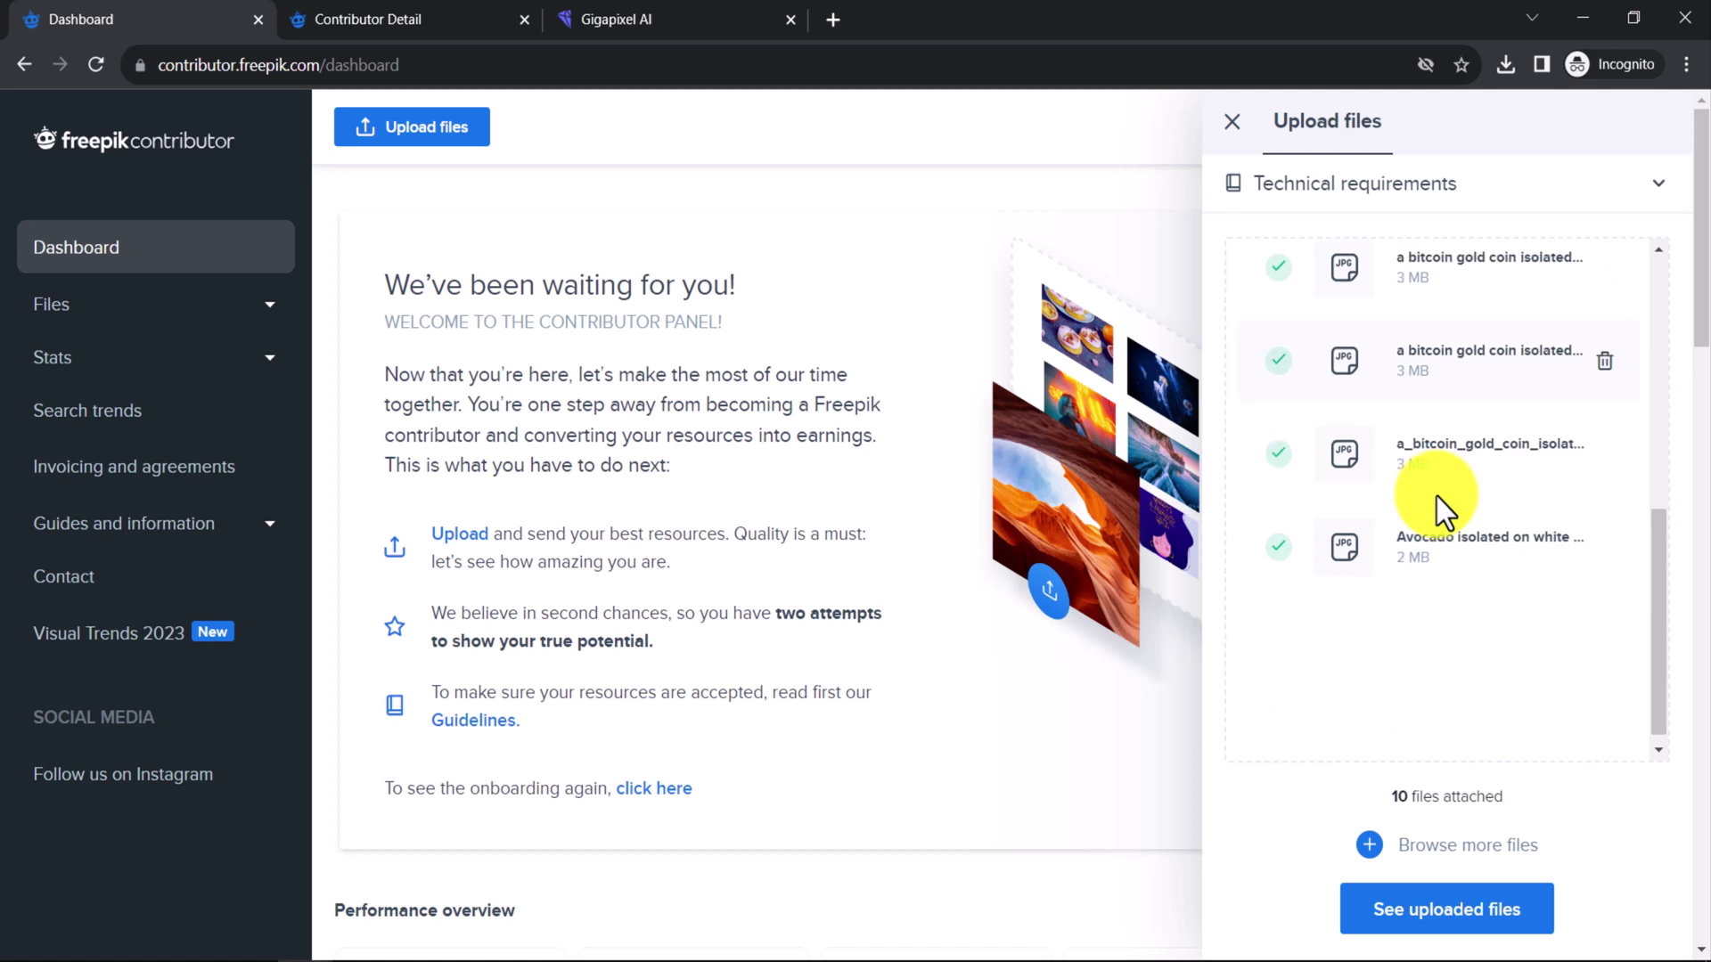
Open Edit metadata from the avocado row and select the yellow sweet pepper image.
click(1487, 931)
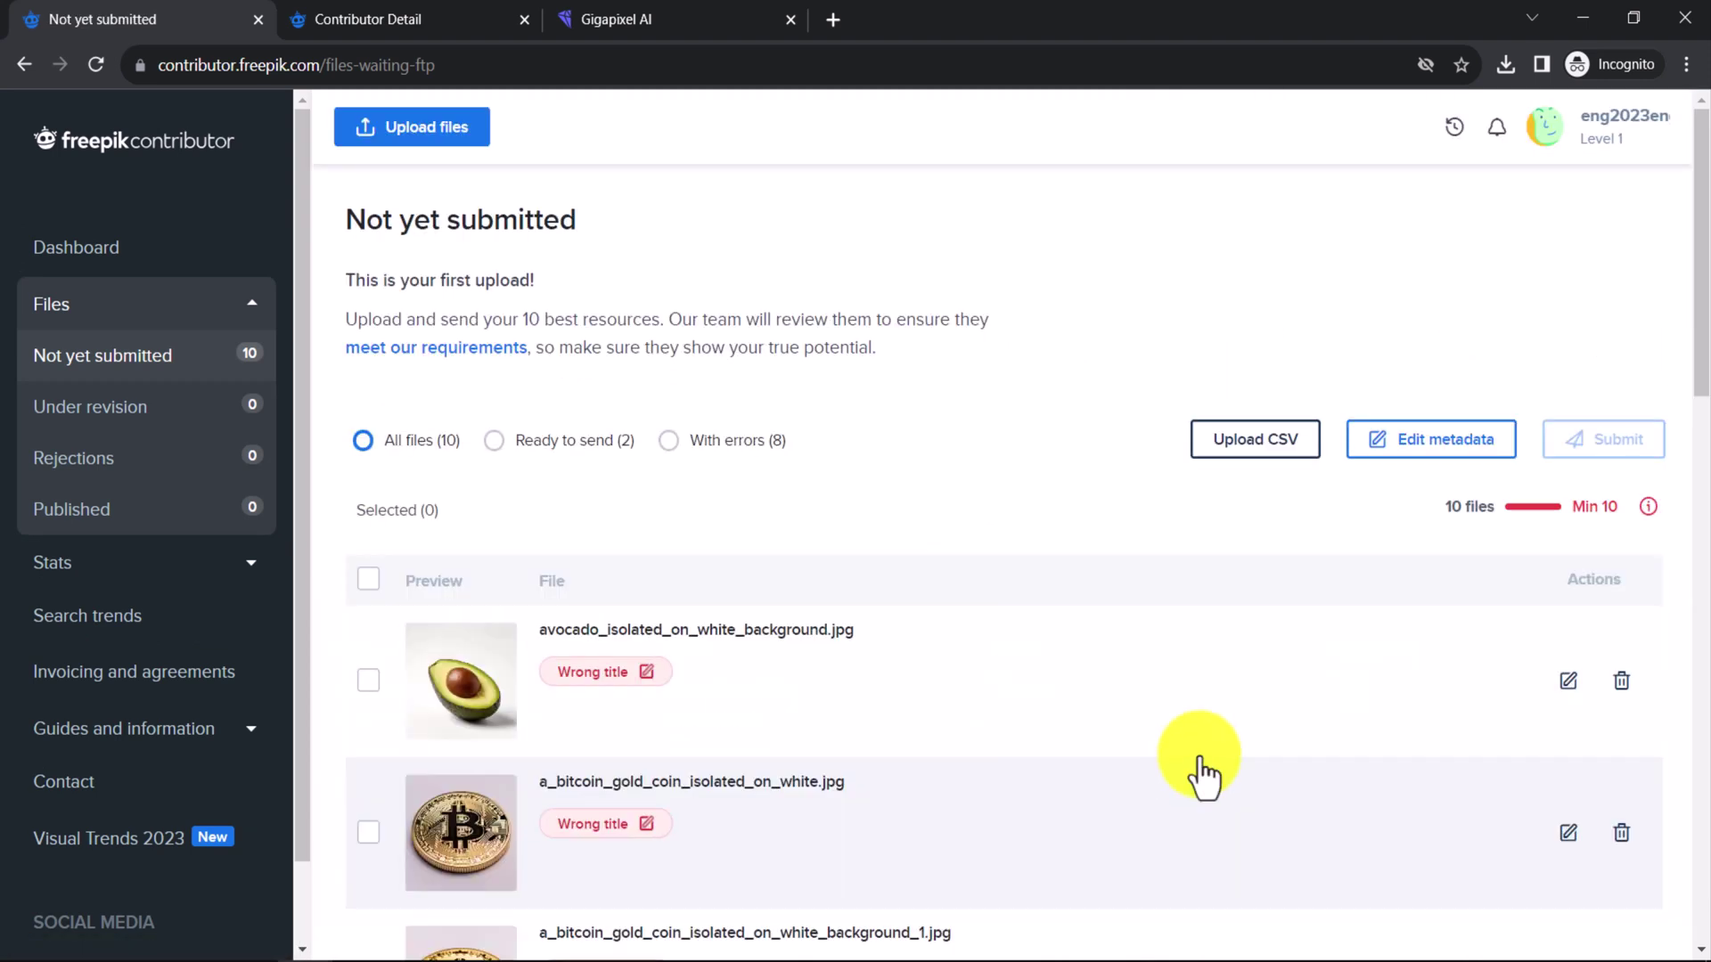
scroll(1215, 763, down, 1)
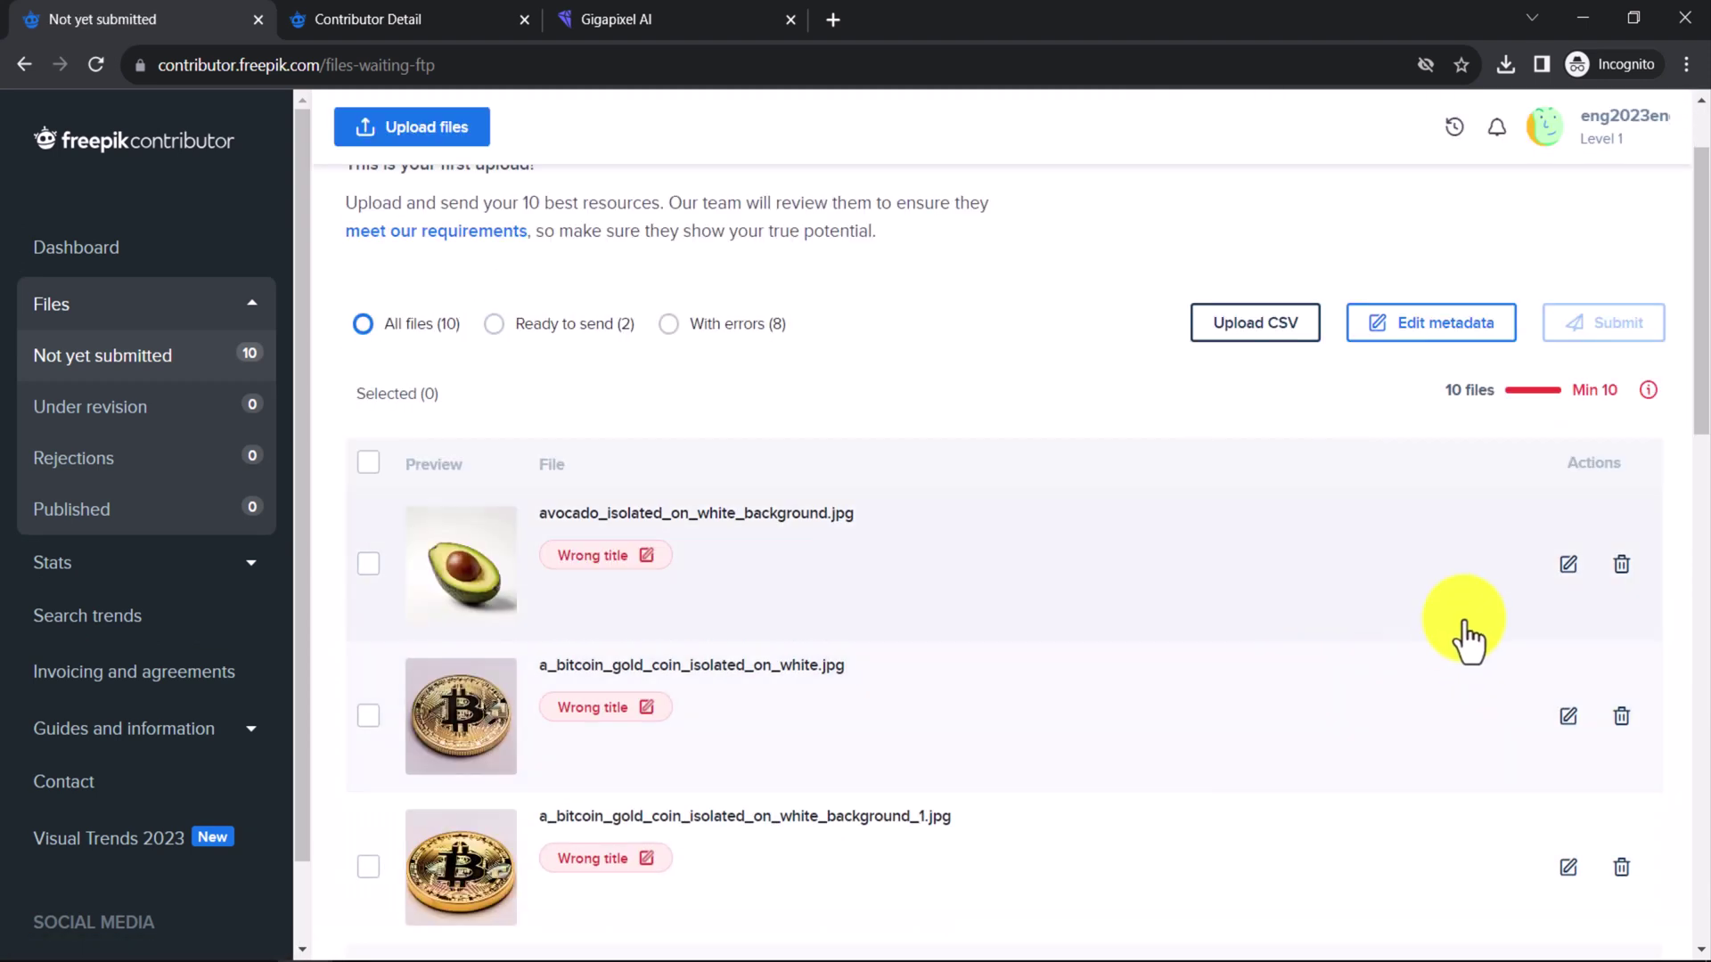
click(1566, 563)
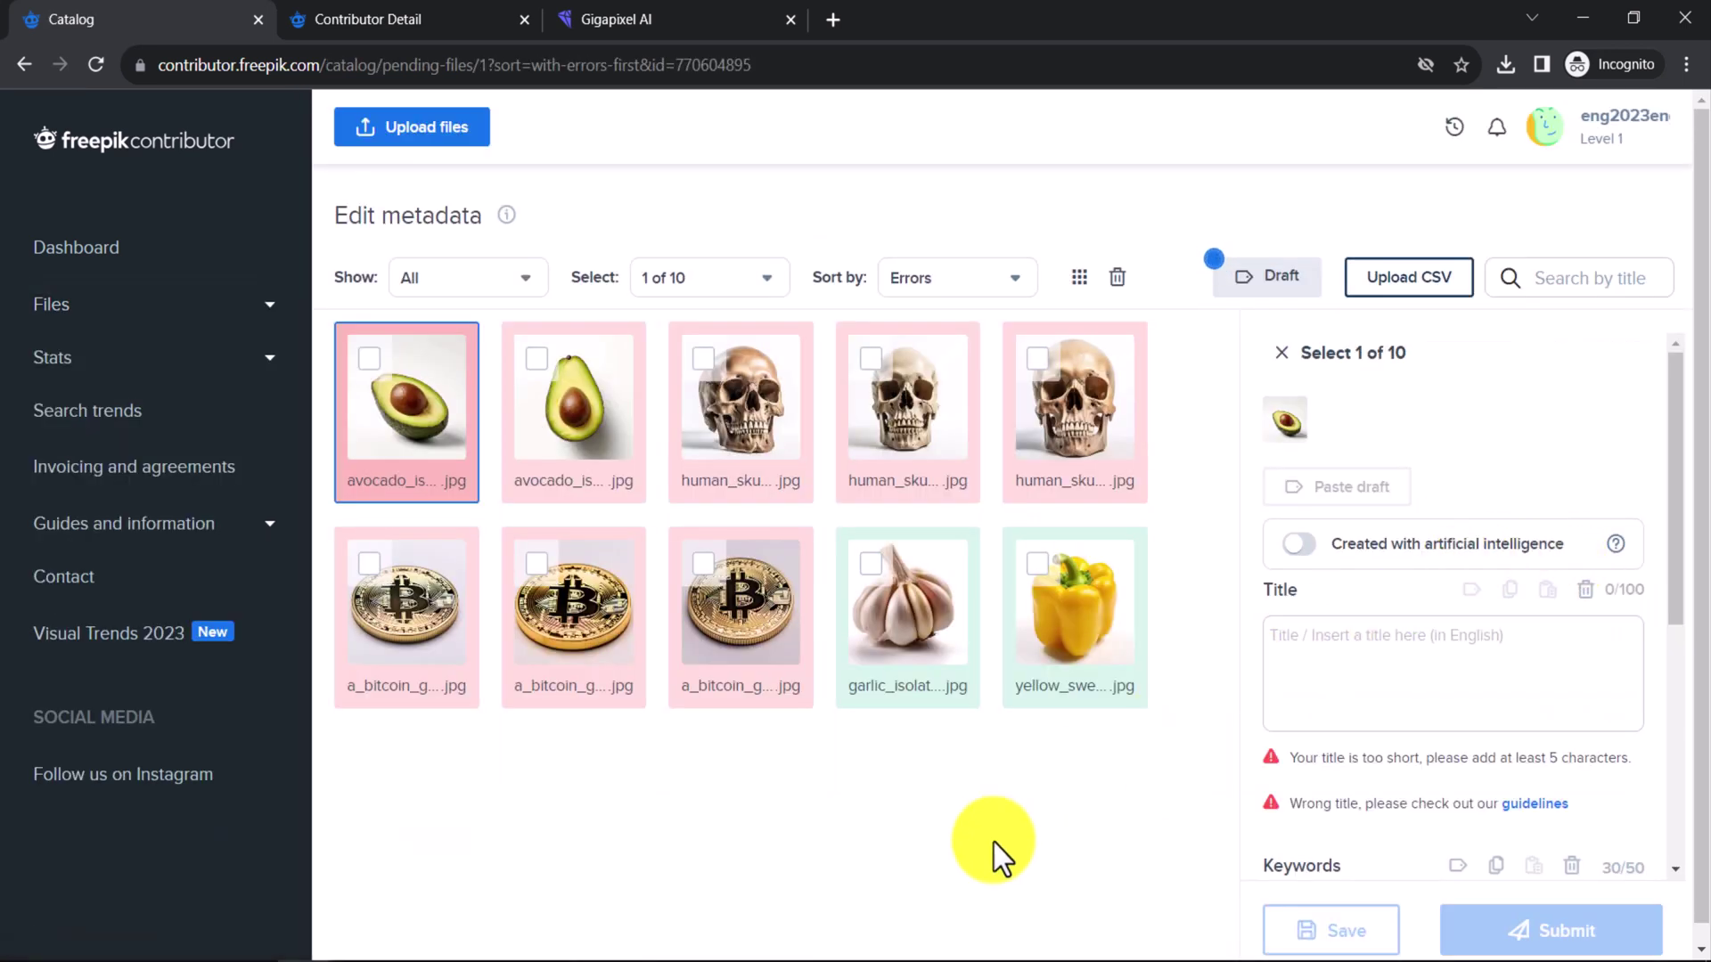
click(1054, 668)
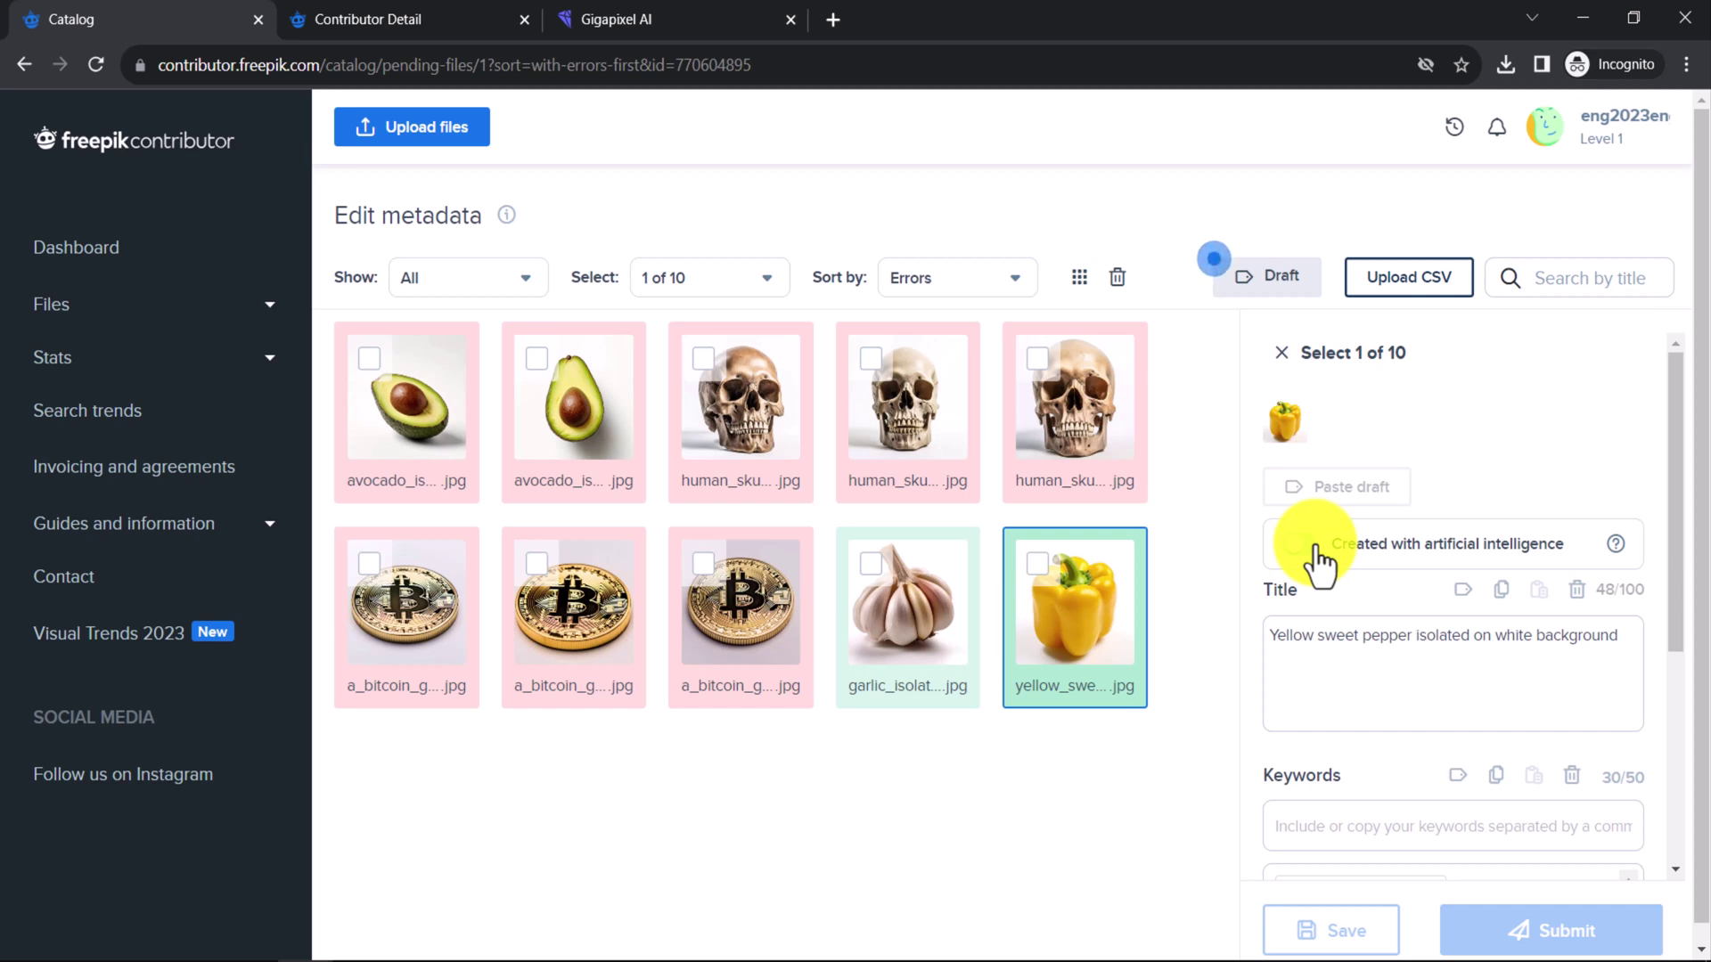
Turn on 'Created with artificial intelligence' for the yellow pepper image and browse the Base model list without choosing one.
click(1316, 548)
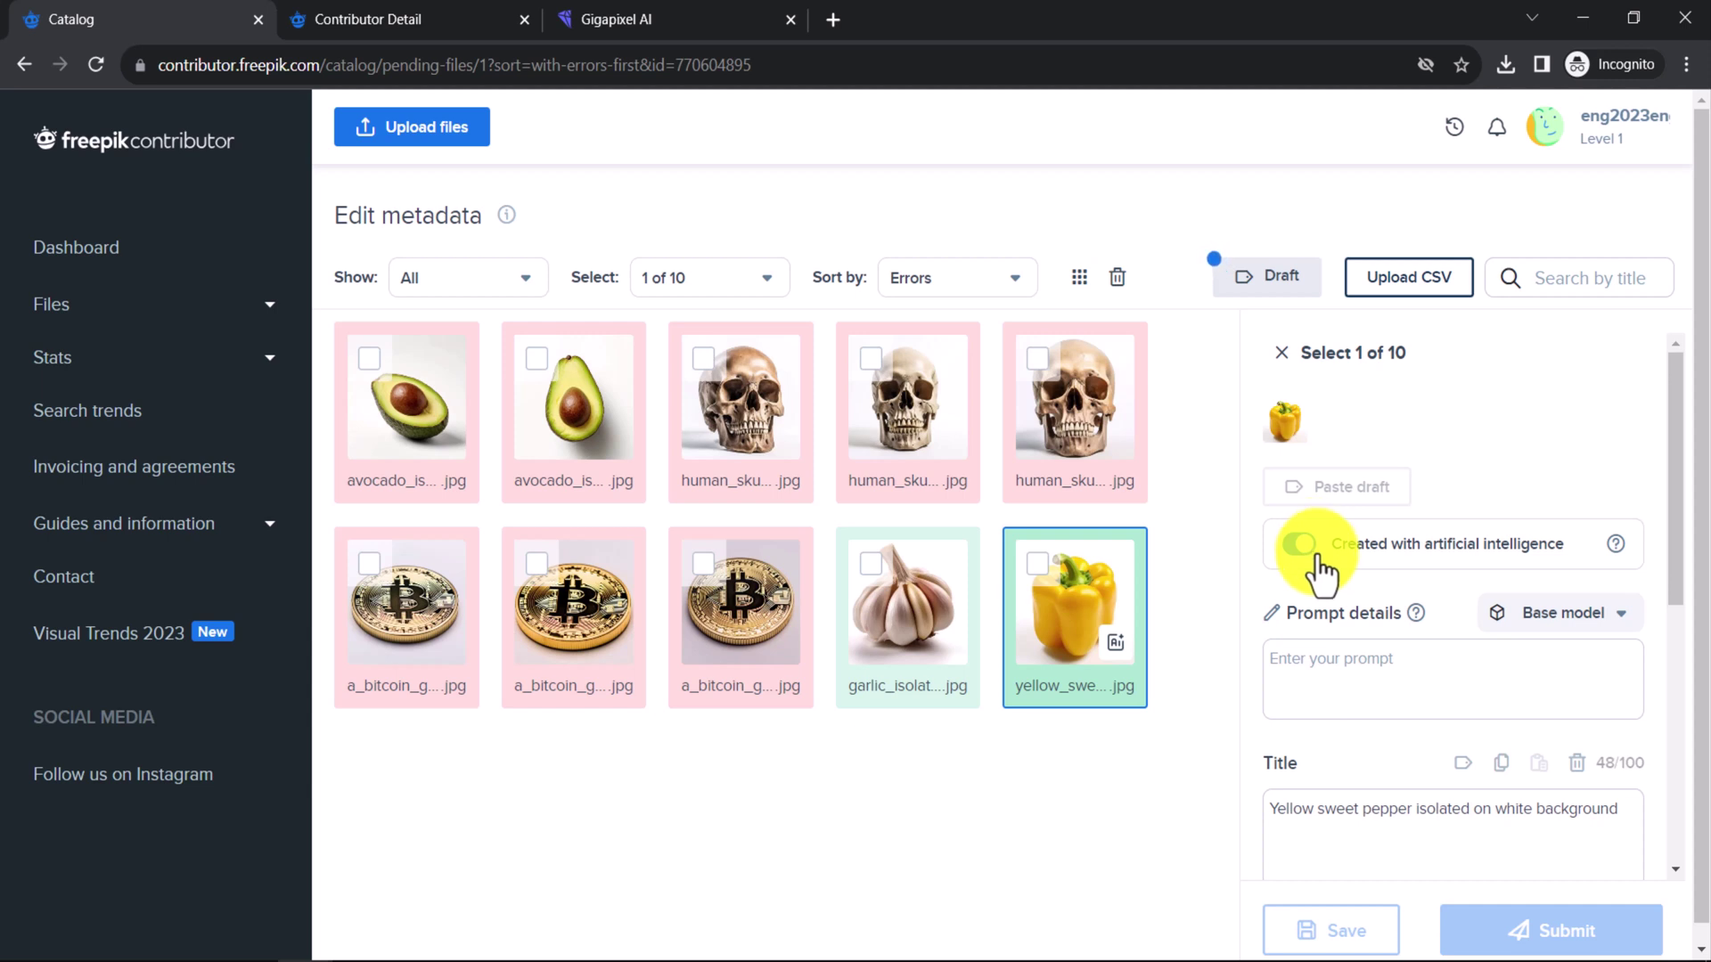
click(1398, 672)
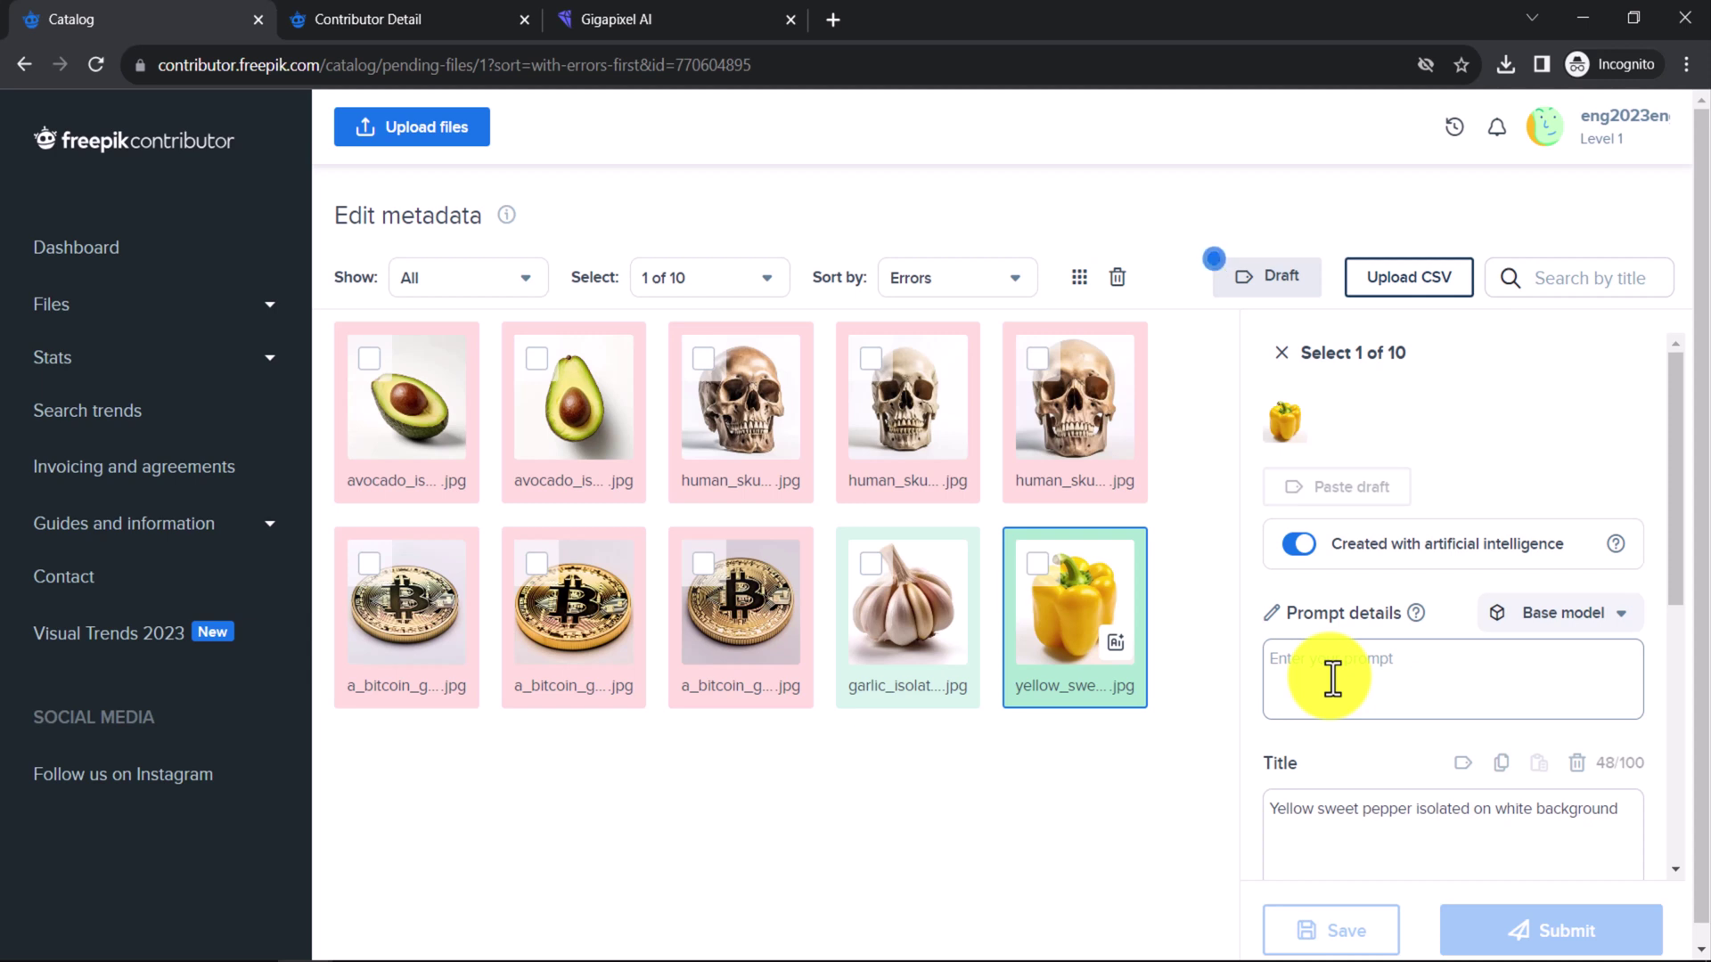
click(1623, 620)
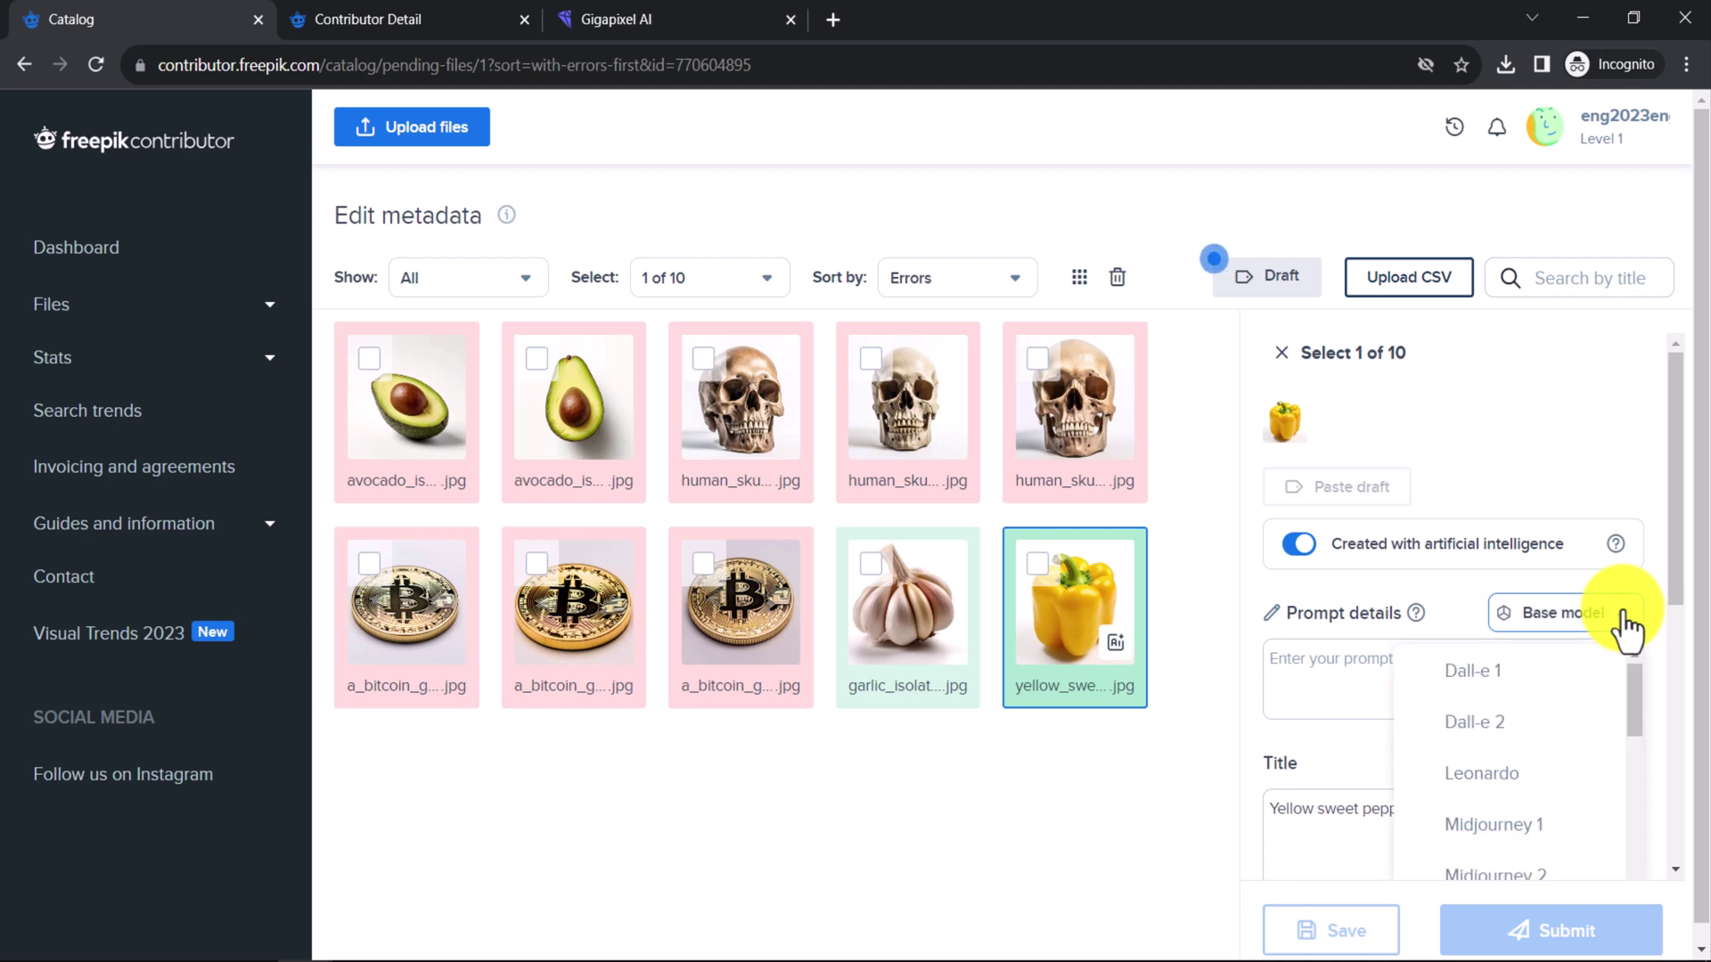
scroll(1563, 700, down, 5)
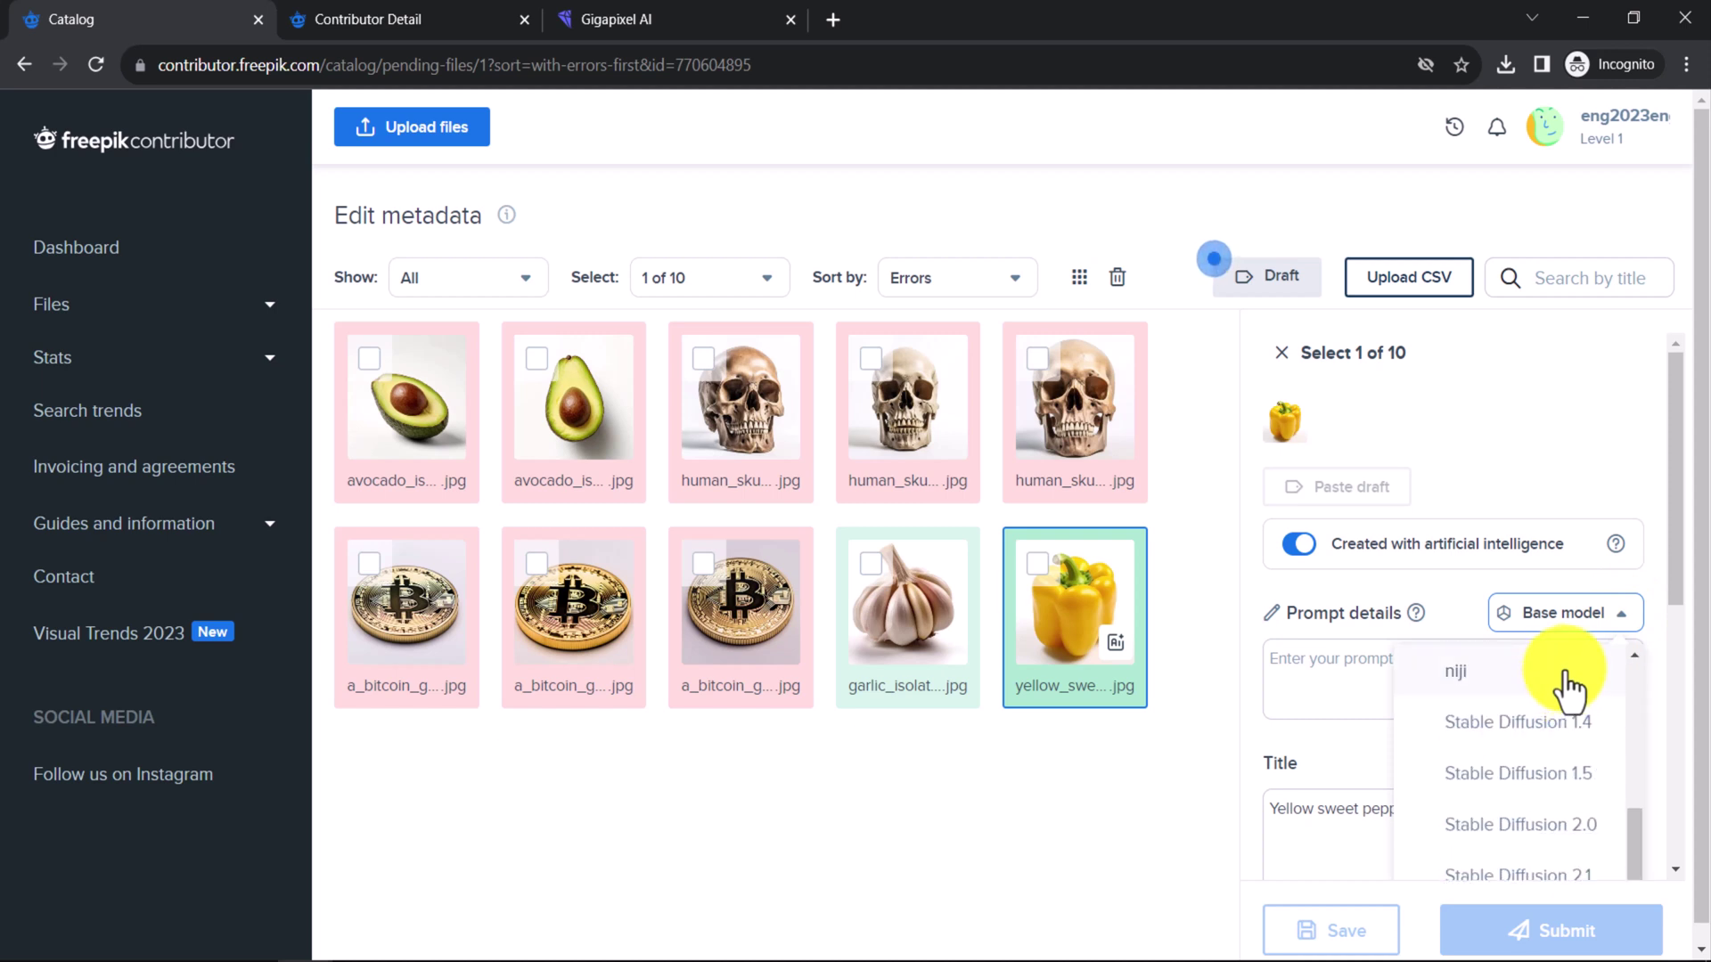
scroll(1566, 687, up, 5)
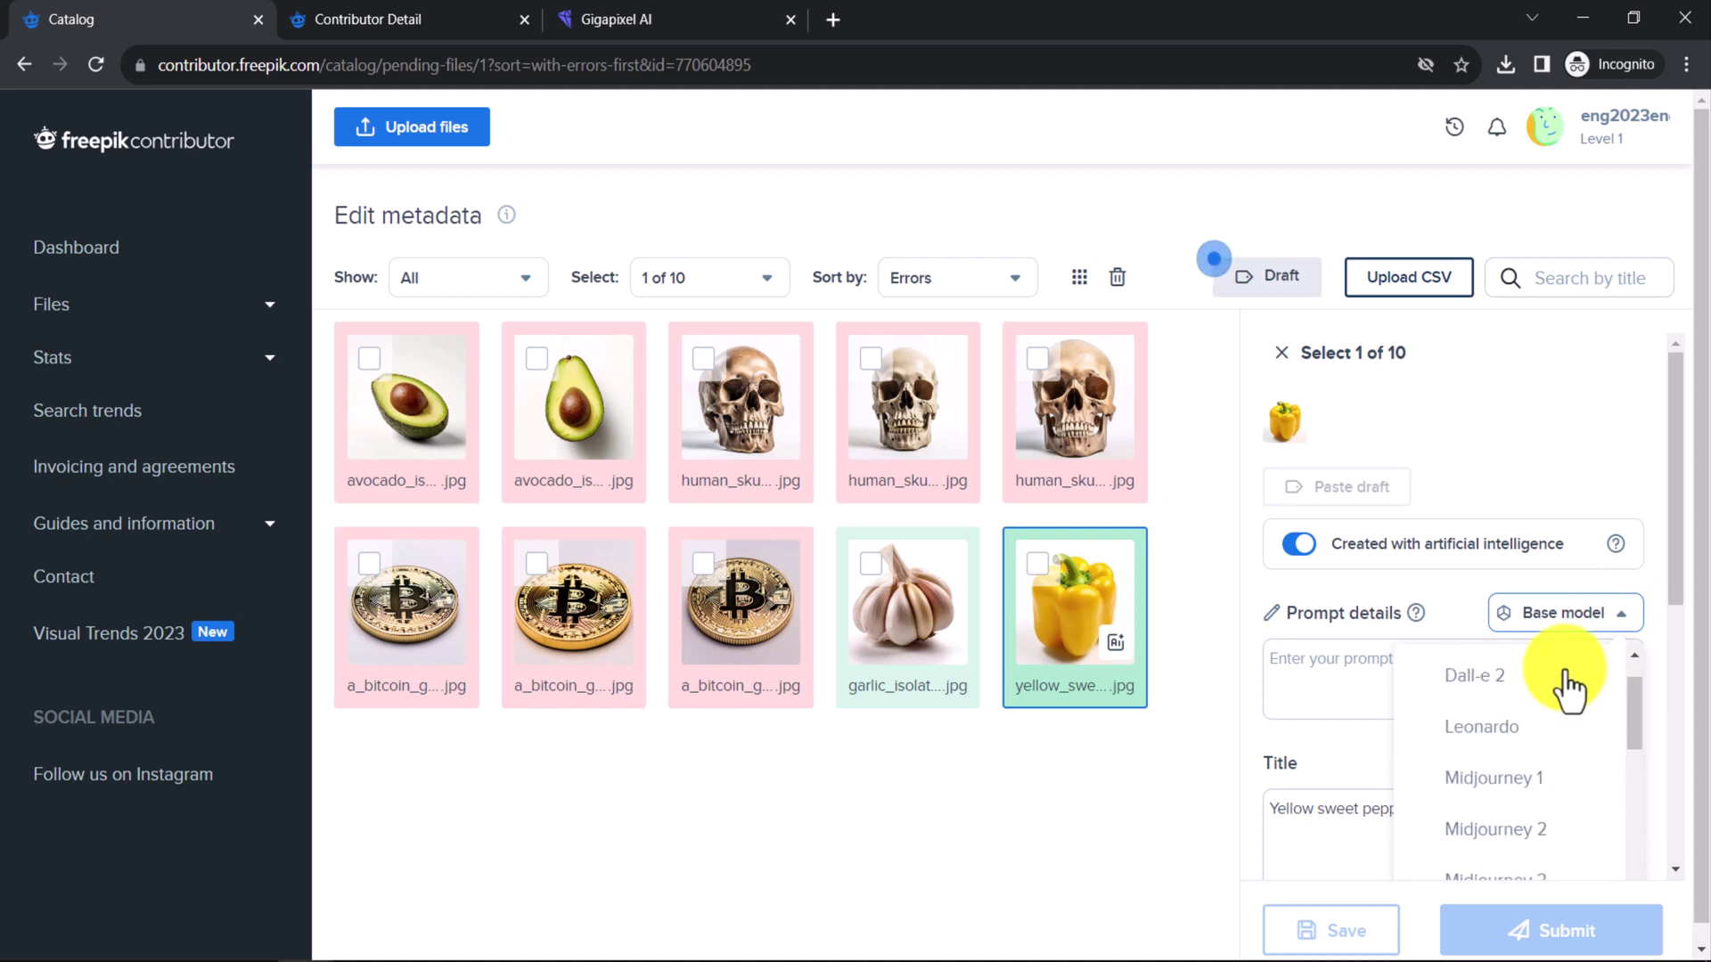
click(1595, 626)
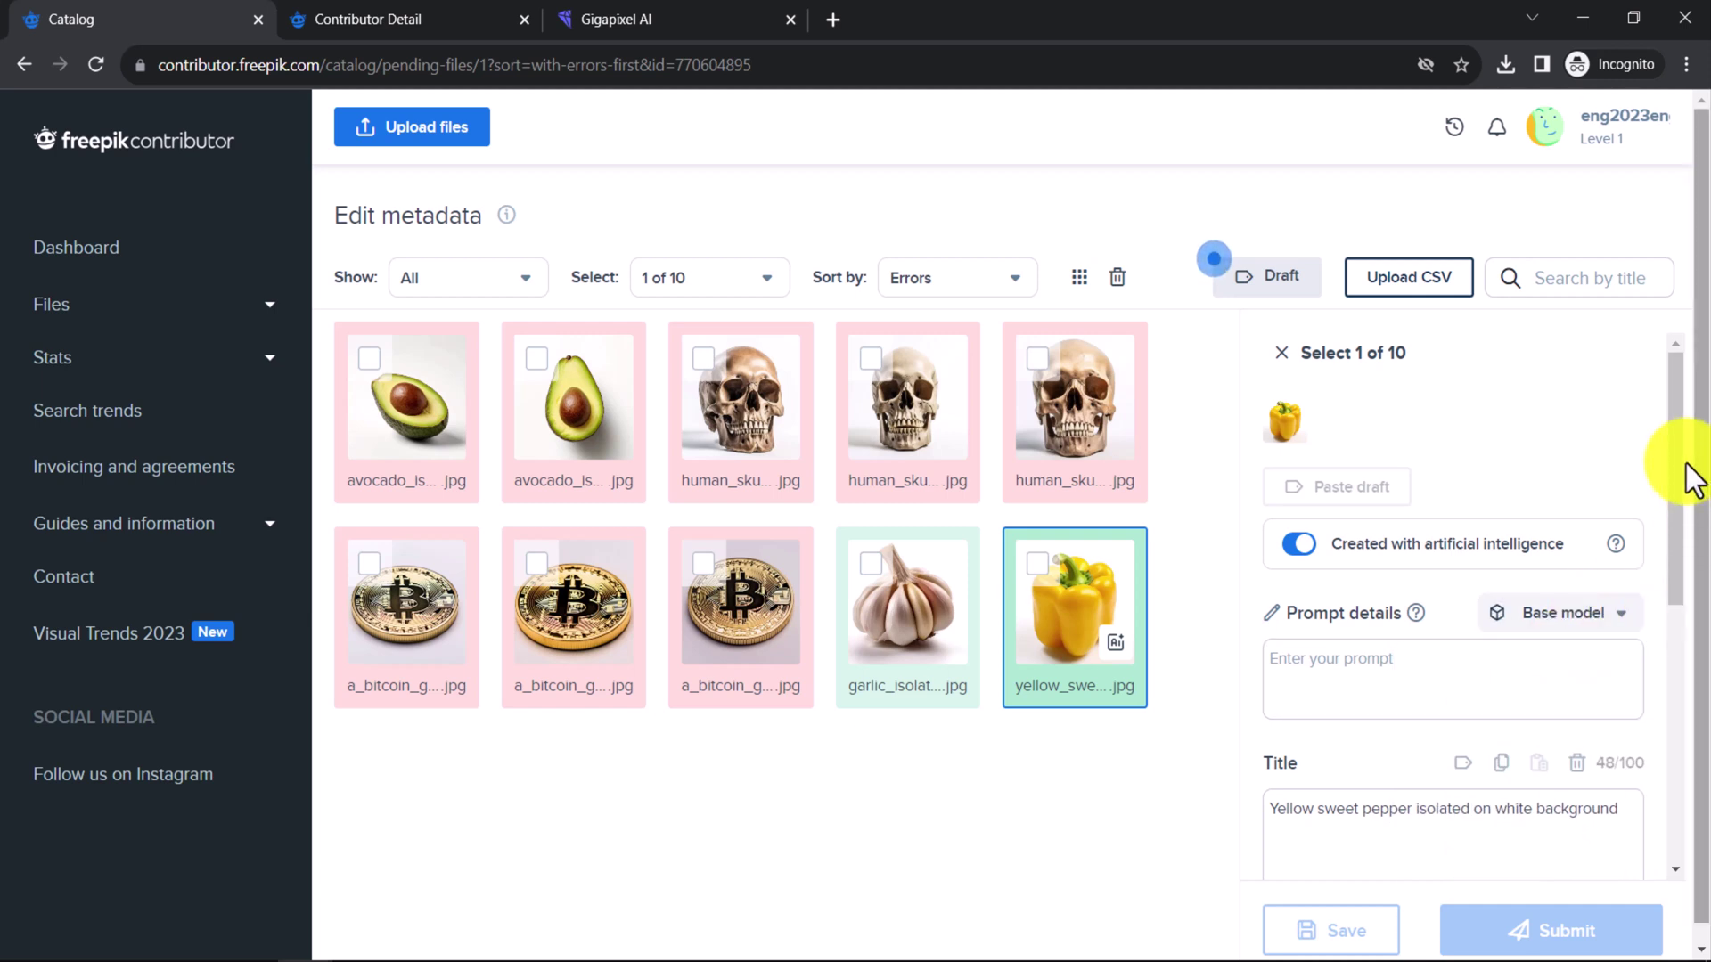
Scroll the details panel to check the pepper's AI toggle, title and 30 keyword tags.
drag(1680, 466, 1695, 642)
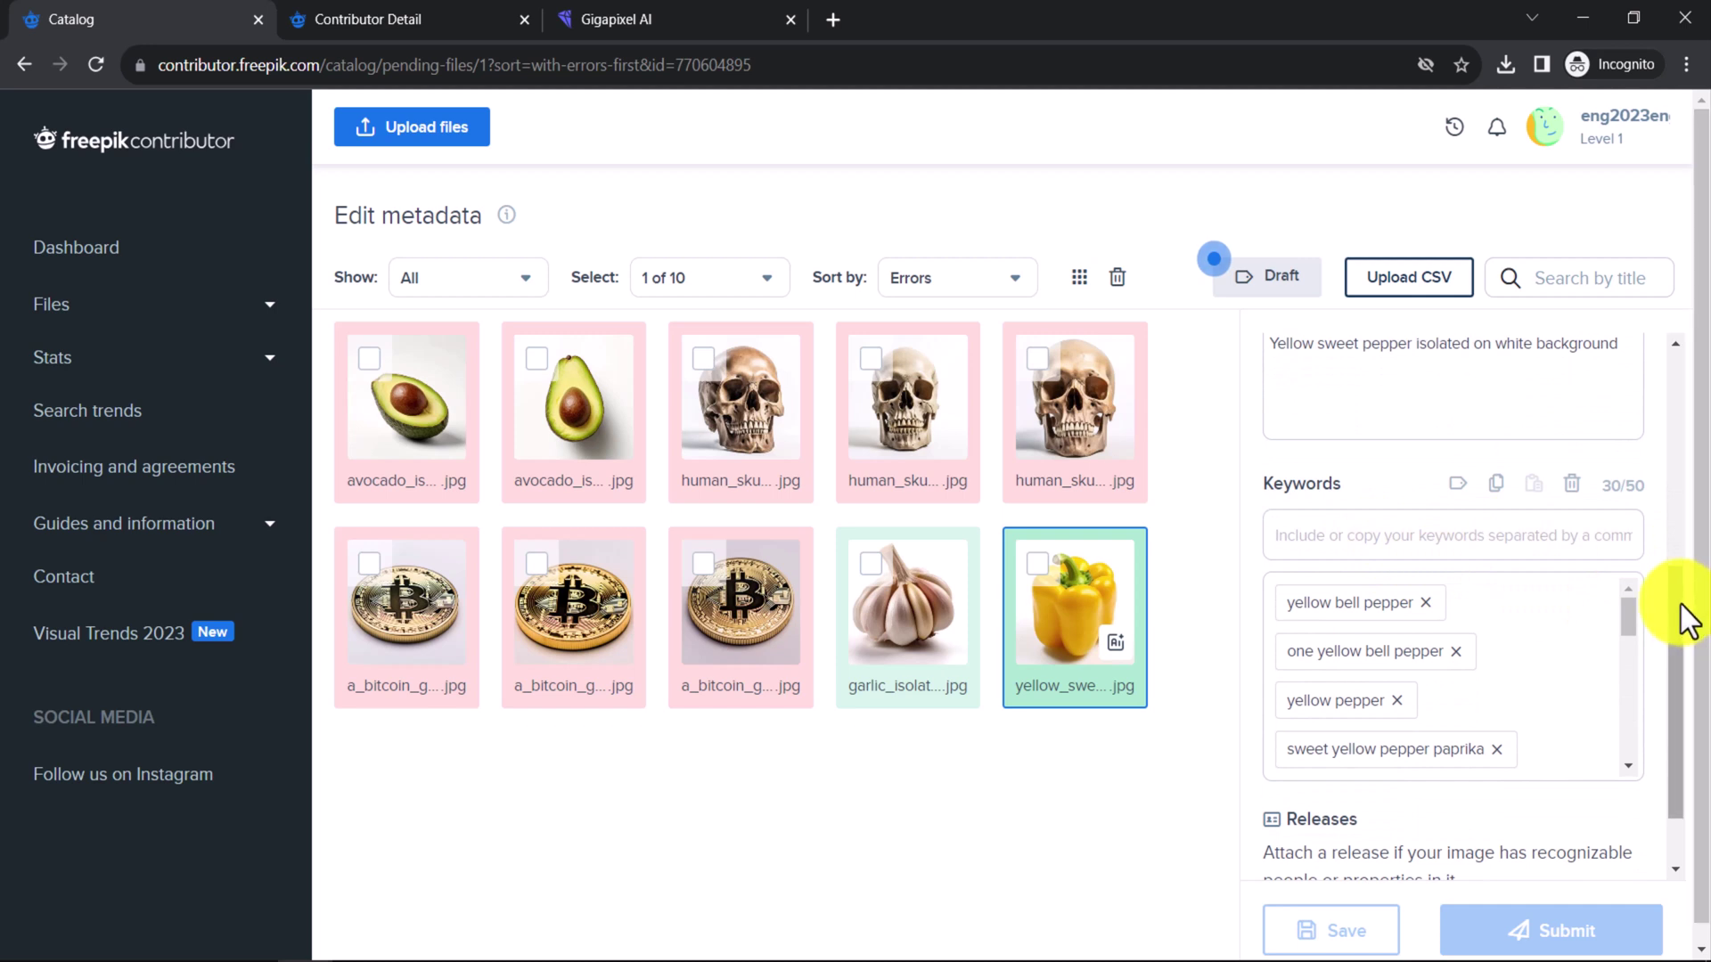
drag(1686, 619, 1695, 687)
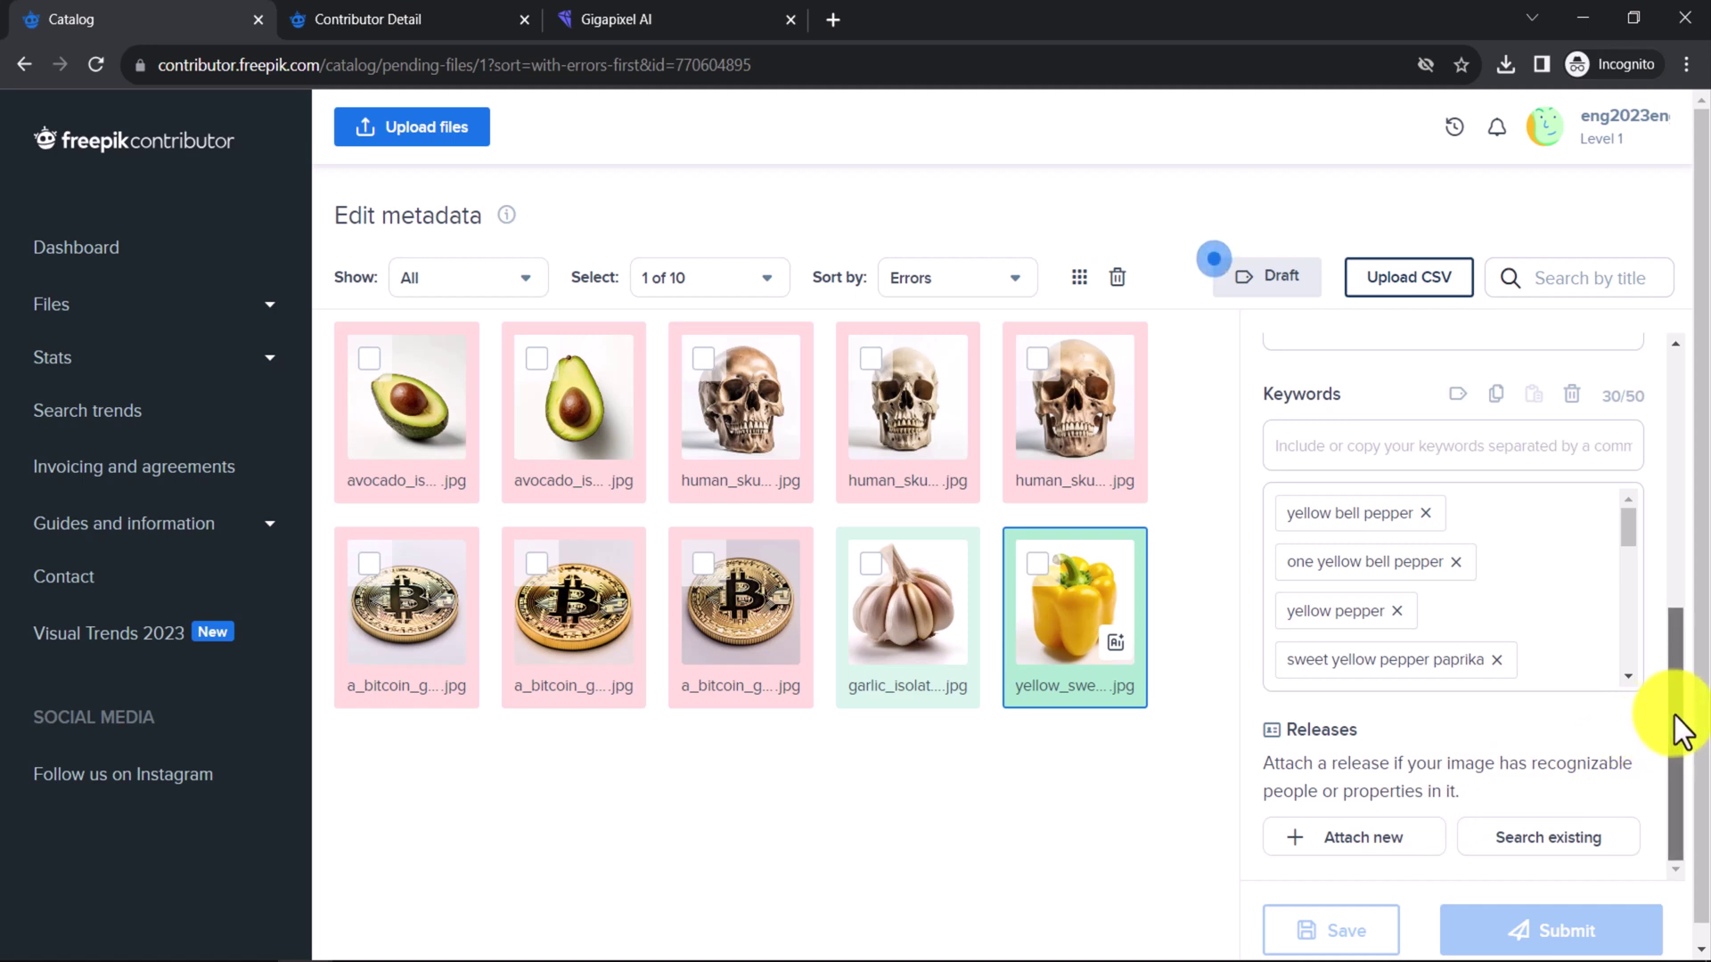
drag(1681, 714, 1700, 442)
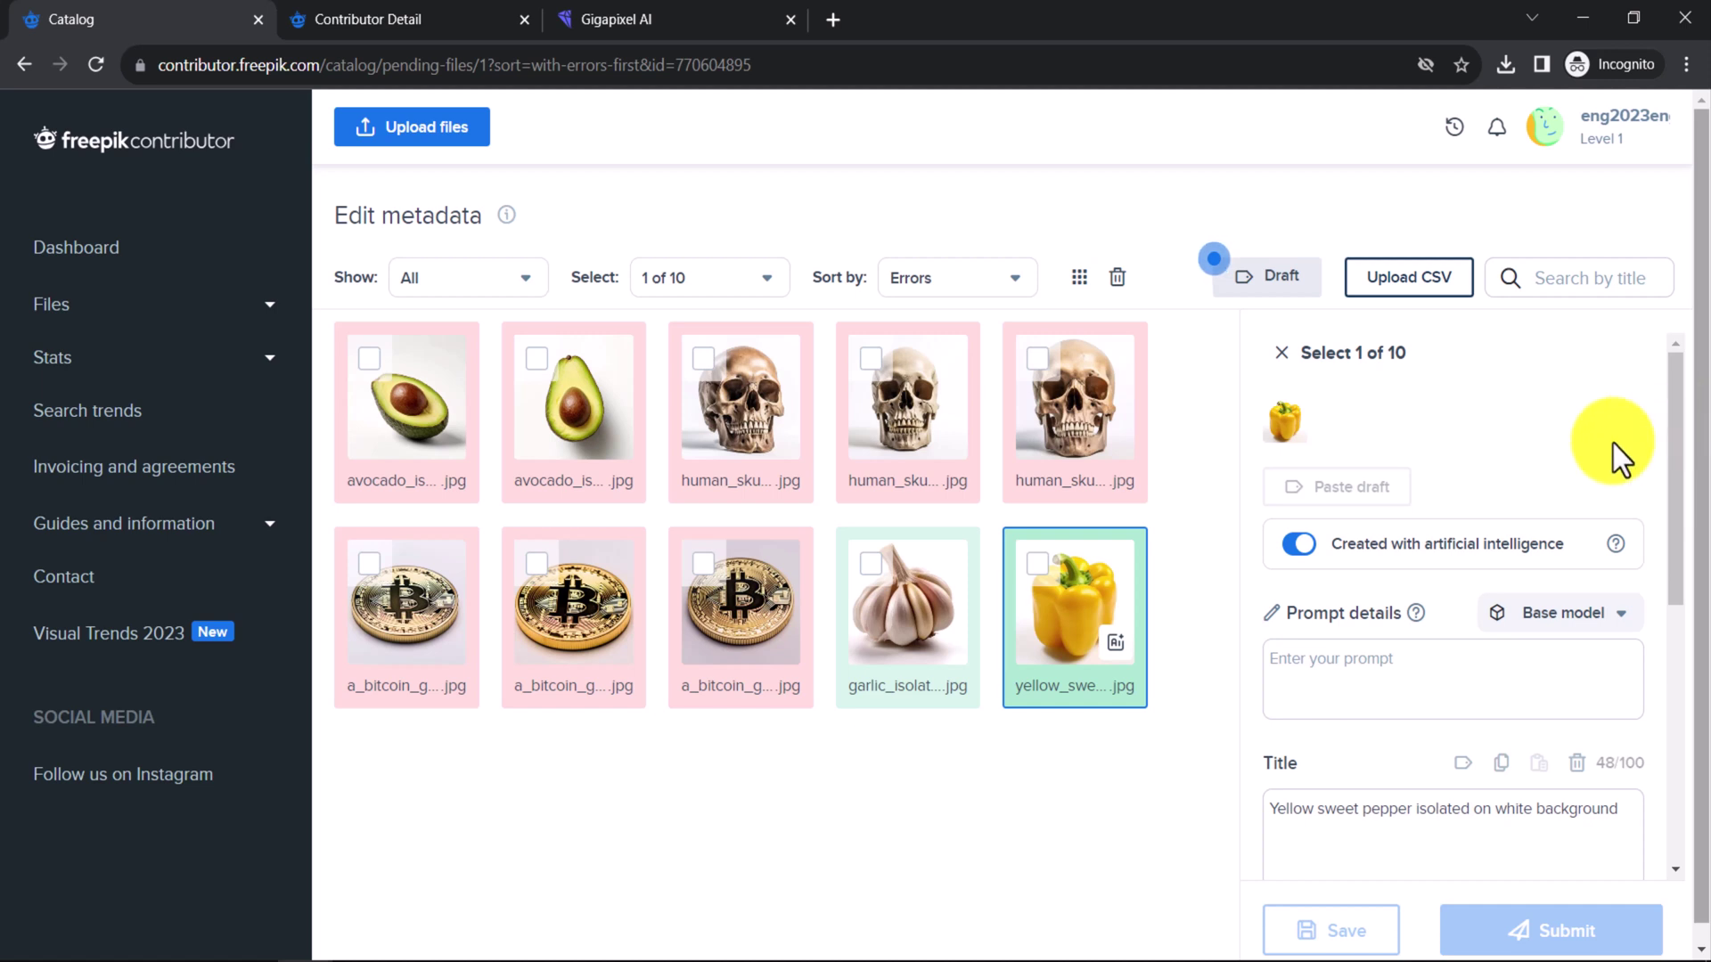
Select all ten uploads and switch on 'Created with artificial intelligence' for them.
click(725, 294)
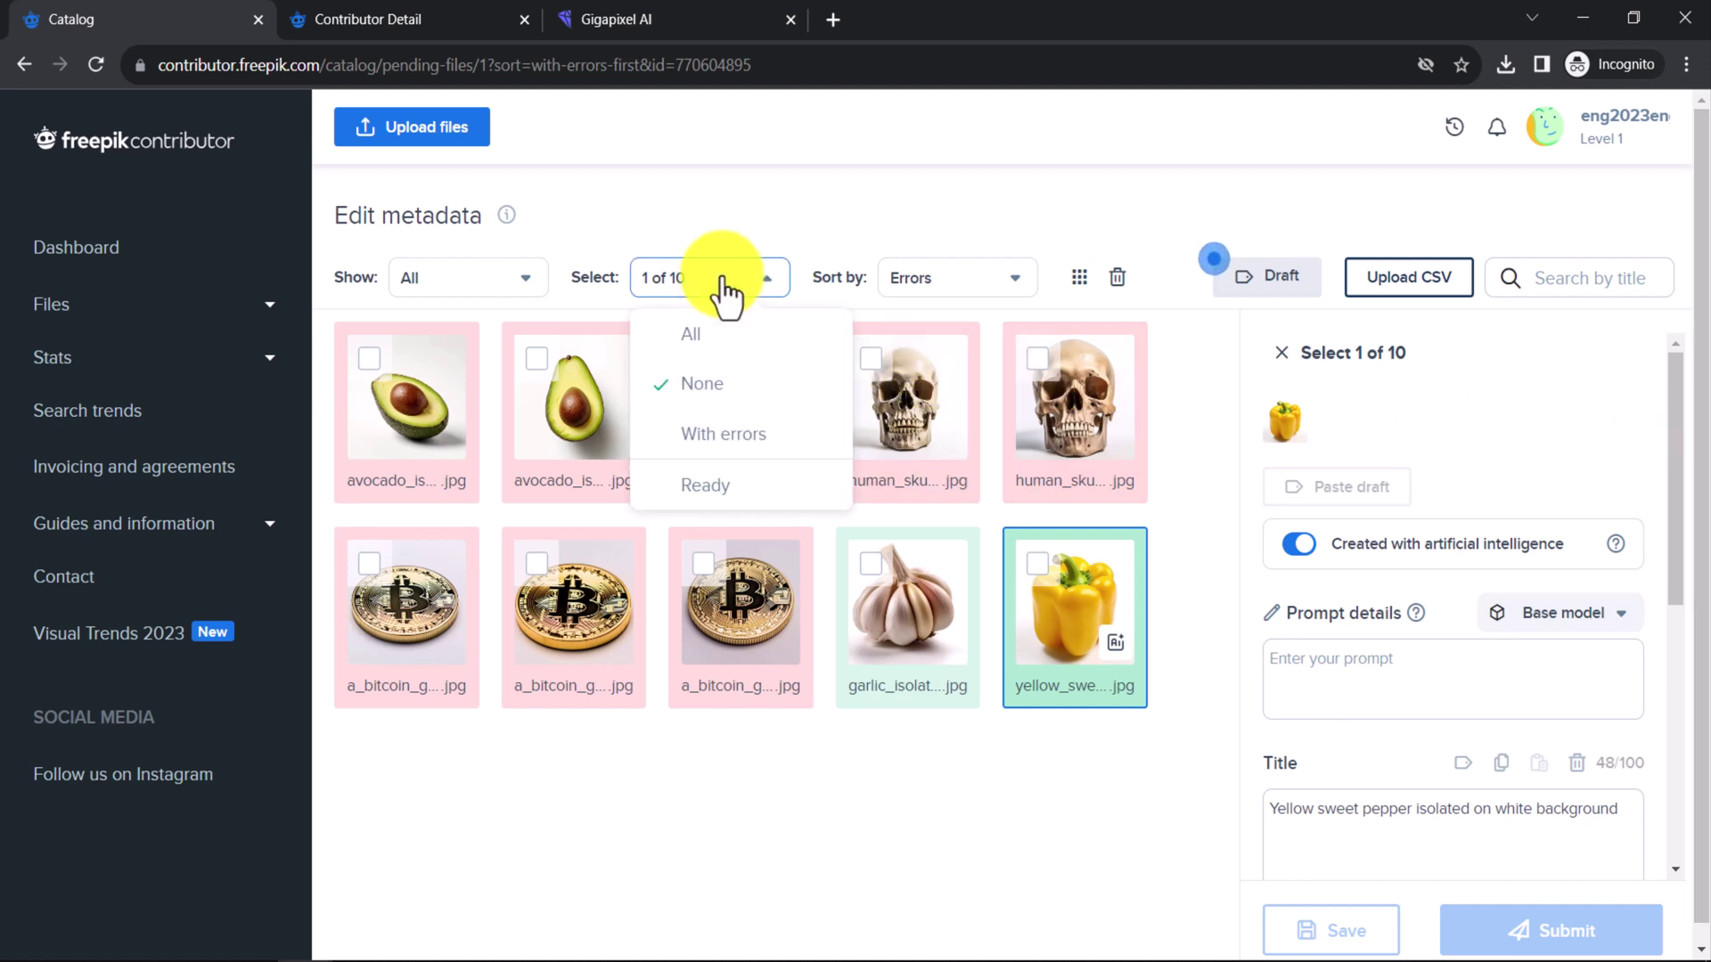
click(722, 340)
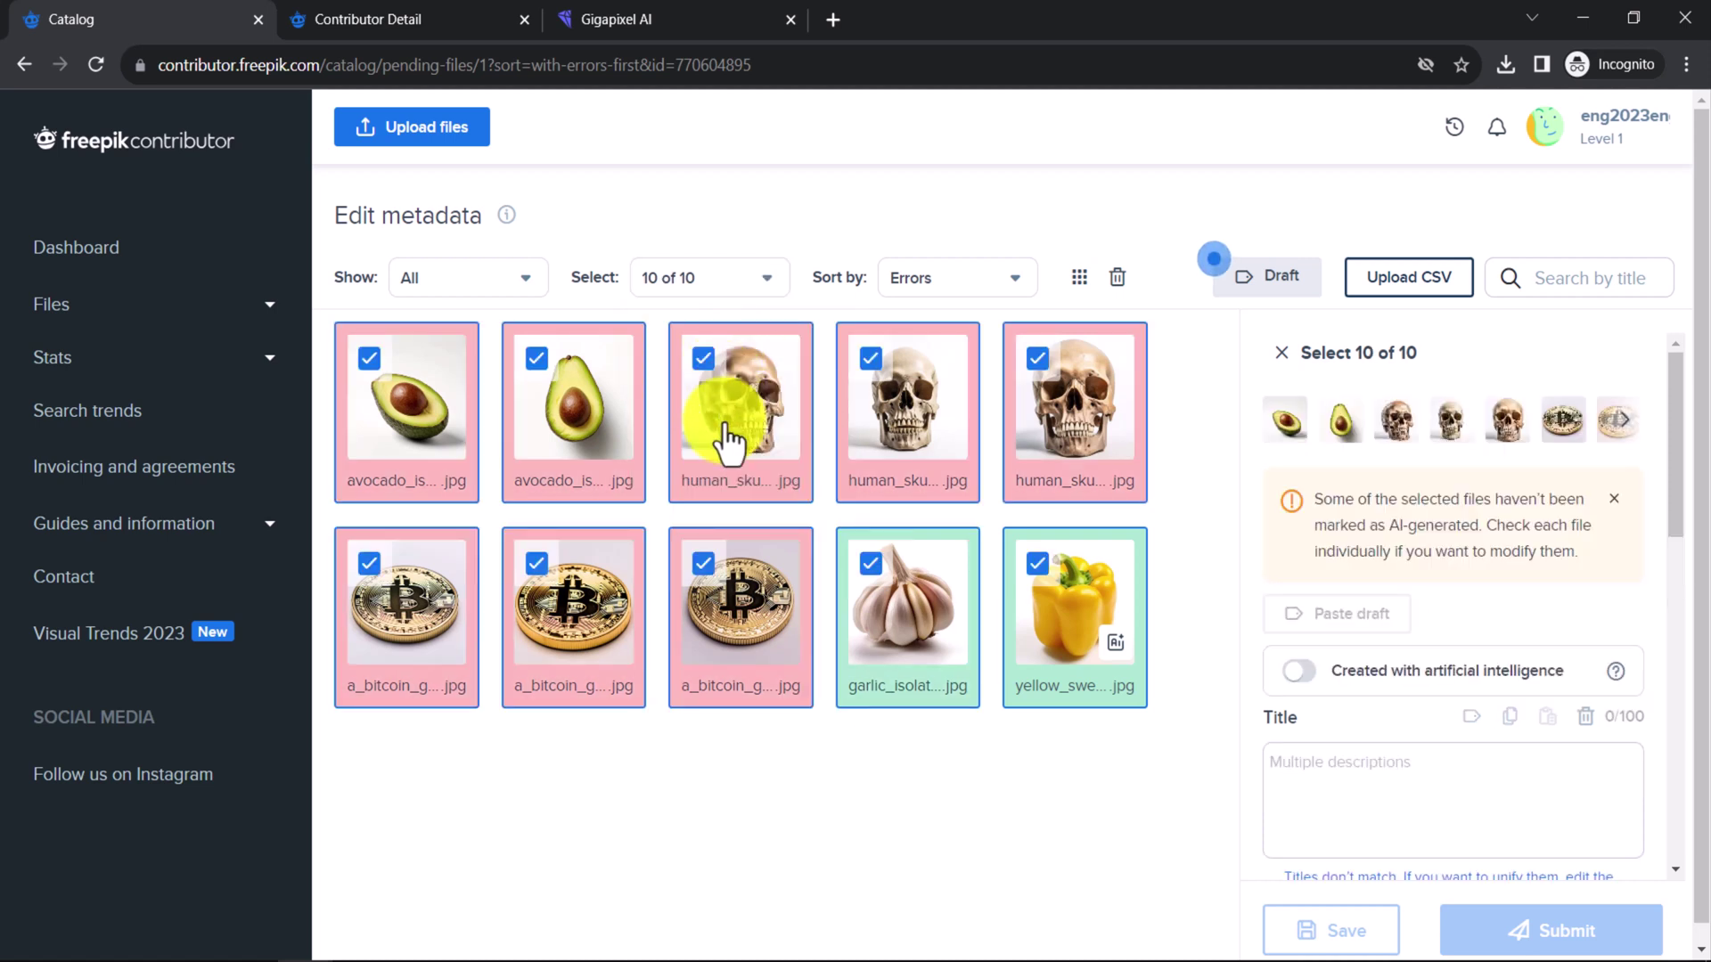
click(1301, 672)
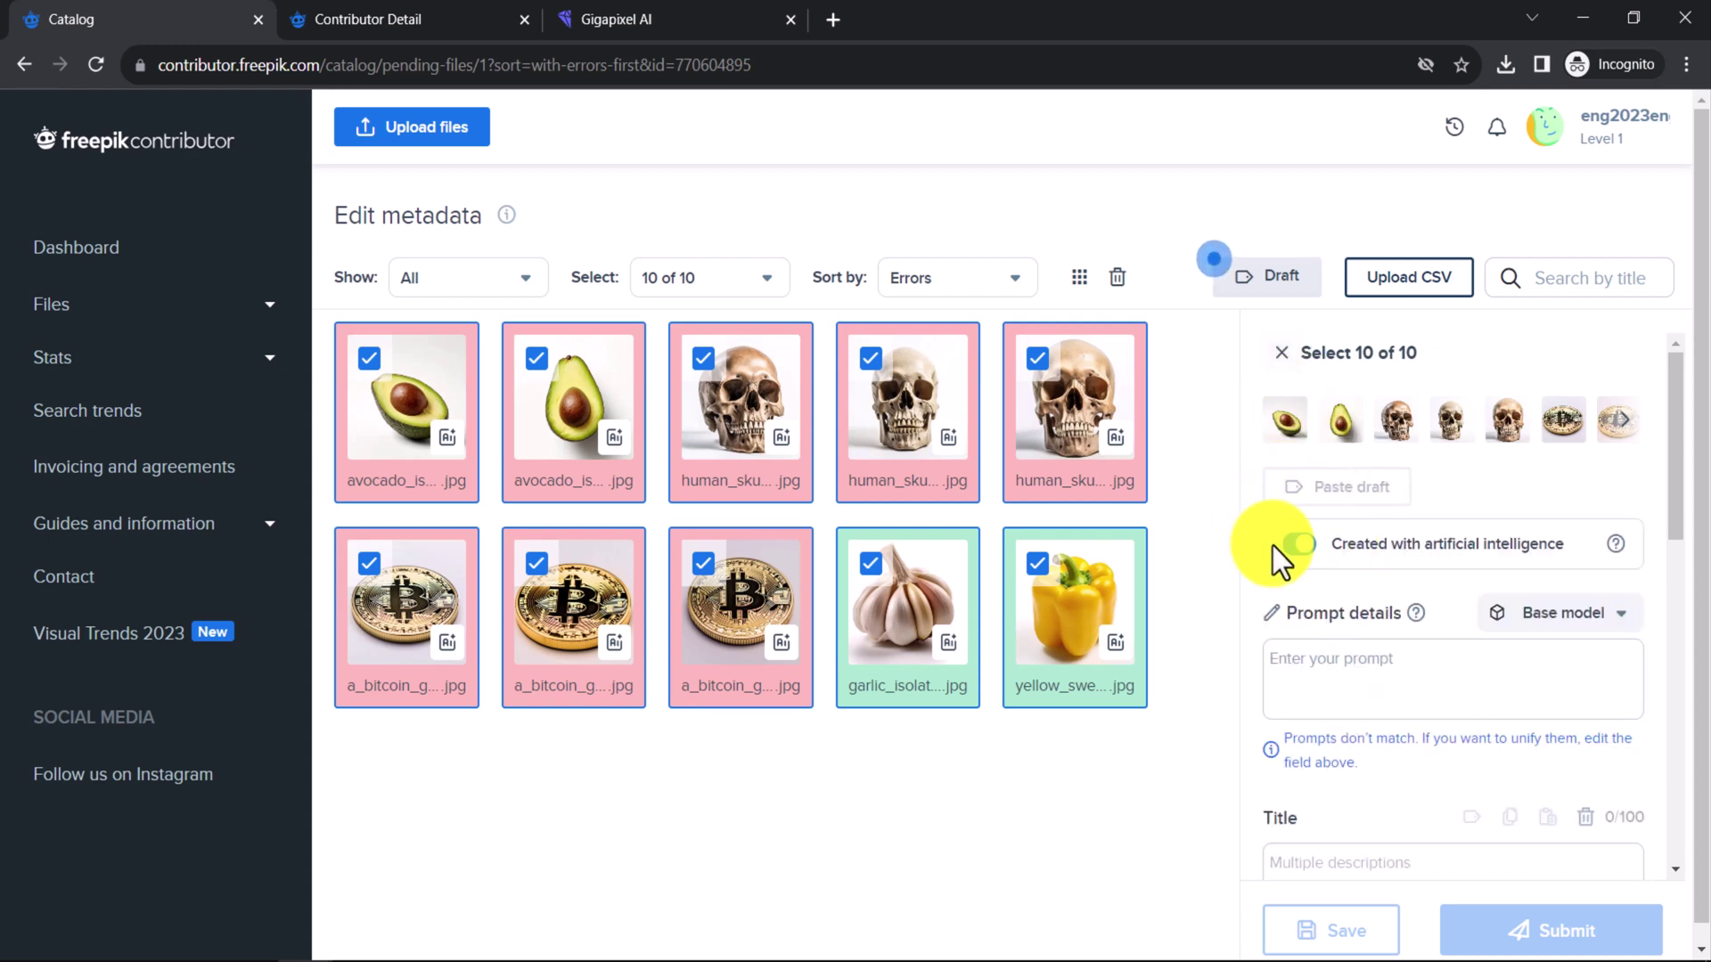
Set the file selection to None so no images remain selected.
click(704, 290)
click(724, 339)
click(727, 298)
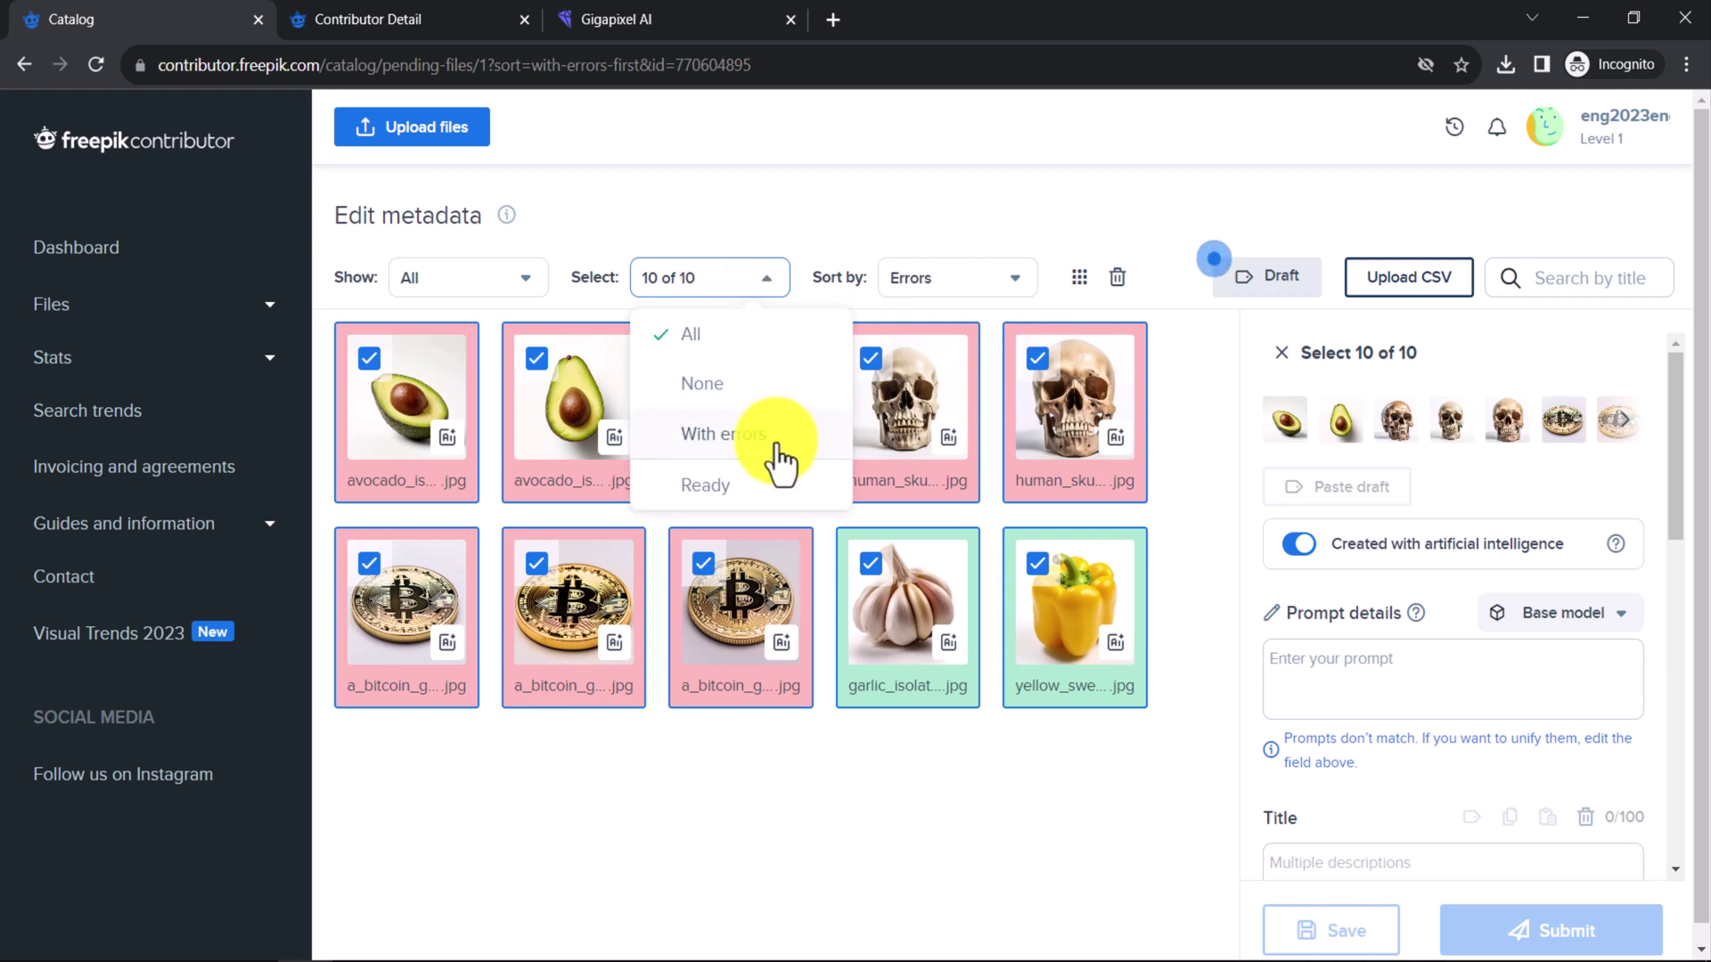
click(766, 383)
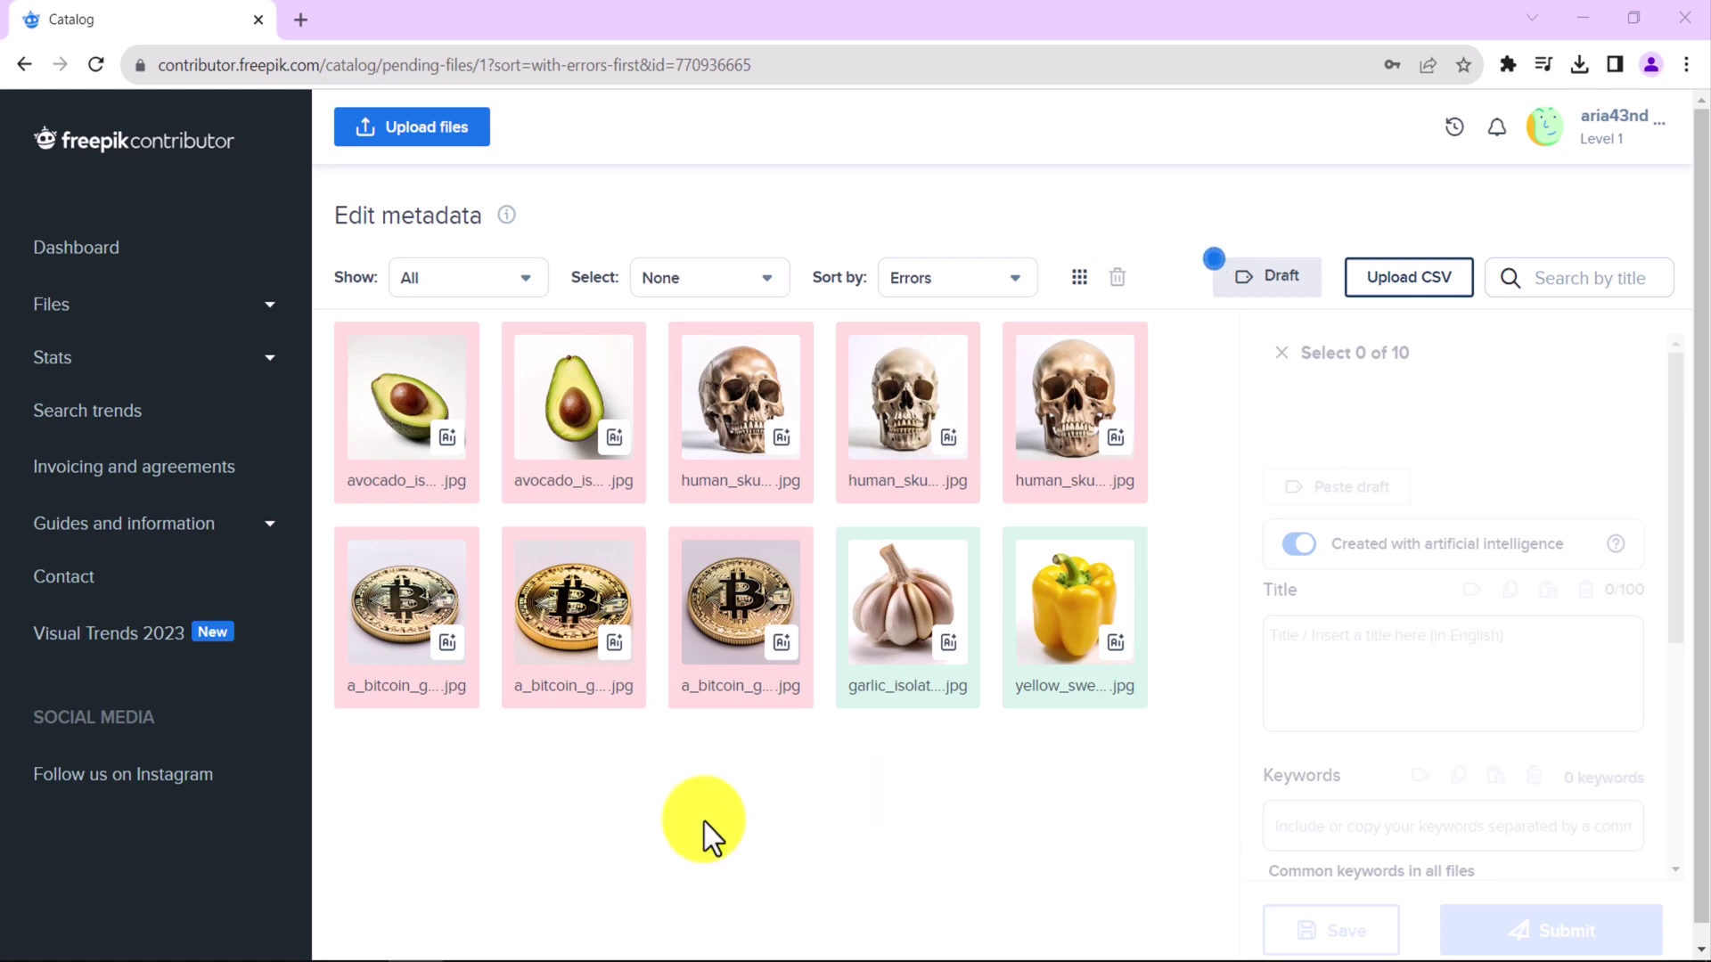
Select the three skull images and title them 'human skull on white background'.
click(740, 435)
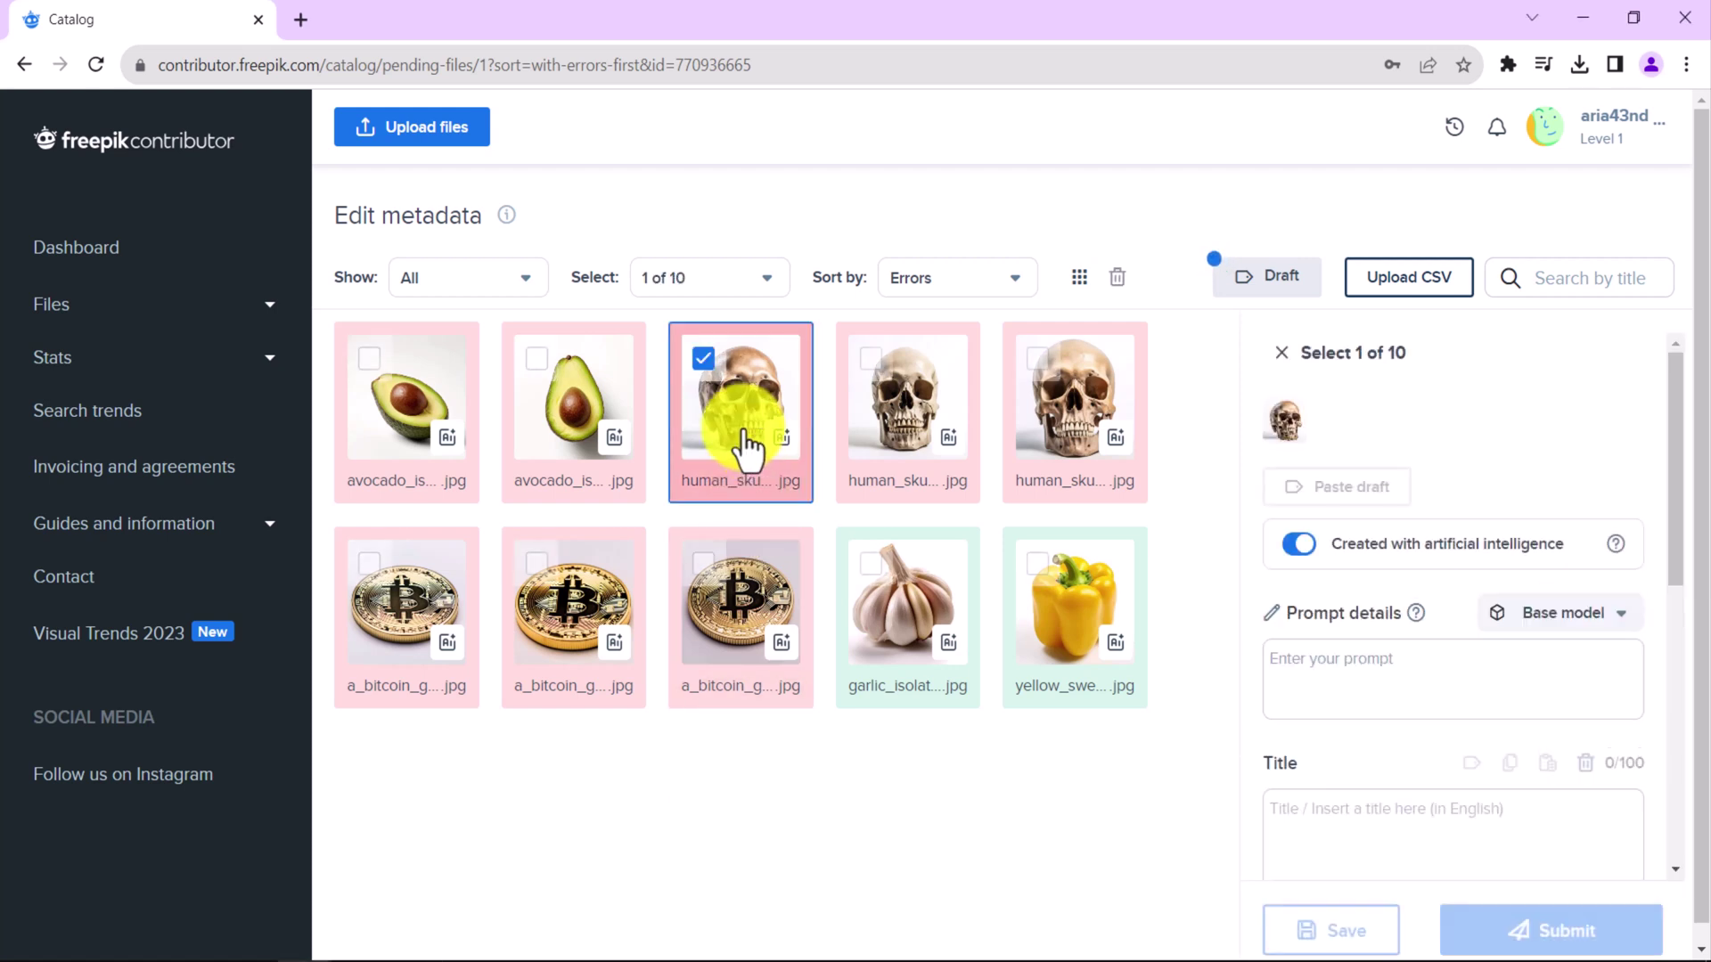
click(890, 410)
click(1036, 396)
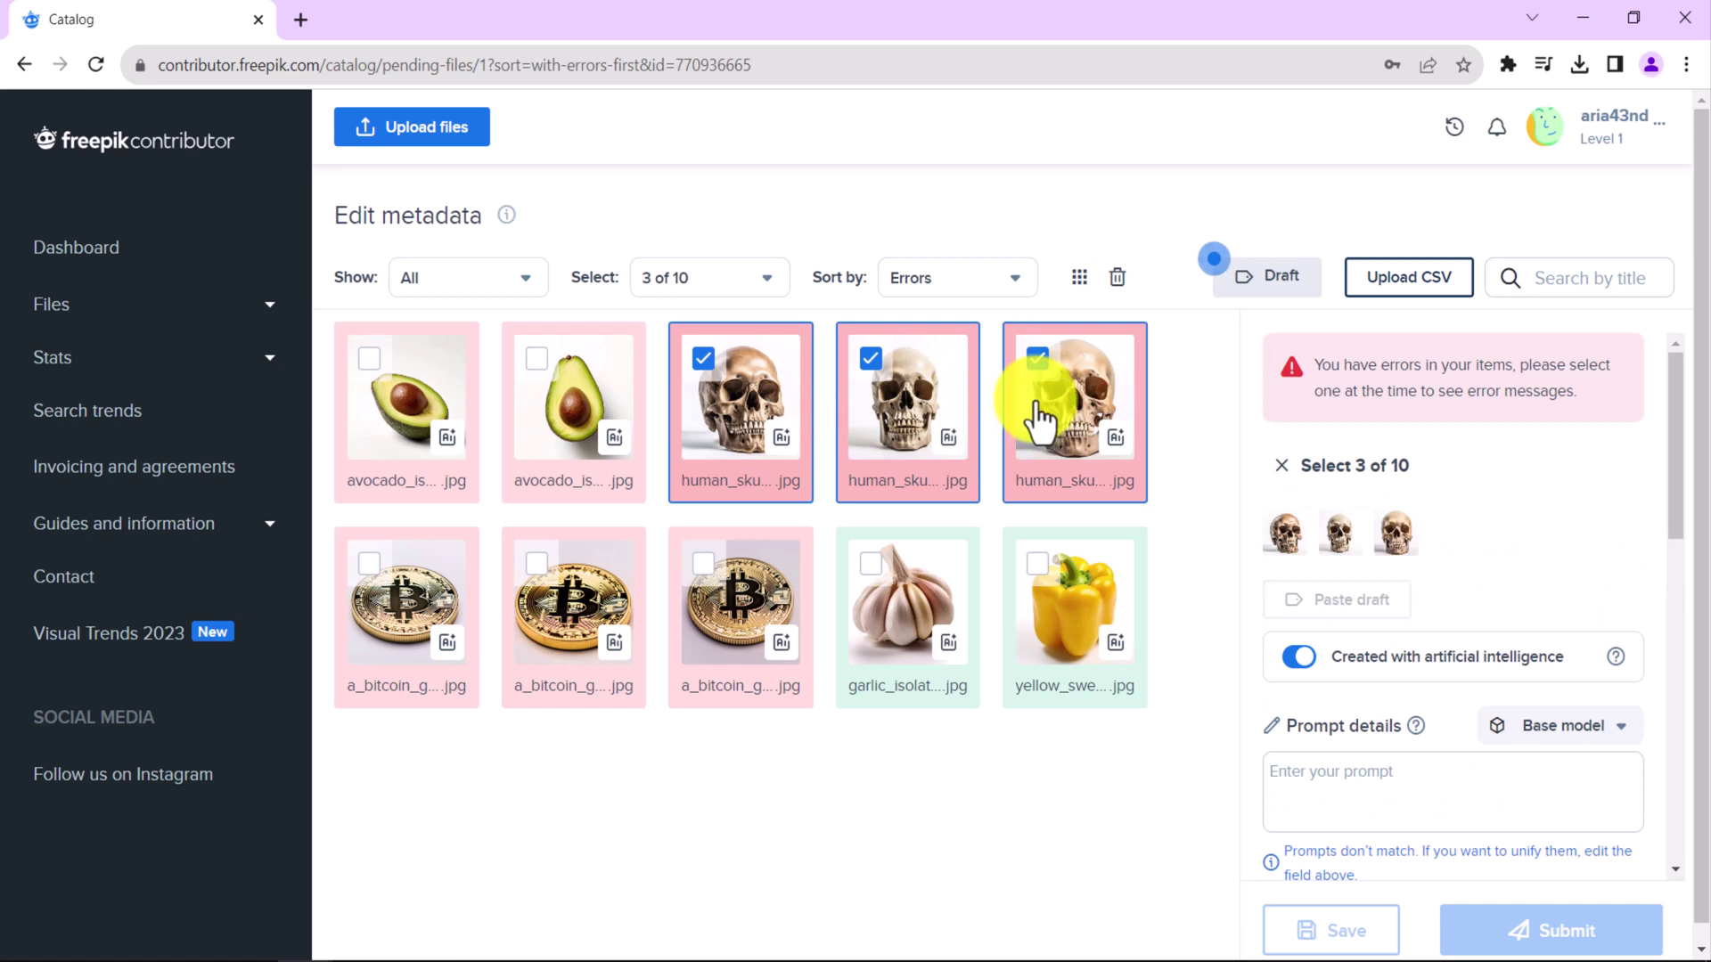
scroll(1447, 486, down, 3)
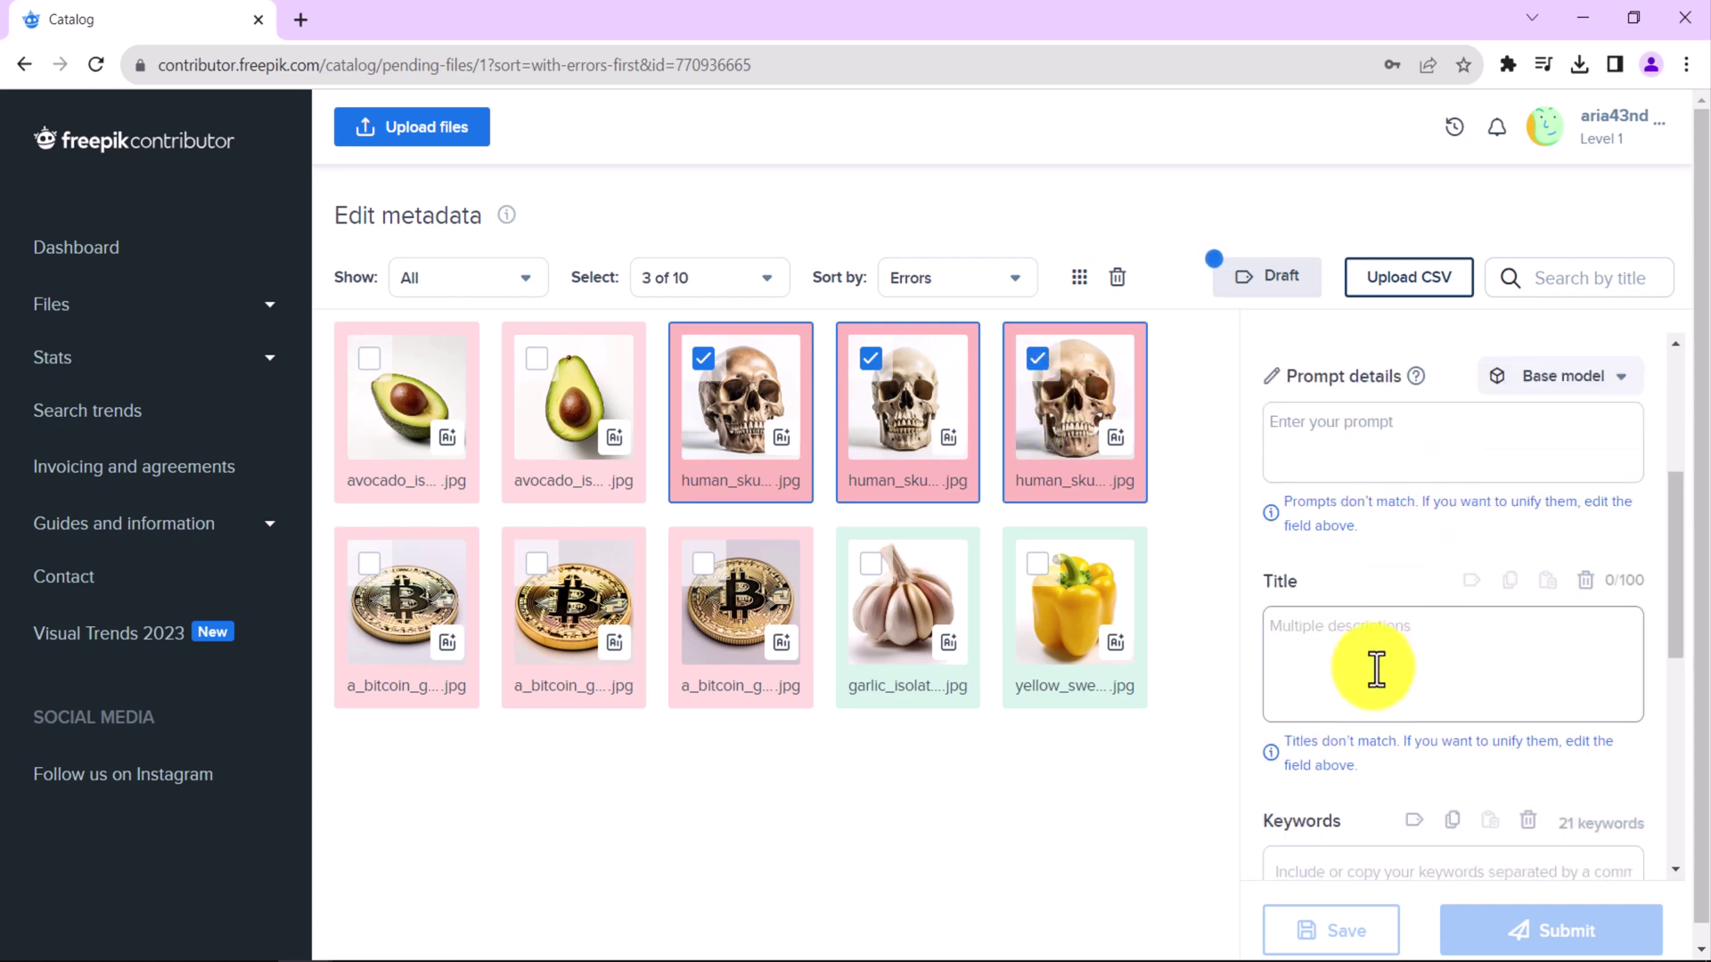
click(1376, 666)
text(hu)
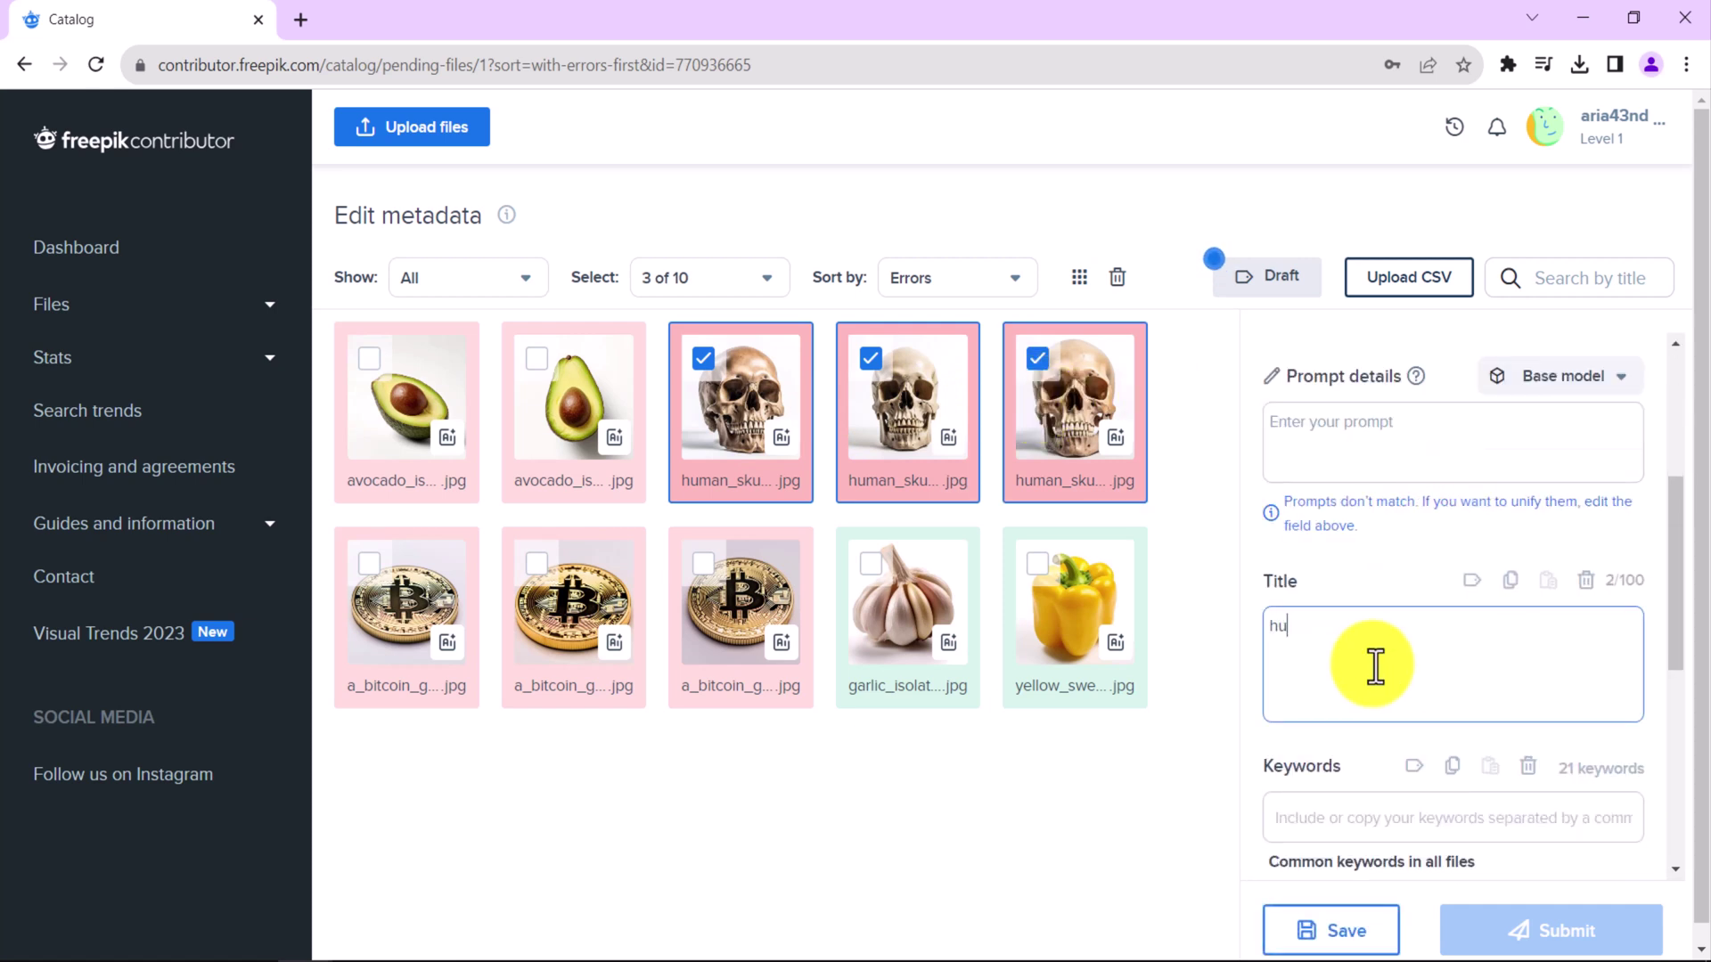
text(man skull on )
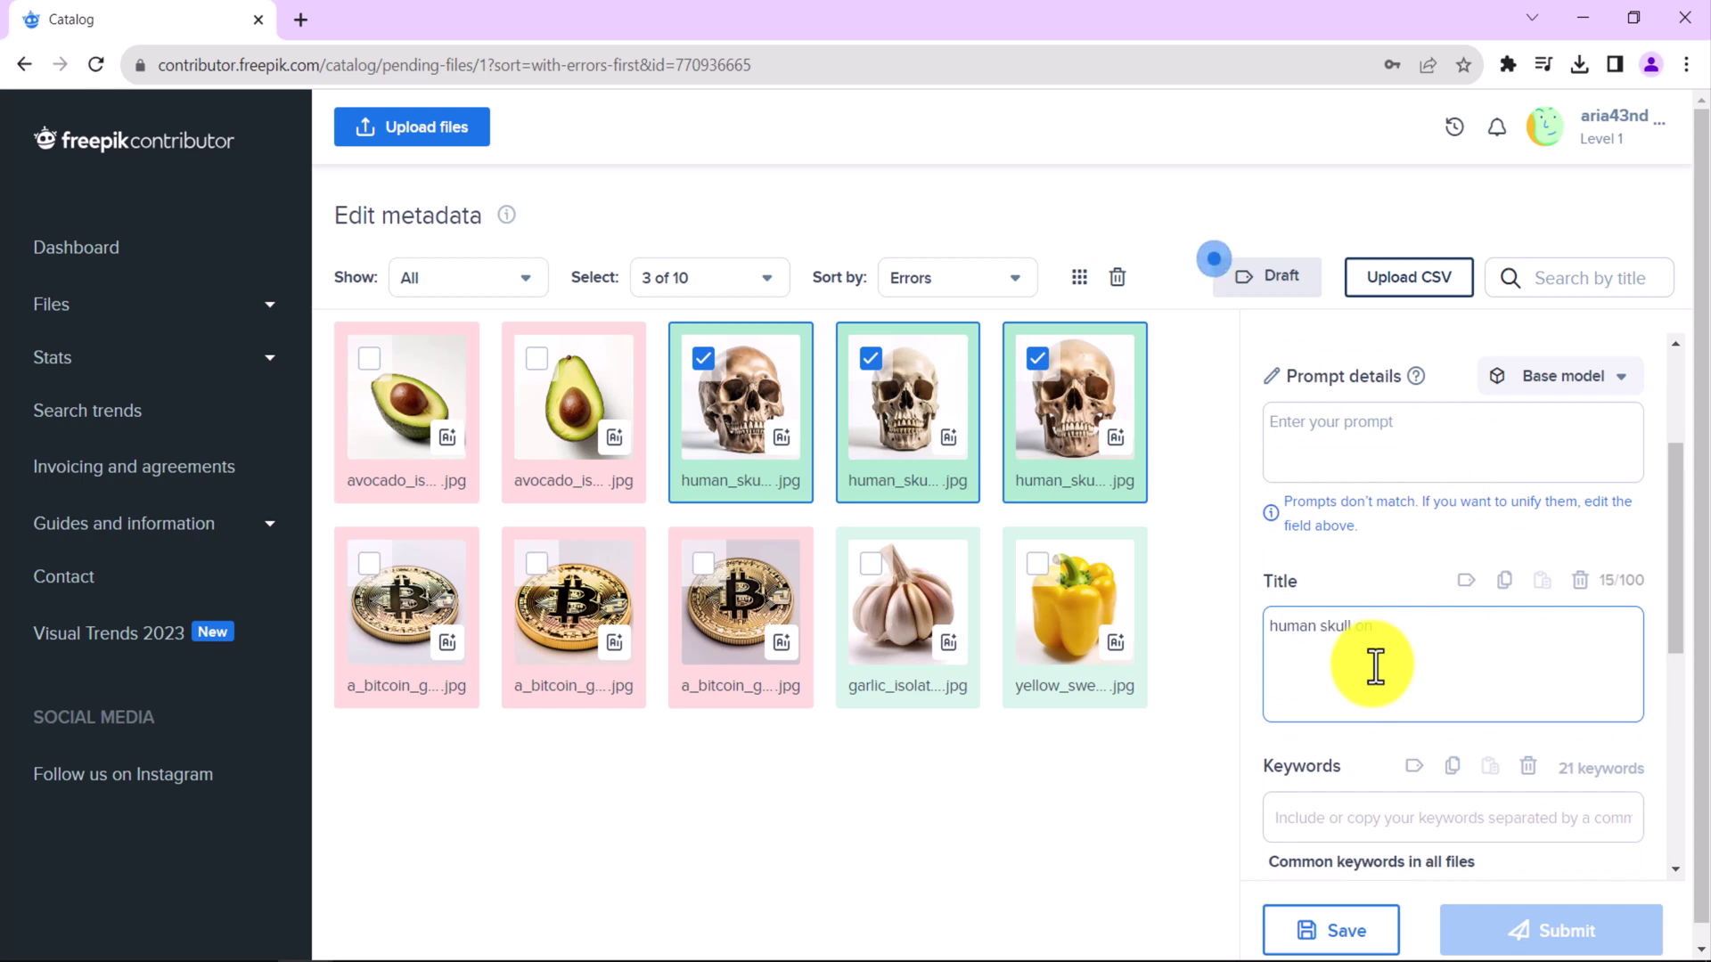
text(white bac)
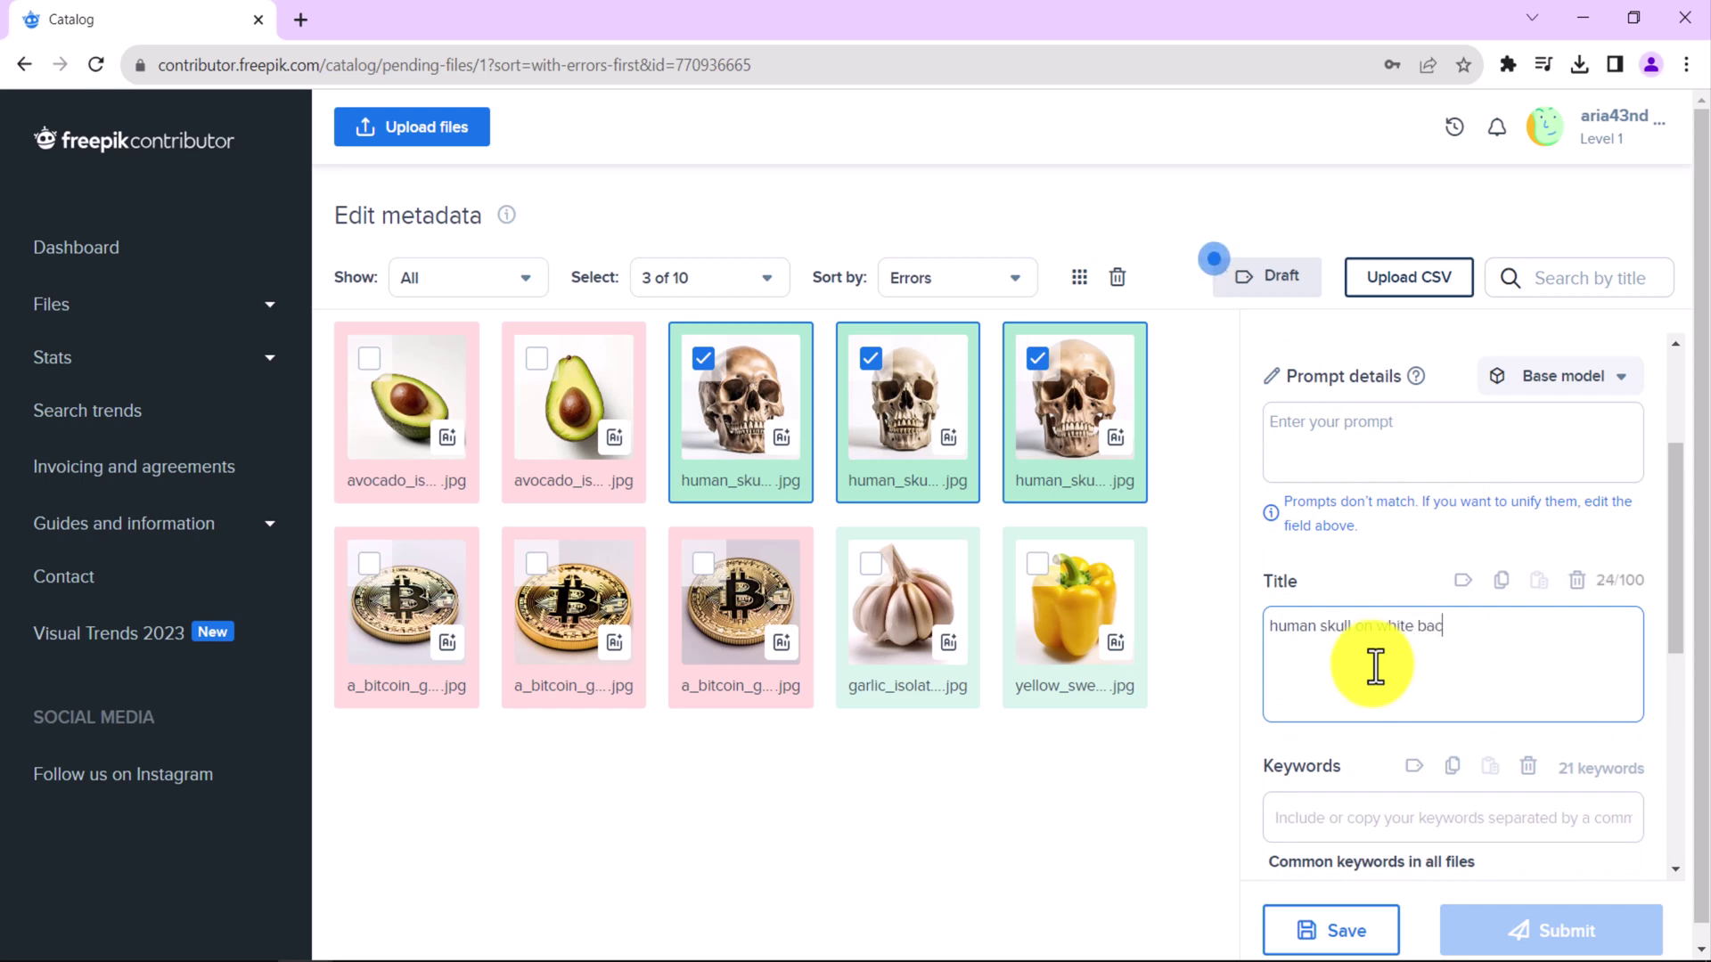
text(kground)
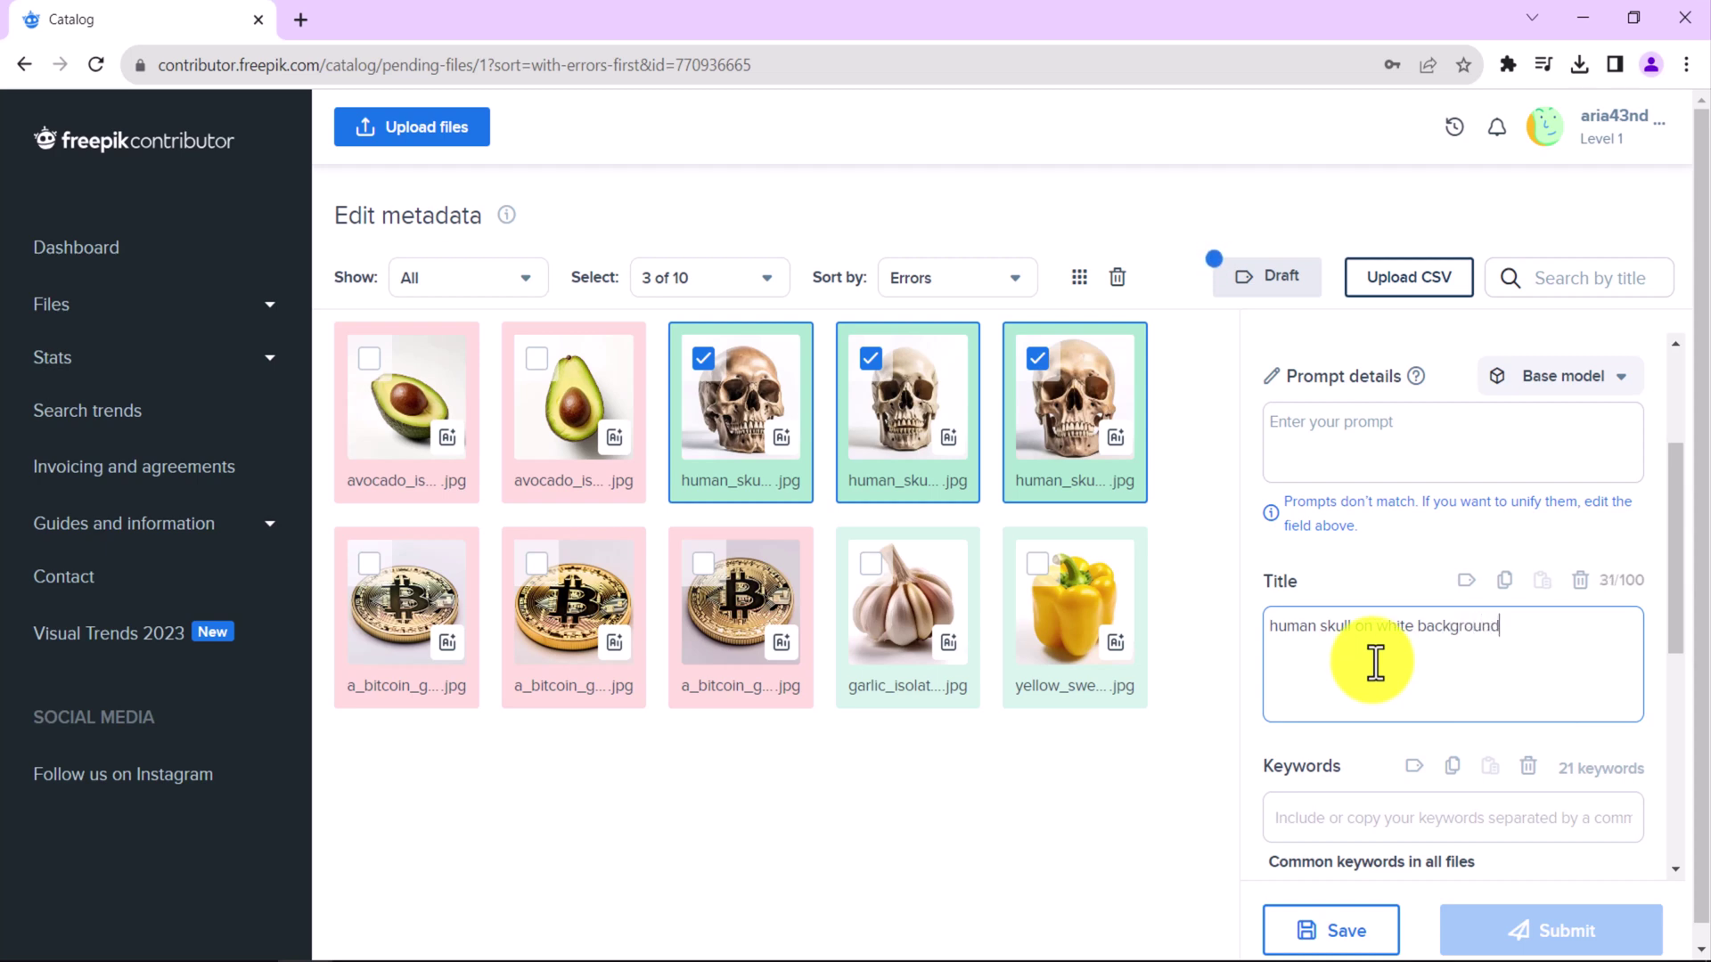
Save the skull titles, then delete the last bitcoin image so nine files remain.
click(1354, 933)
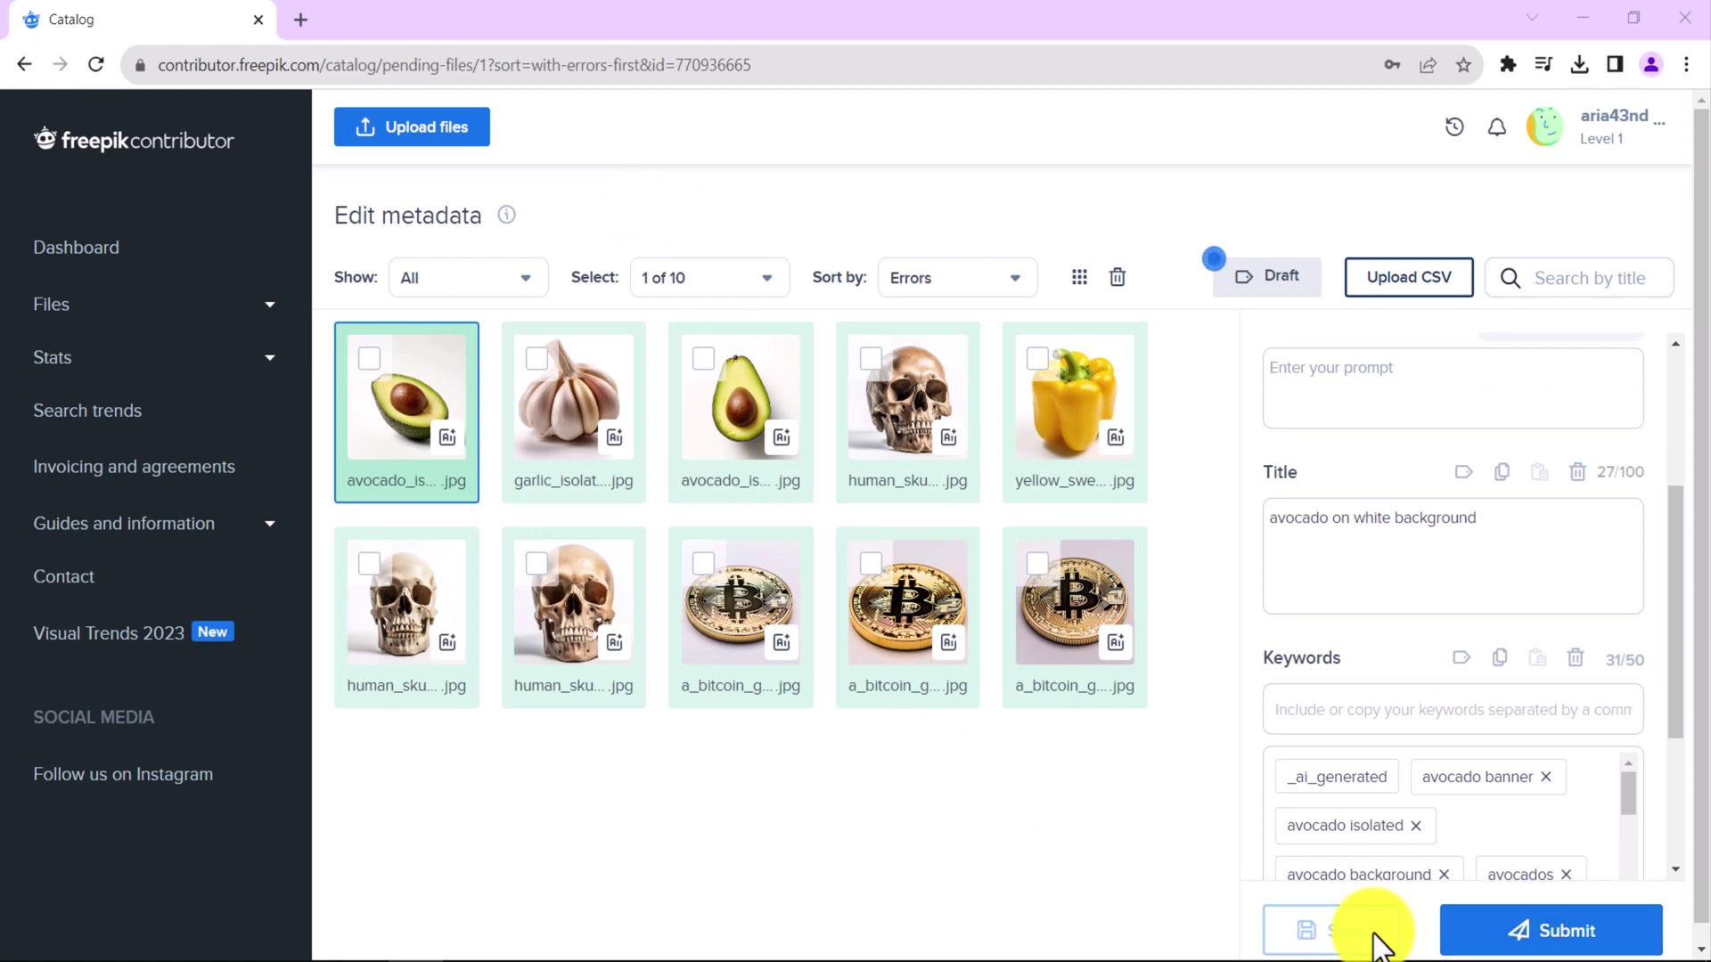
click(1055, 574)
click(1118, 278)
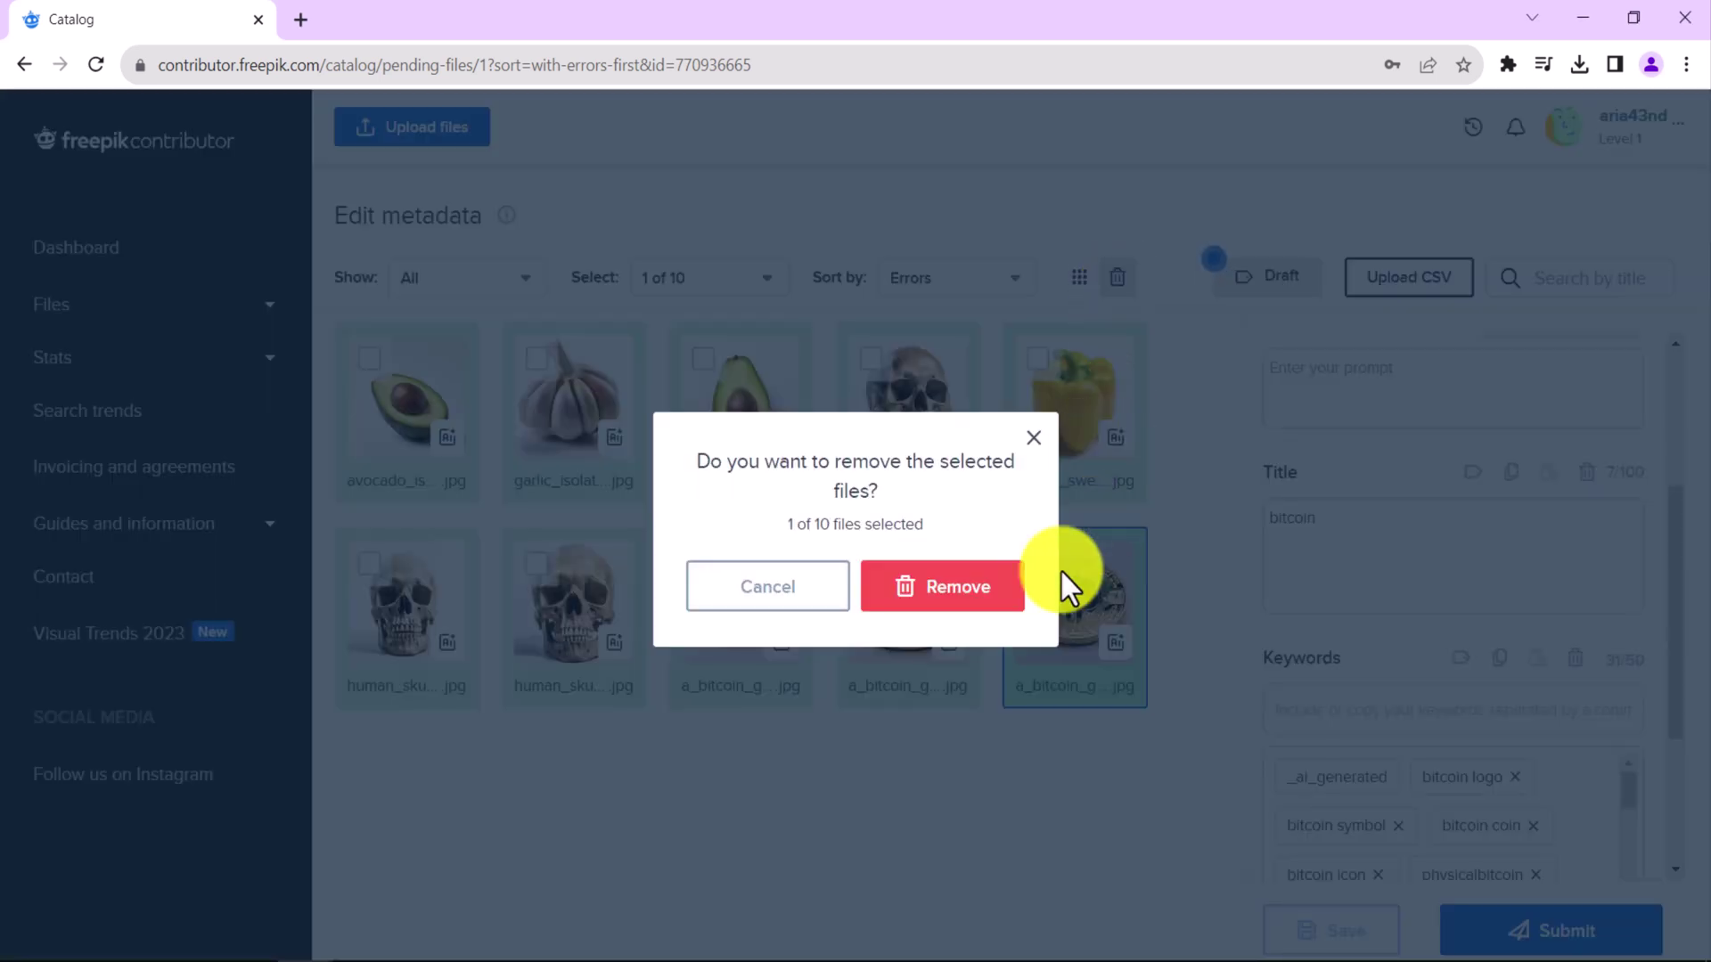
click(1029, 597)
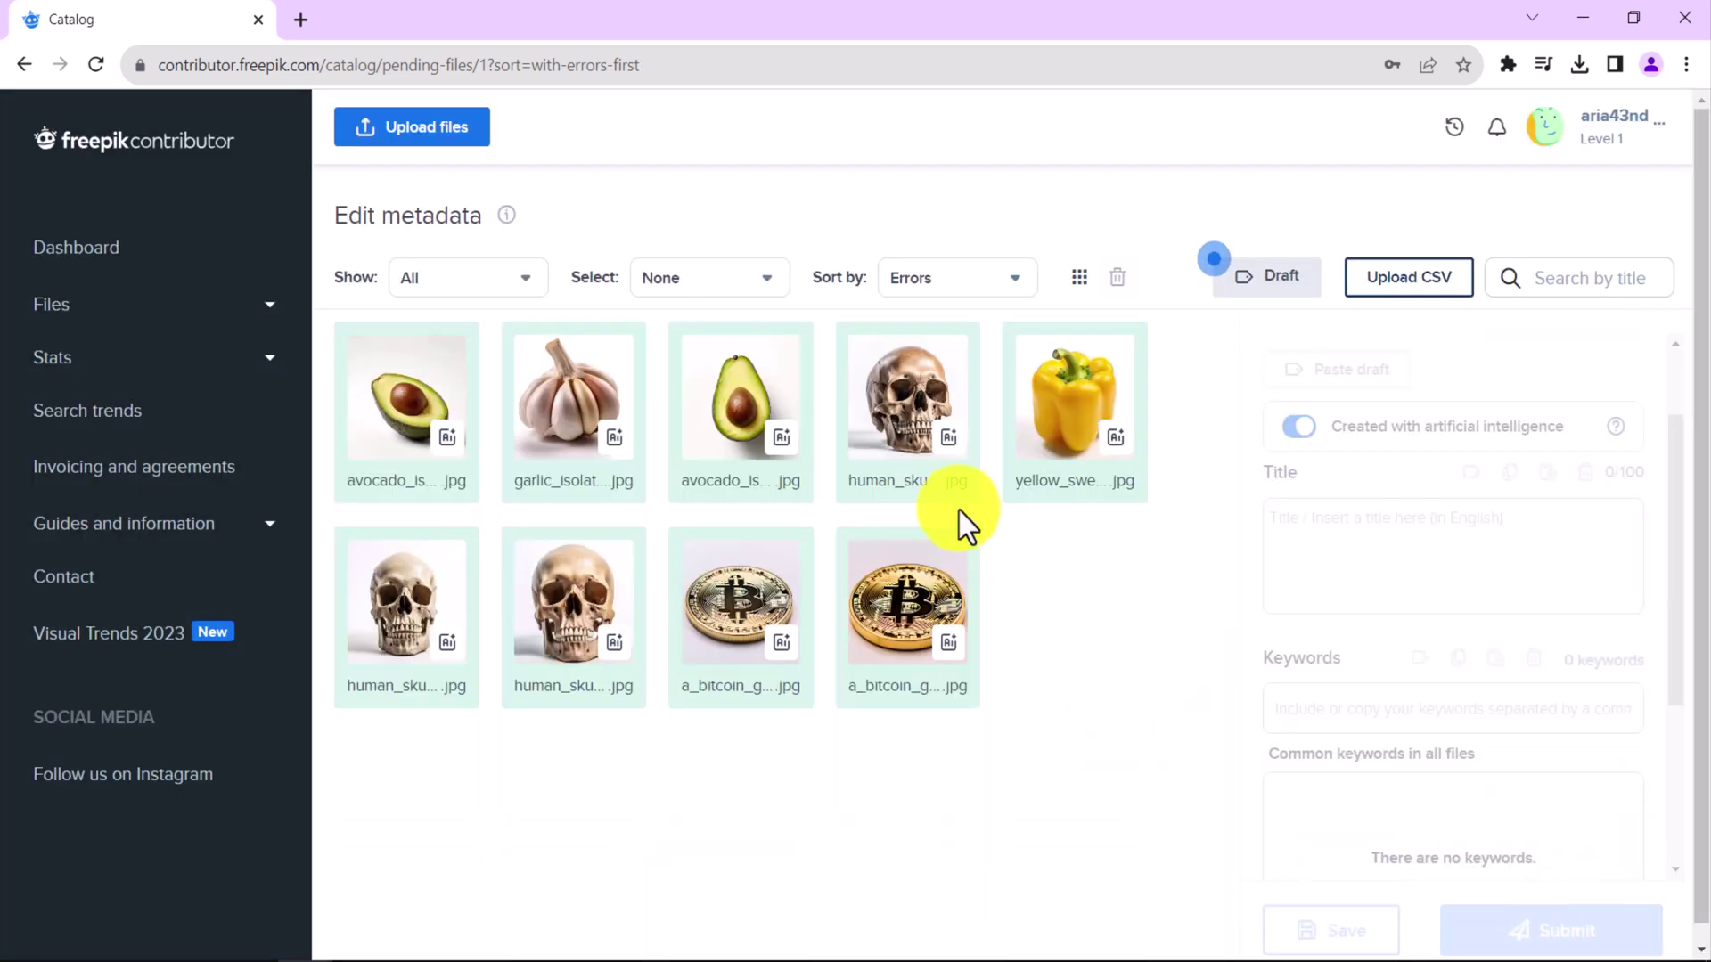
click(957, 499)
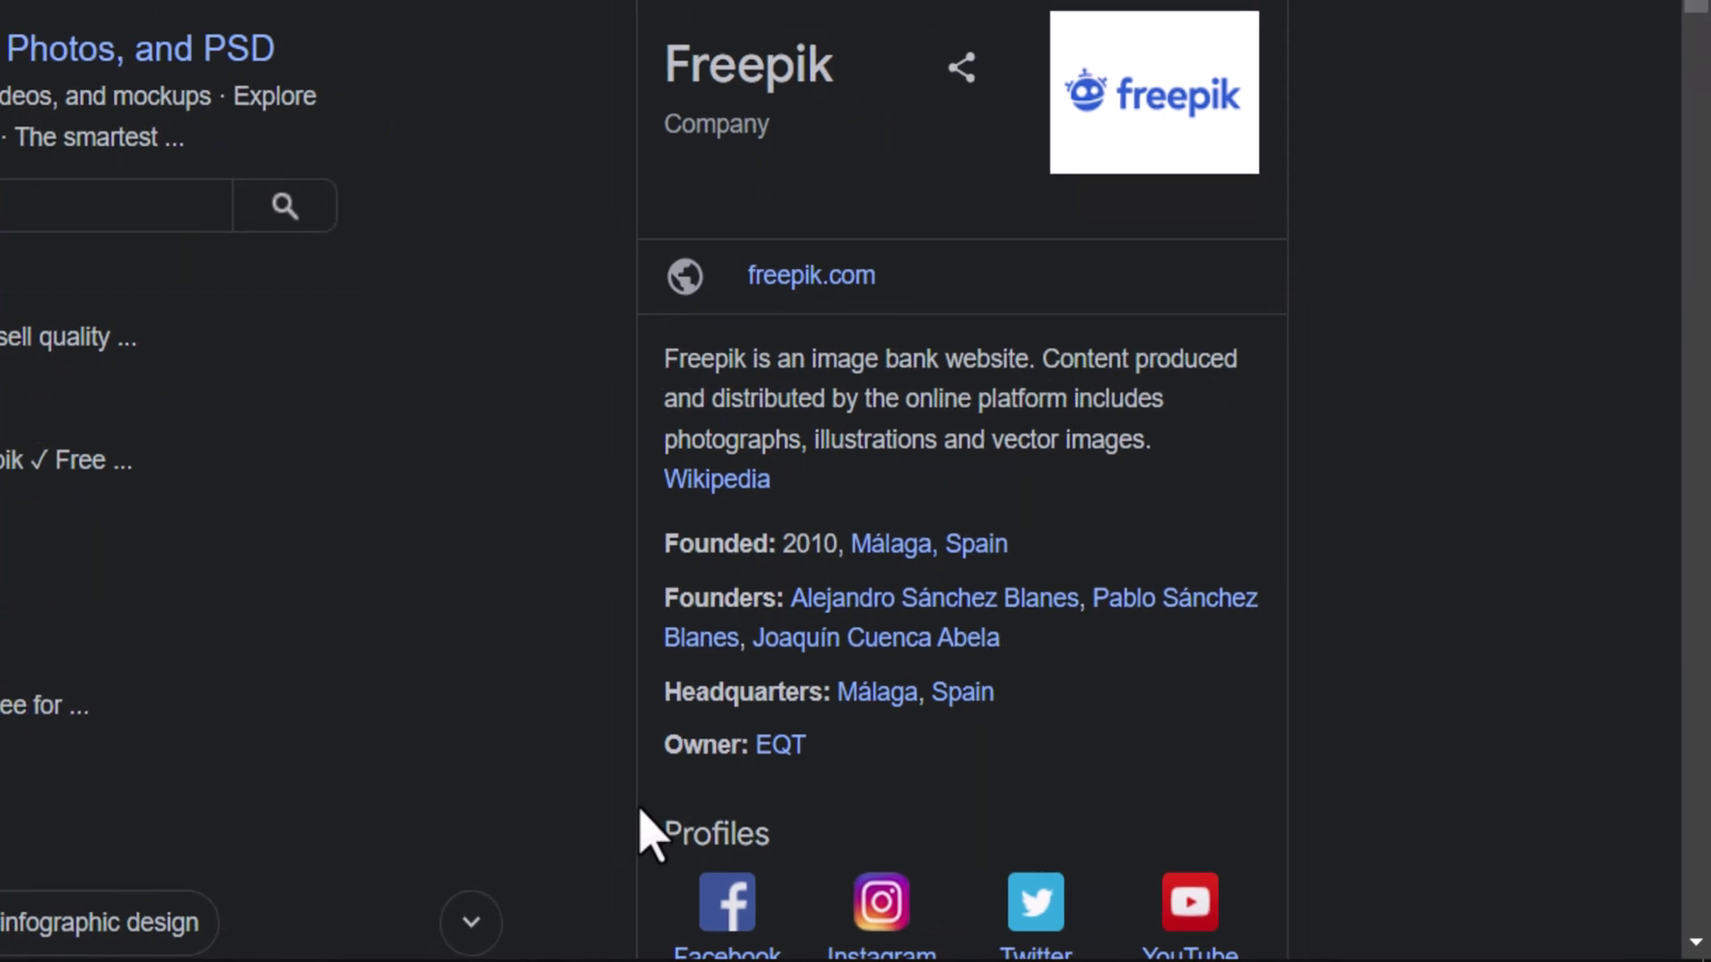
Search Google for 'spain time right now'.
click(900, 18)
click(830, 435)
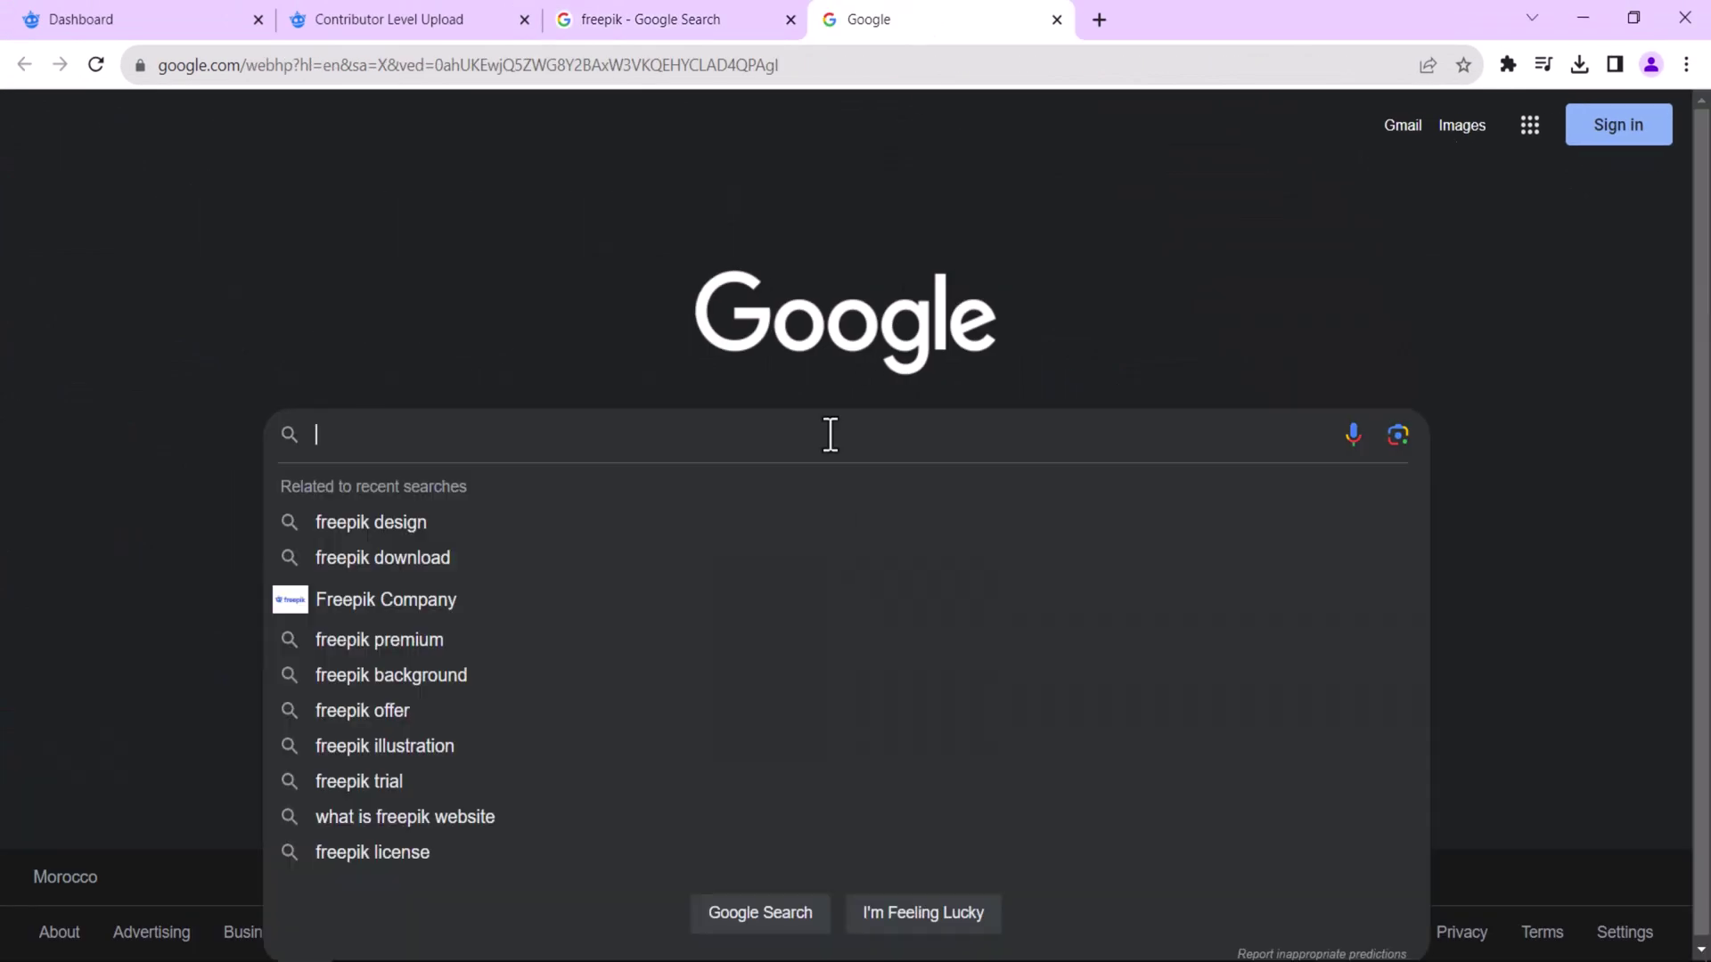
text(spain time ri)
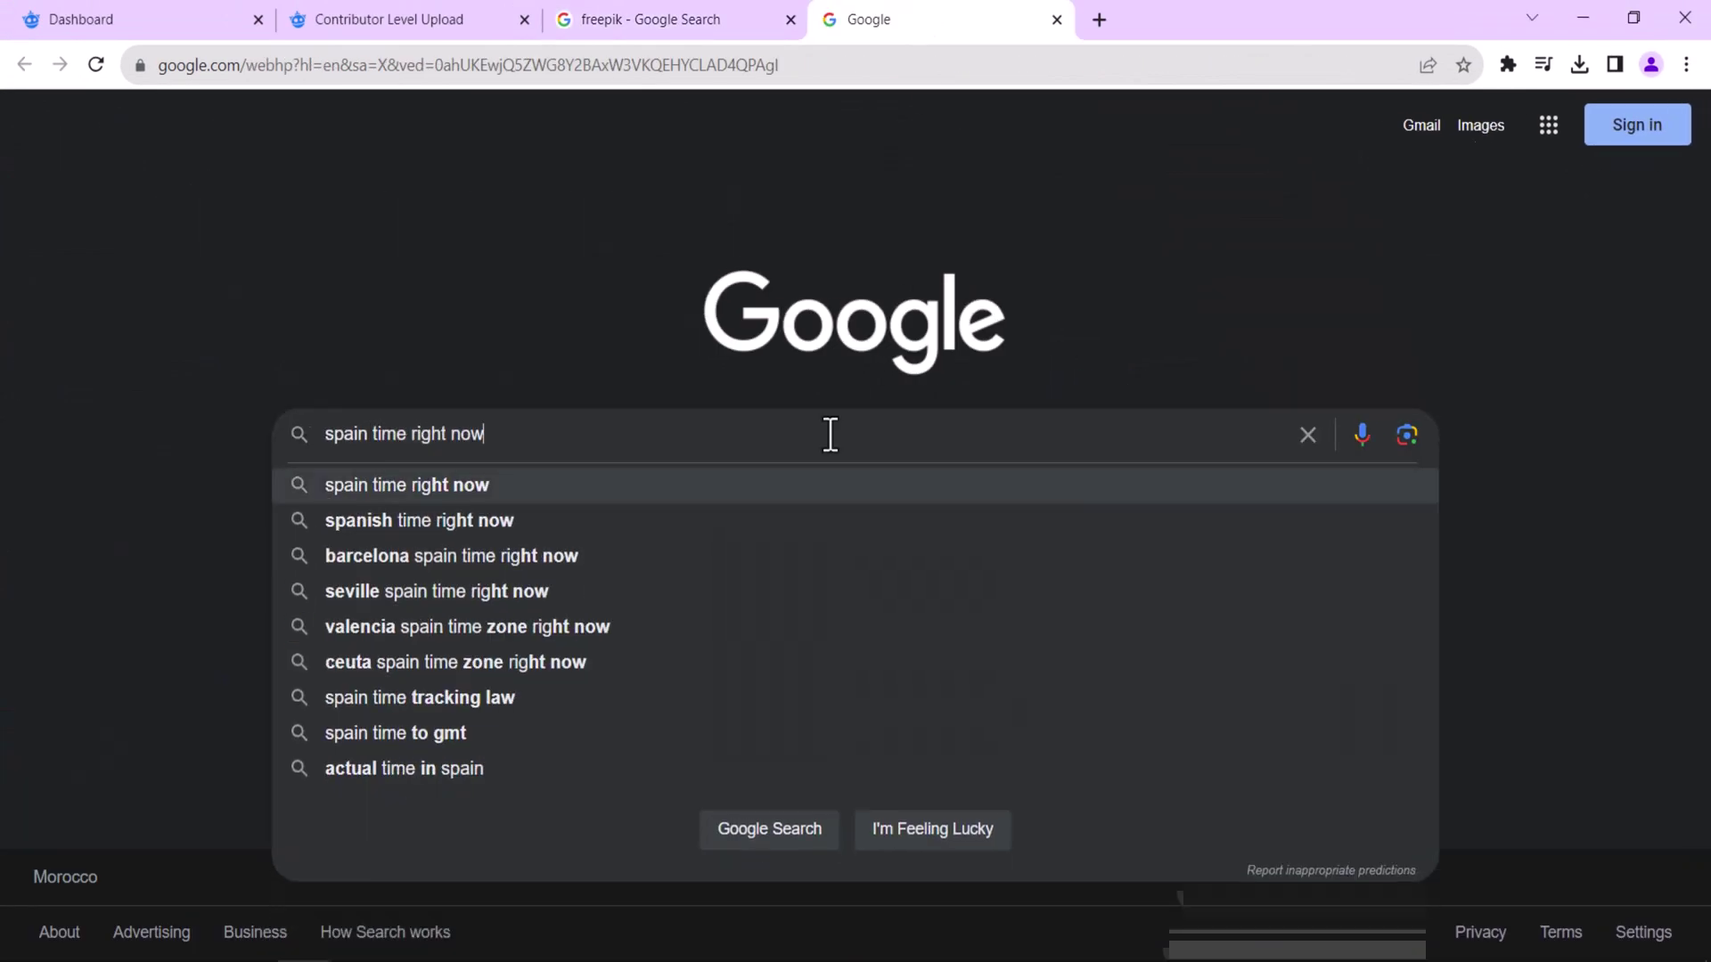
text(ght now)
key(Return)
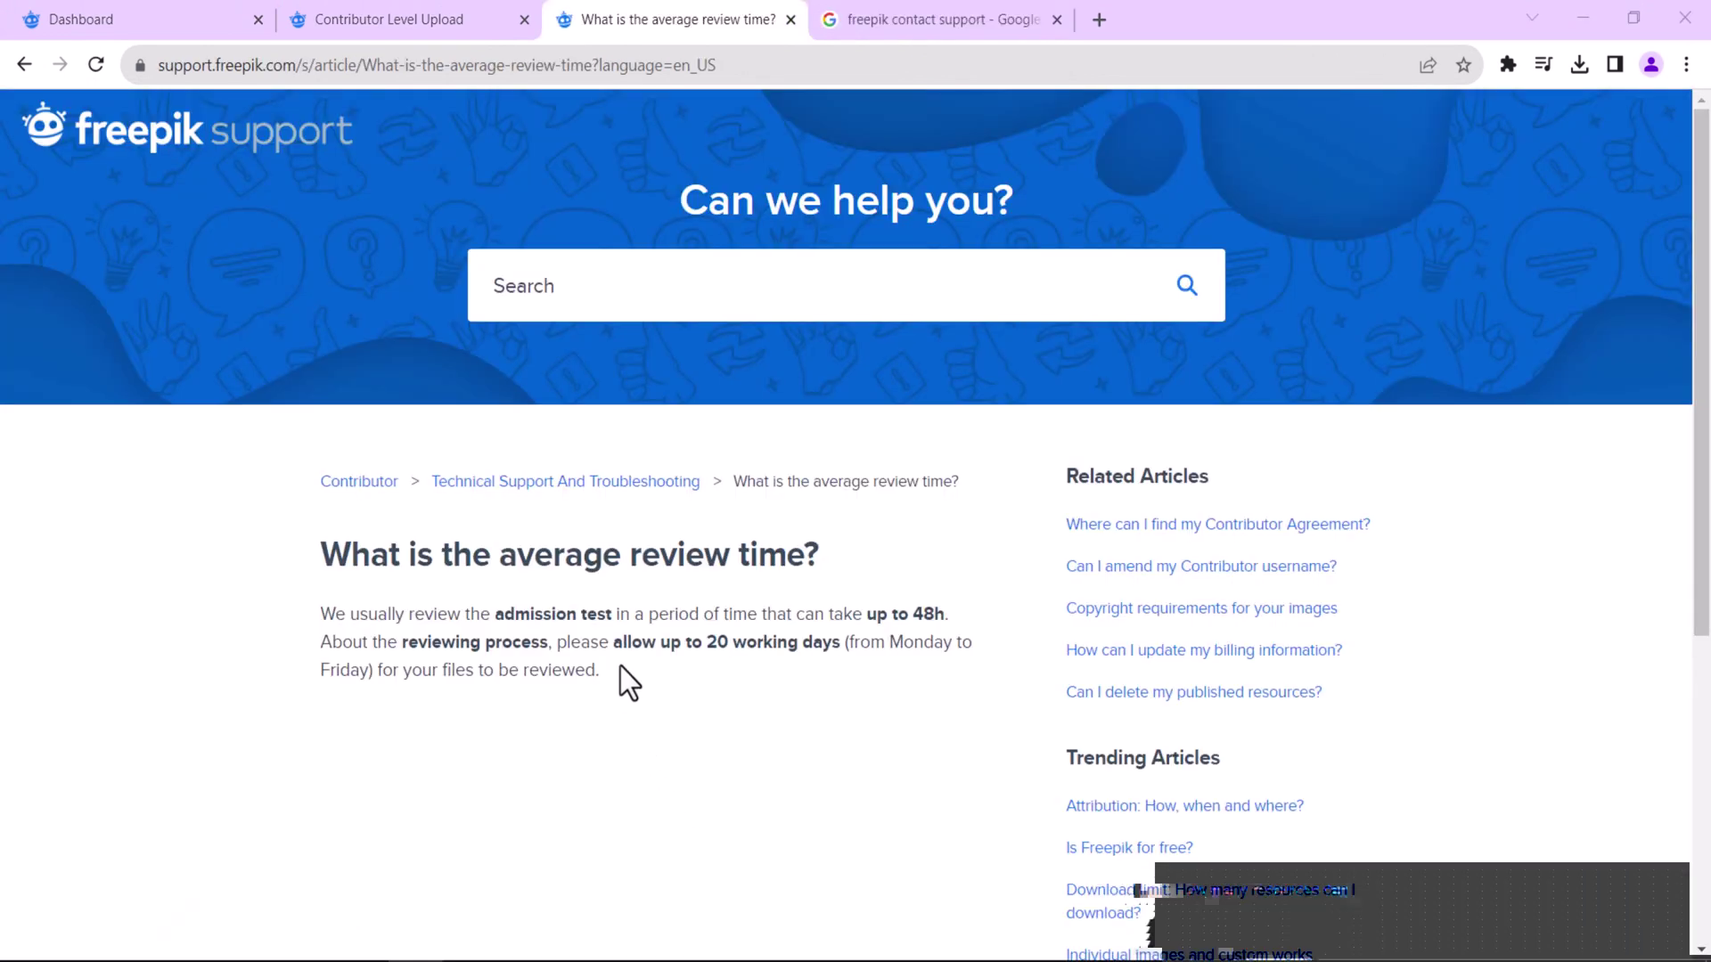
After reading the review-time note, go from Google to Freepik Support and open 'Submit a request'.
drag(615, 645, 793, 650)
click(806, 710)
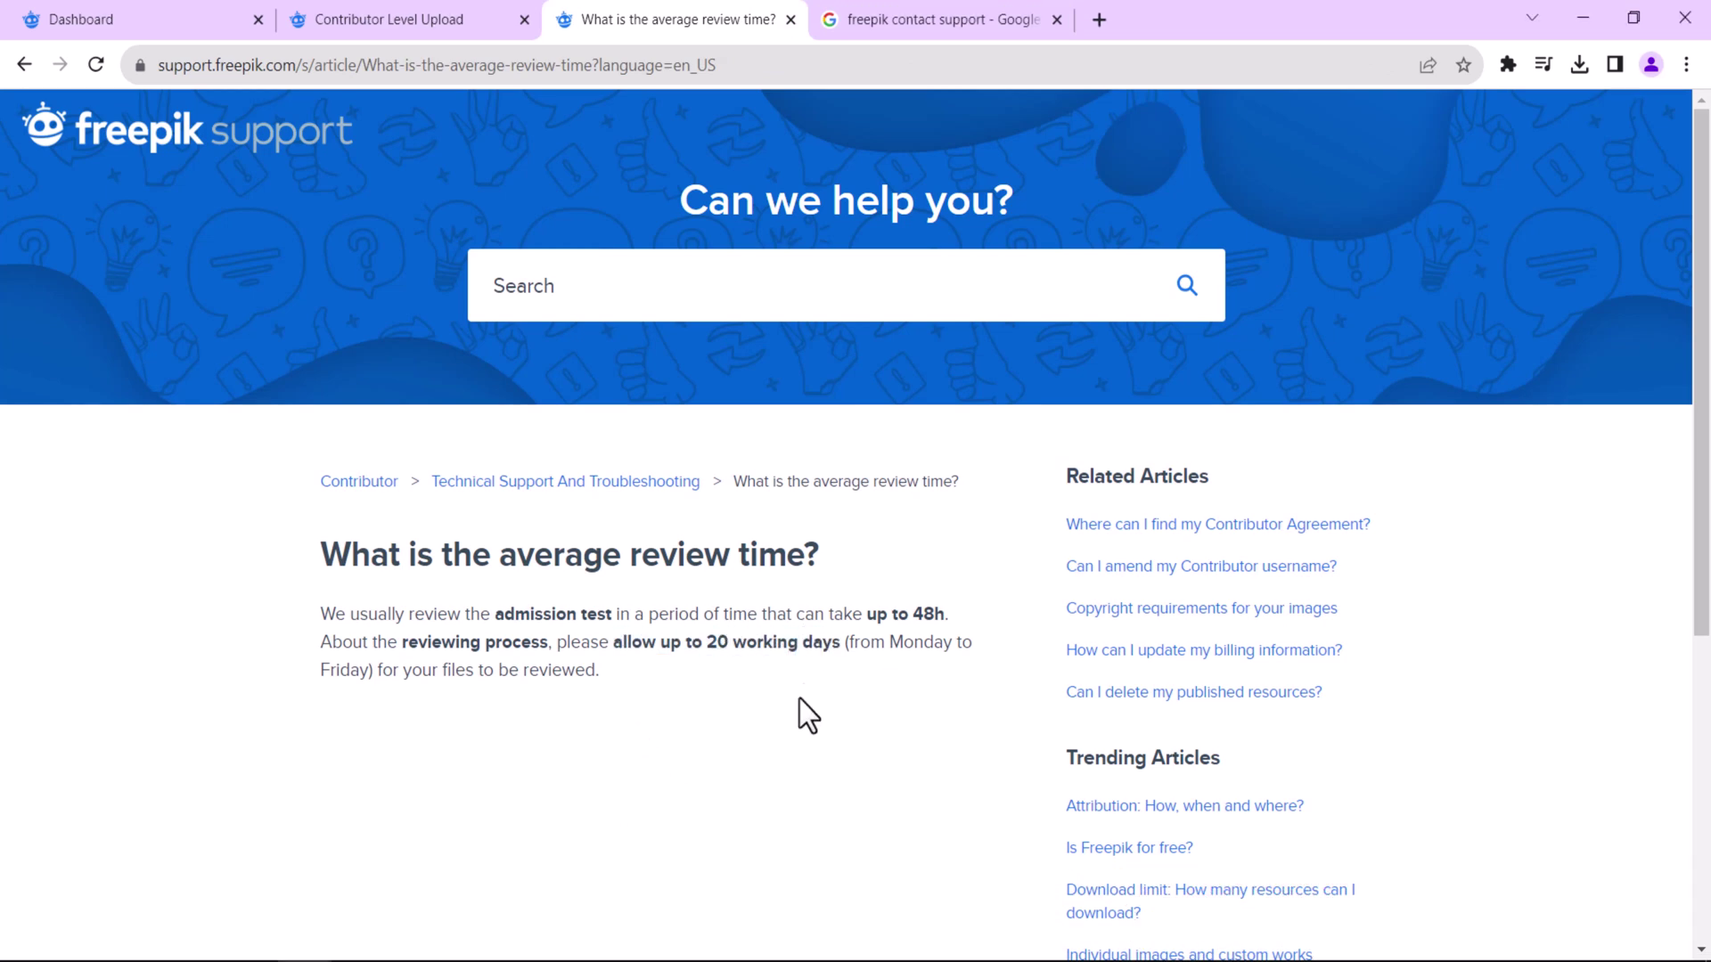
click(953, 30)
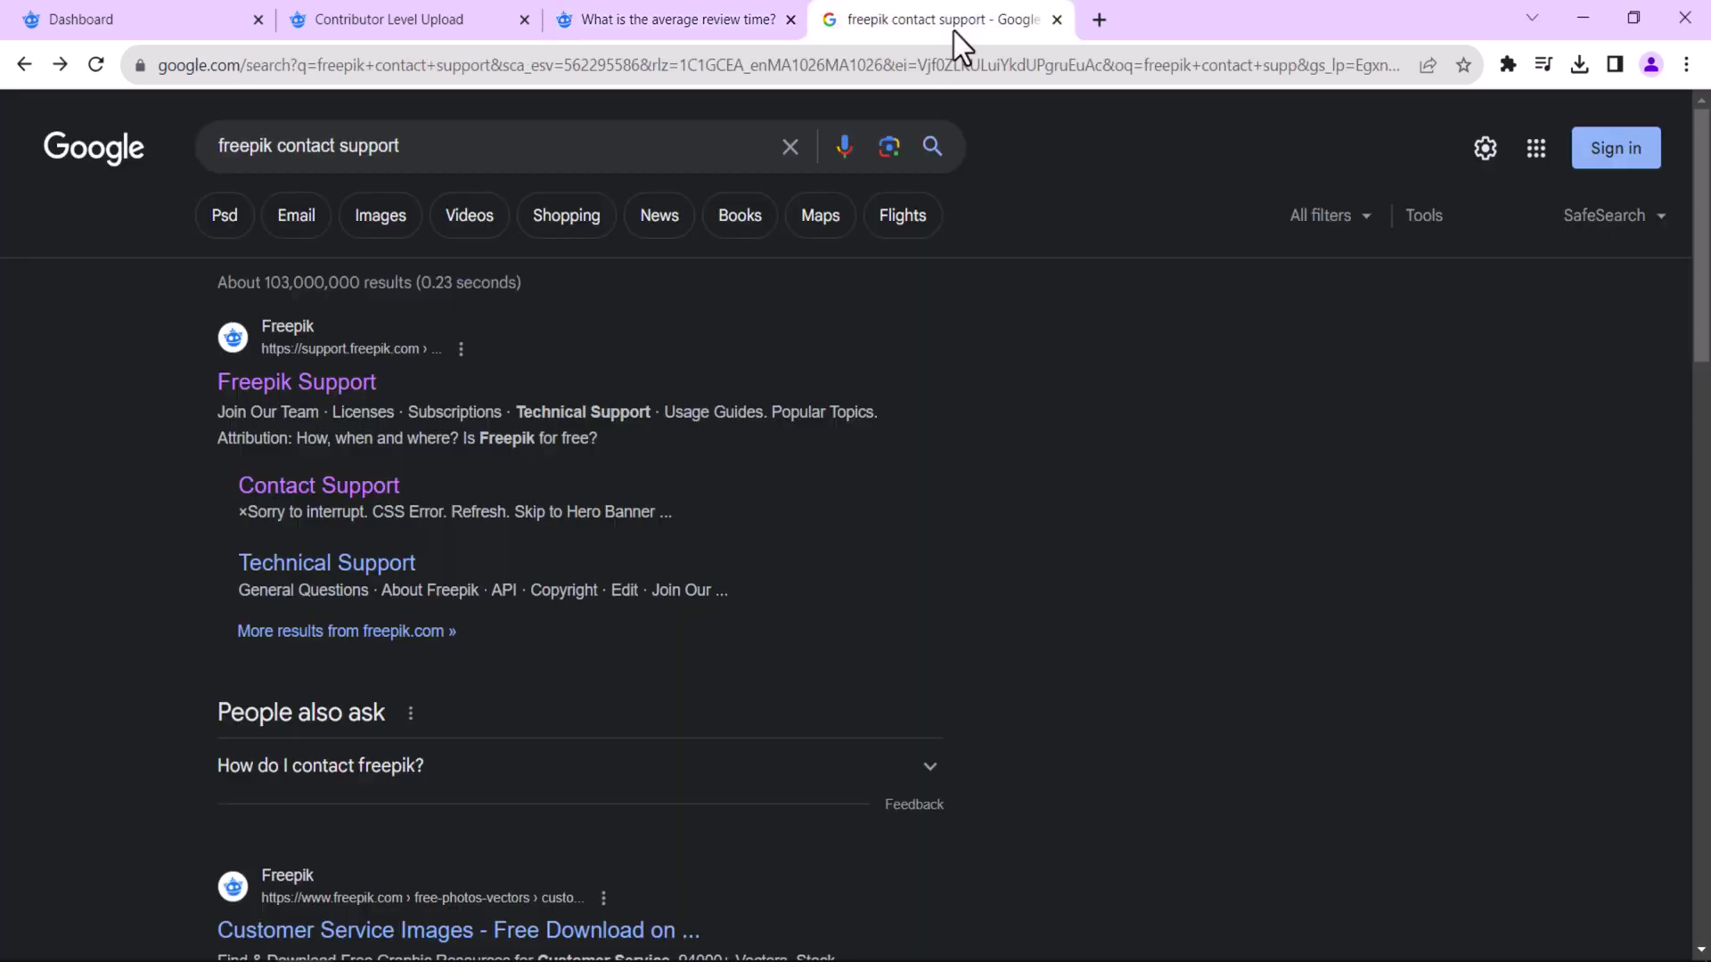
click(328, 381)
scroll(852, 525, down, 4)
scroll(852, 510, down, 3)
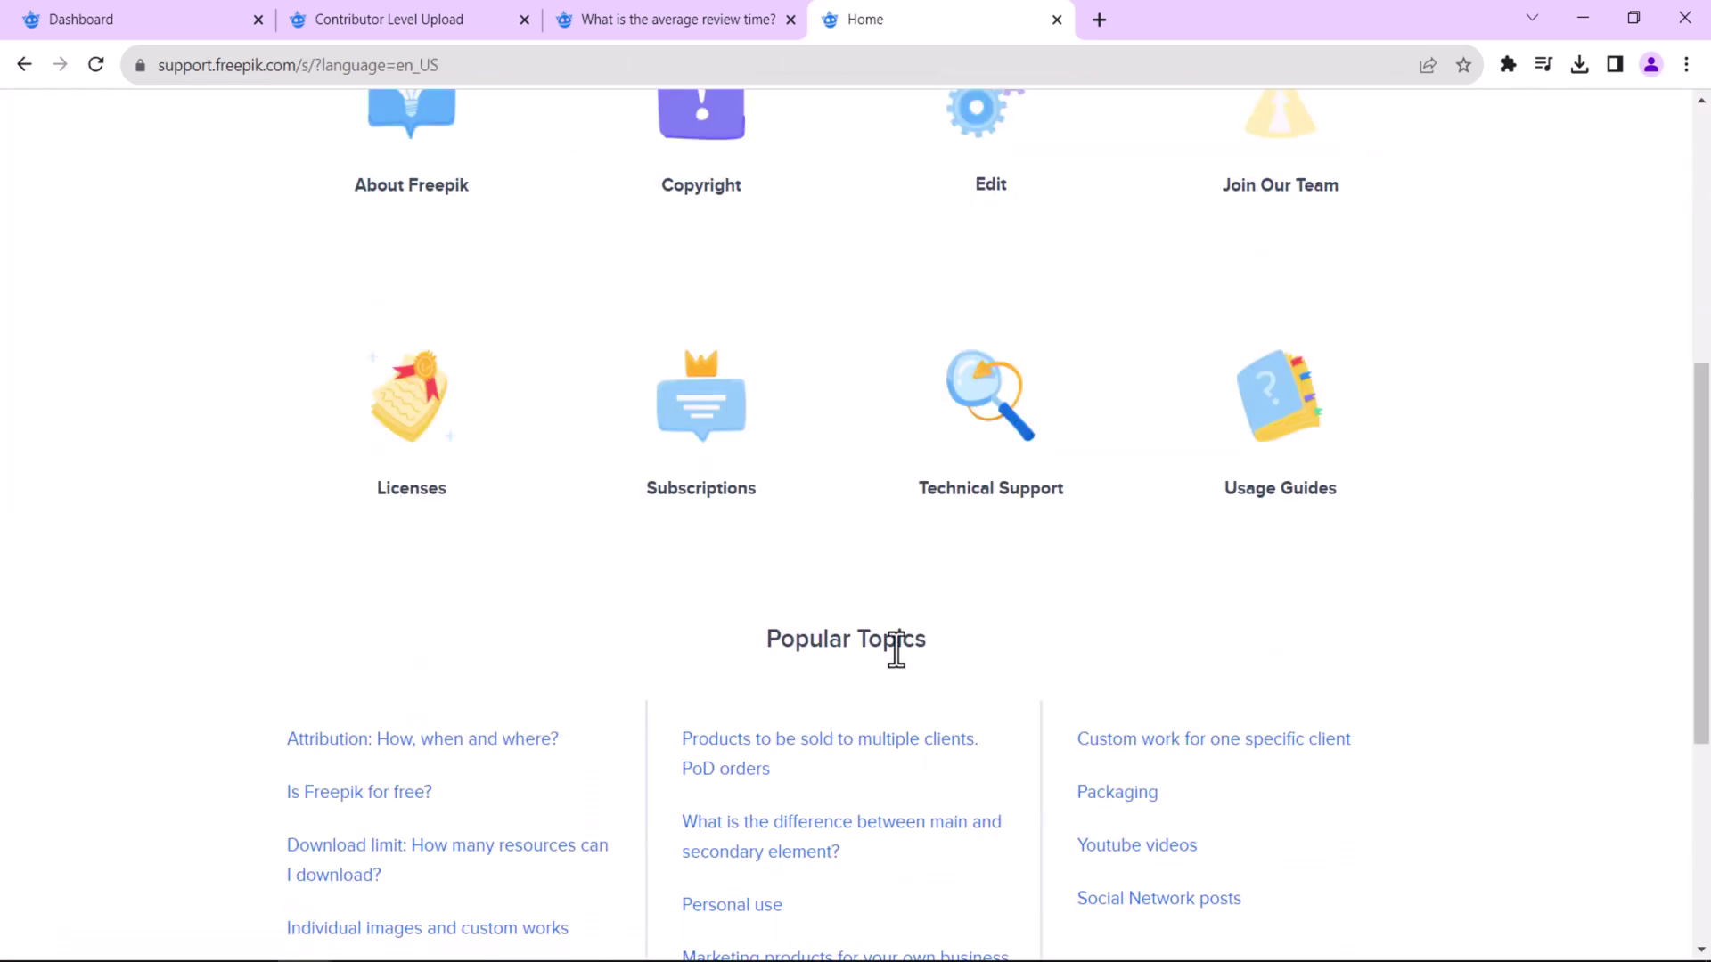
scroll(898, 610, down, 4)
scroll(886, 807, down, 1)
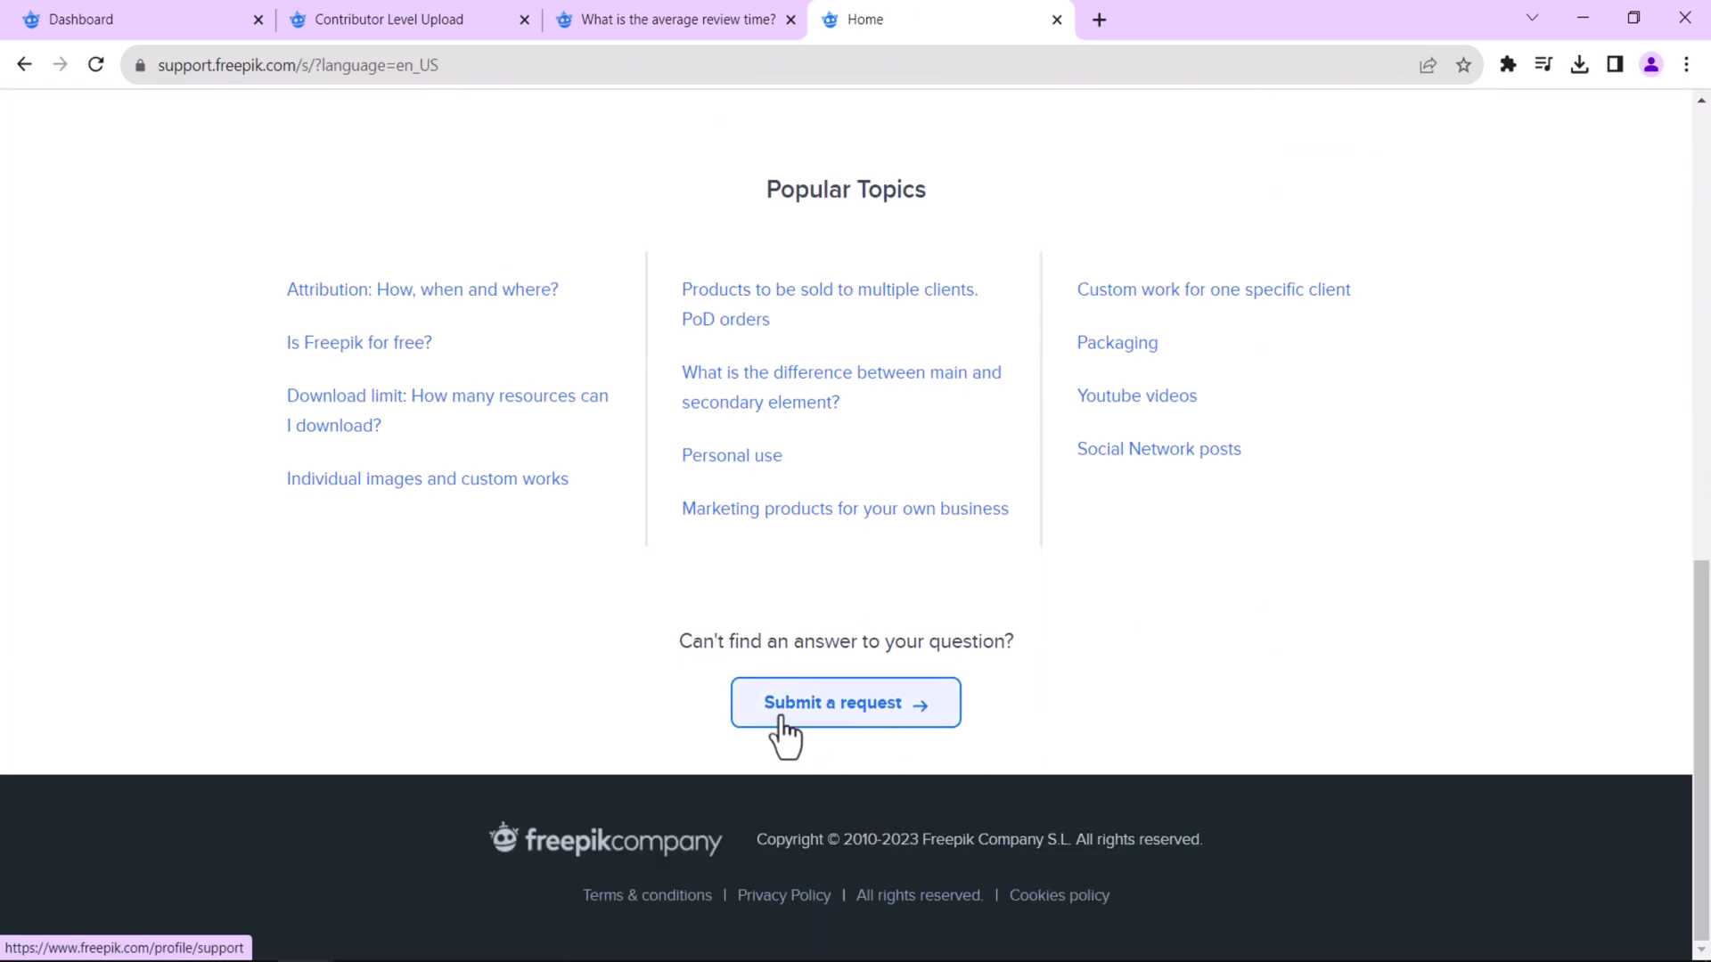
click(840, 713)
In the request form, choose category 'I am a contributor' and topic 'When my files will be reviewed?'.
scroll(814, 675, down, 3)
click(718, 457)
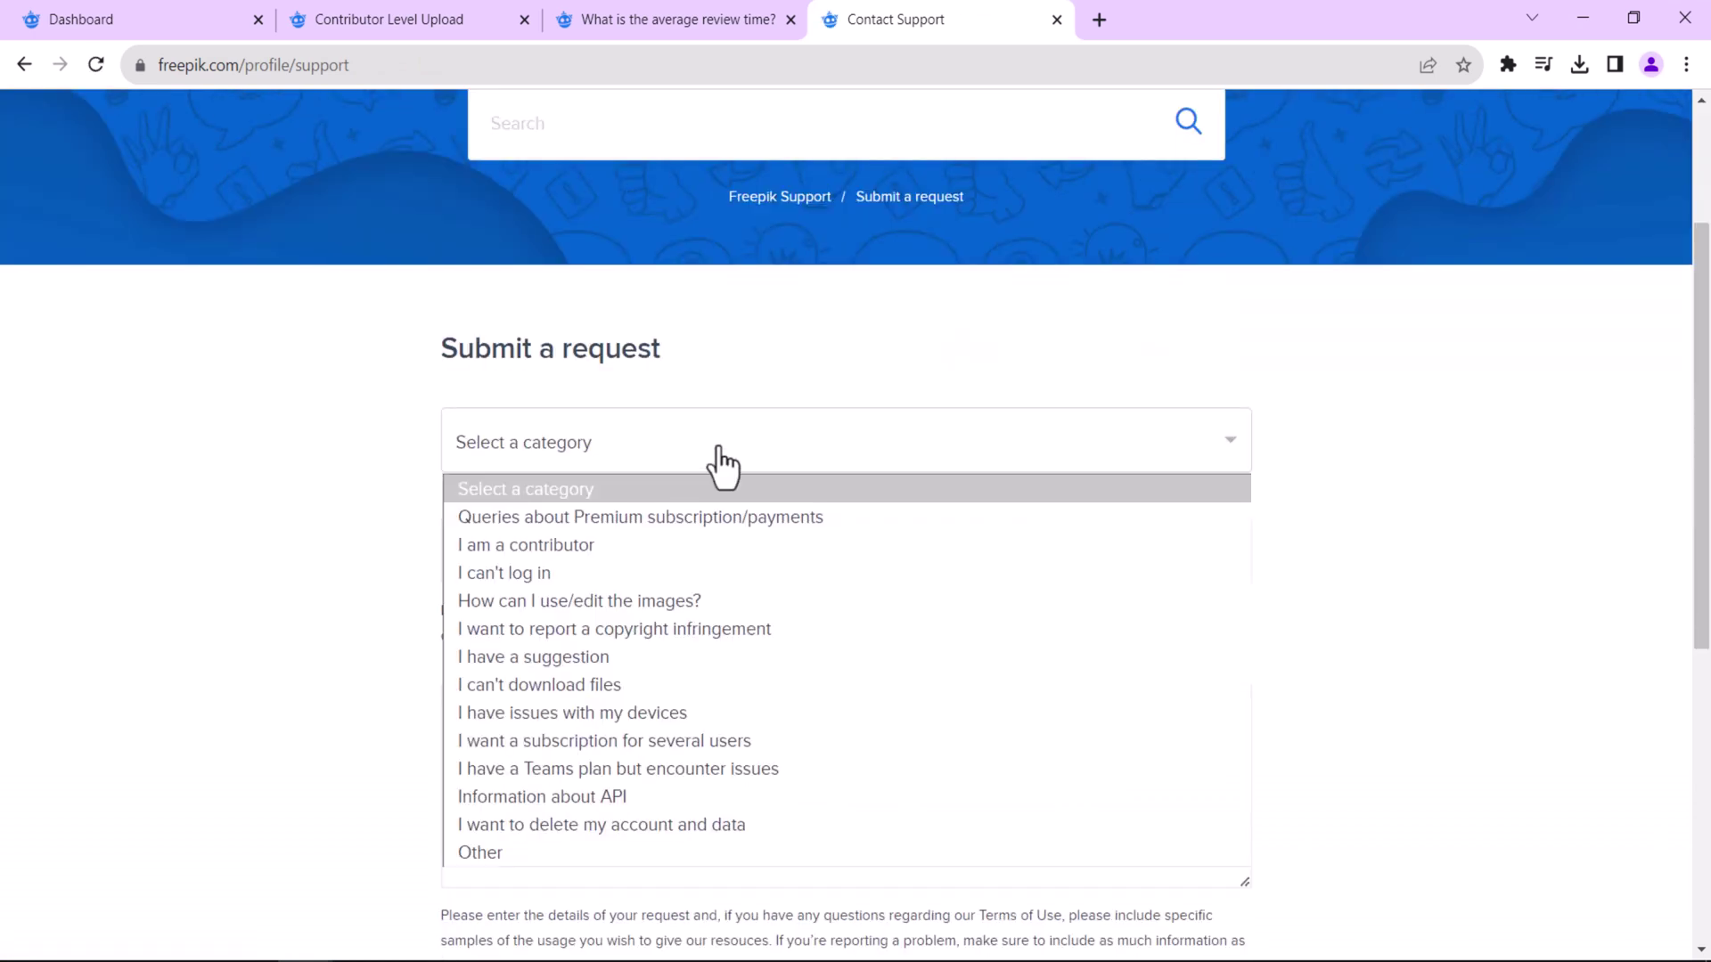
click(672, 544)
click(710, 571)
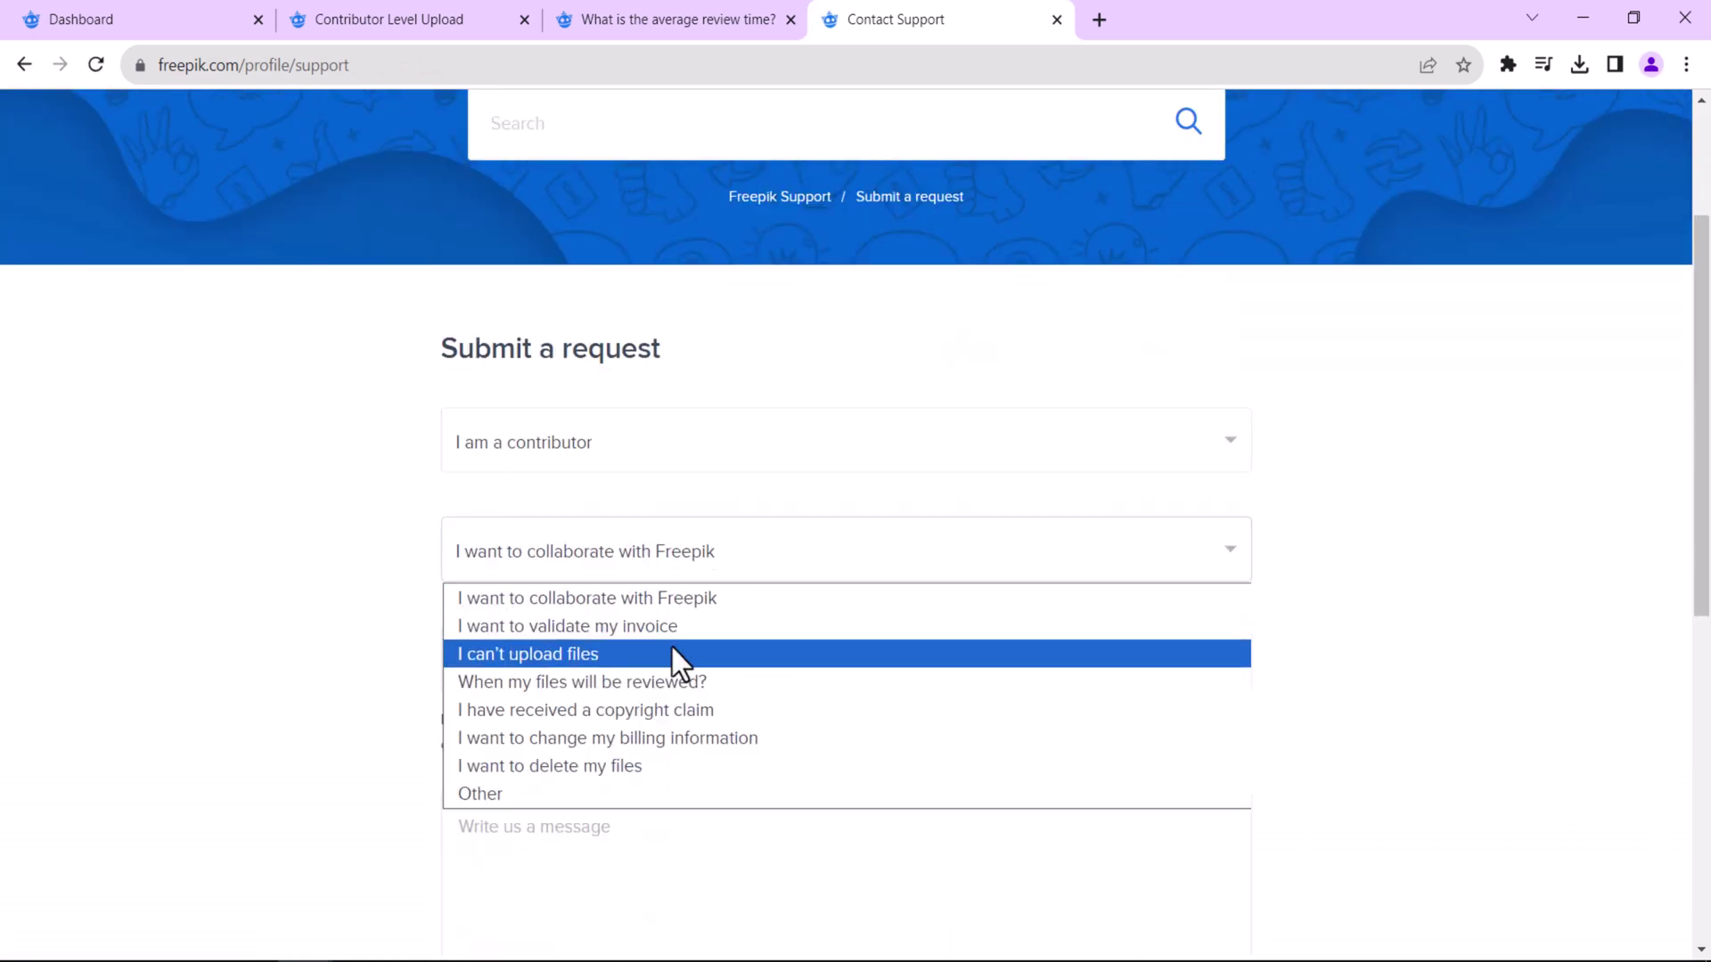
click(680, 681)
scroll(550, 546, down, 4)
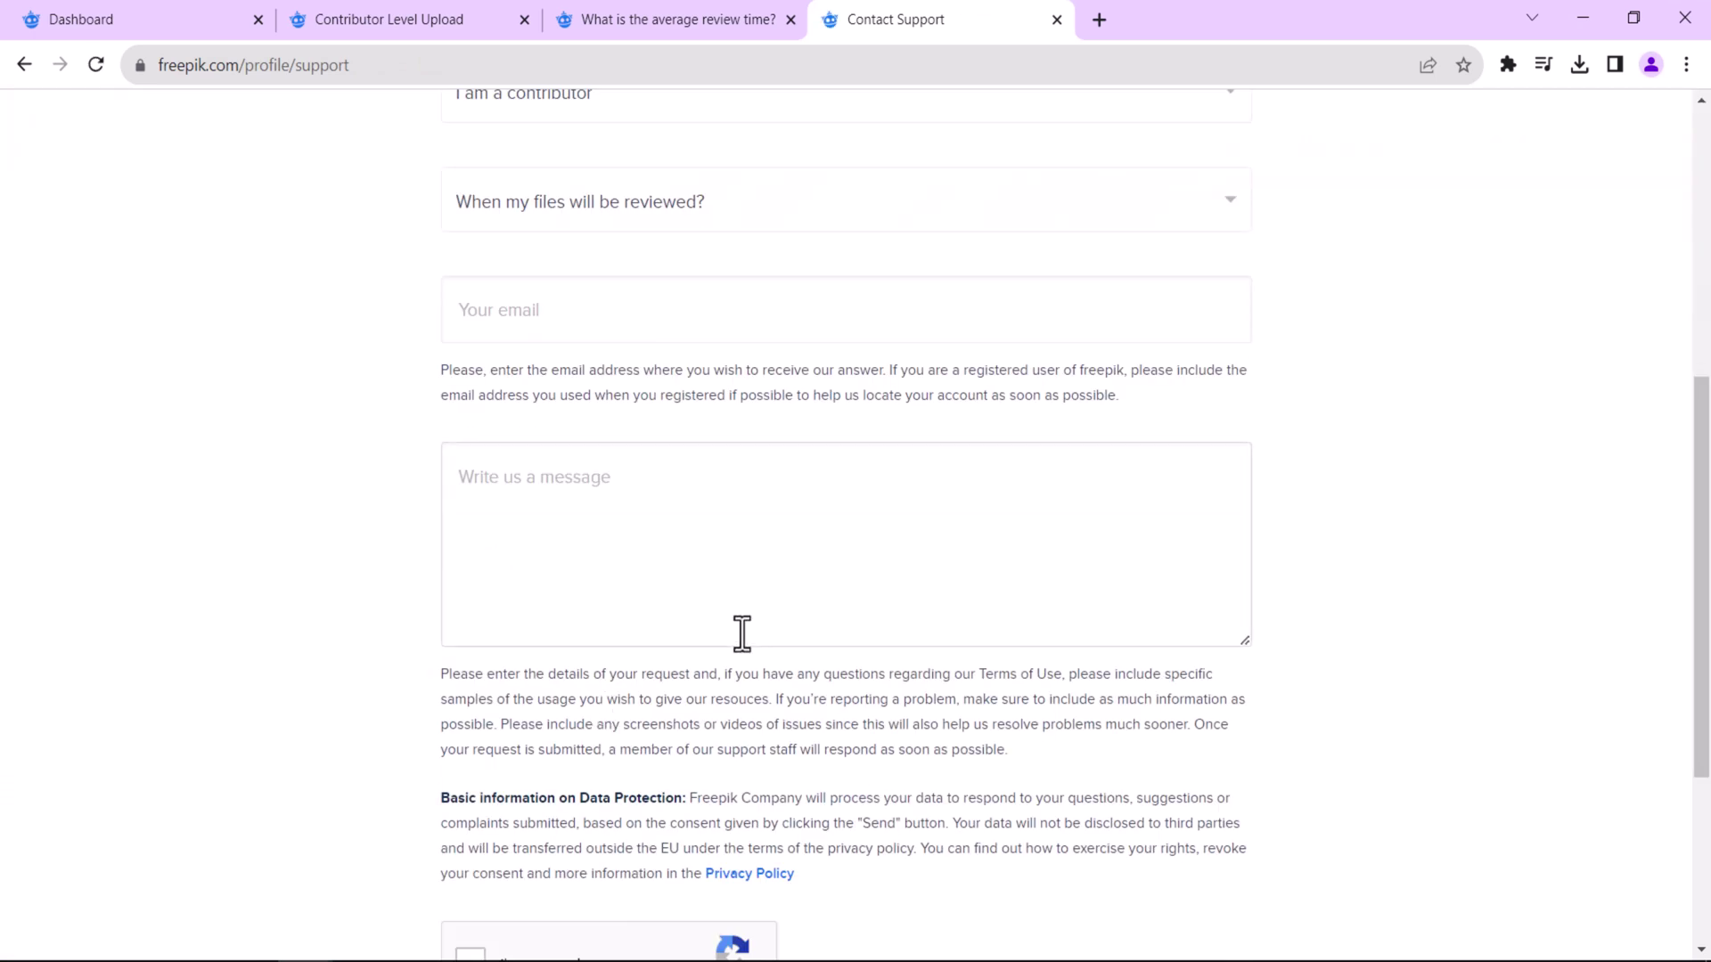